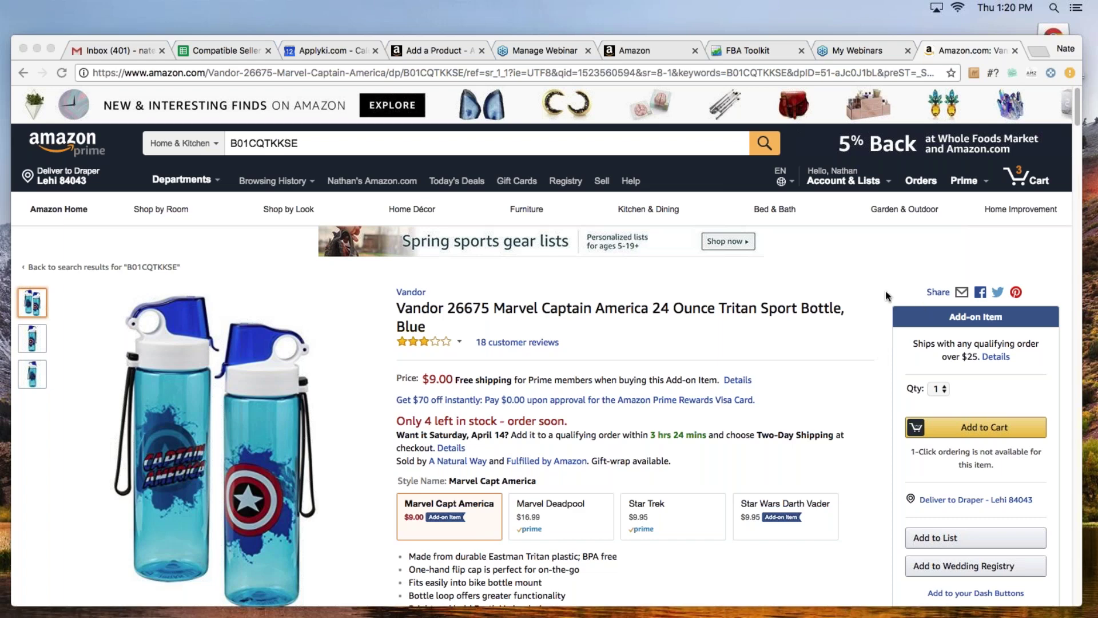
Step: Search Google for "a+ fba calculator" in a new browser tab
click(1039, 52)
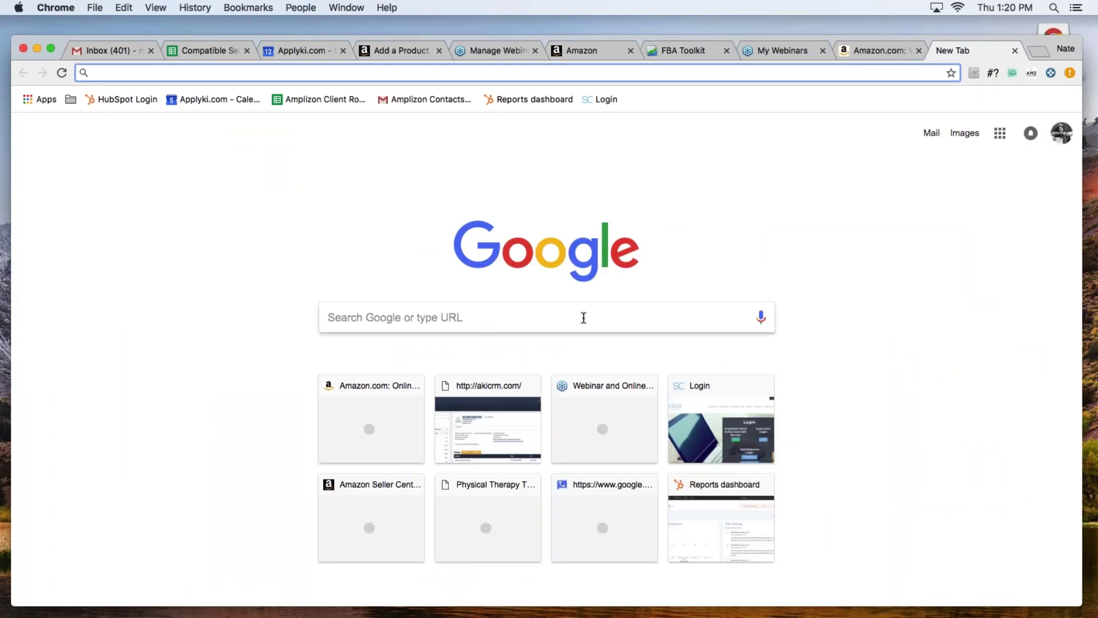
click(588, 314)
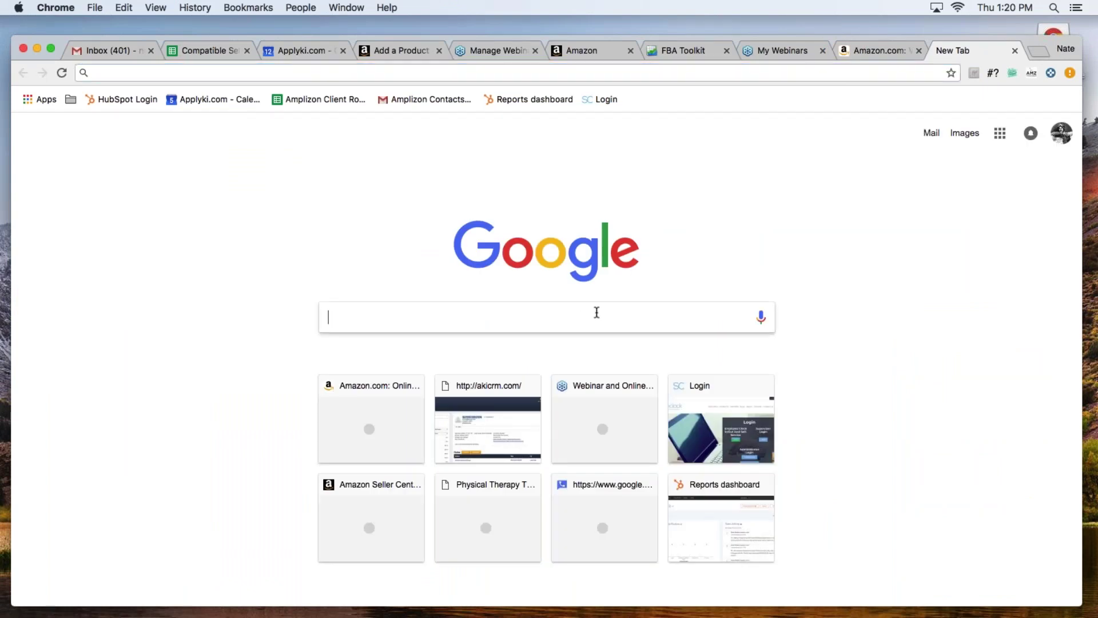
text(a)
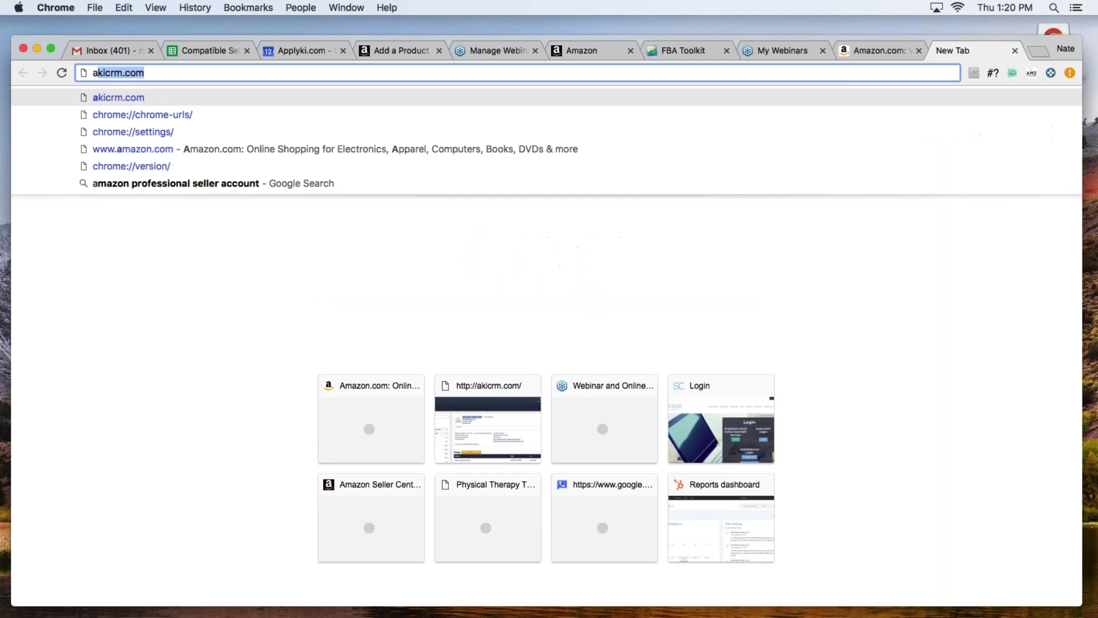
text(+)
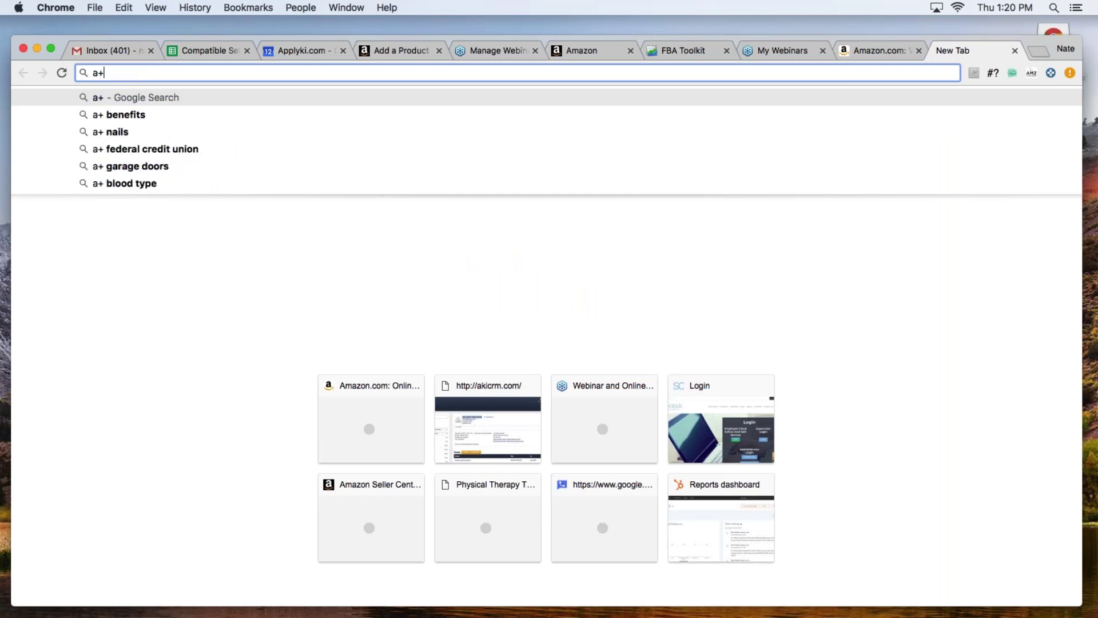
text( fba)
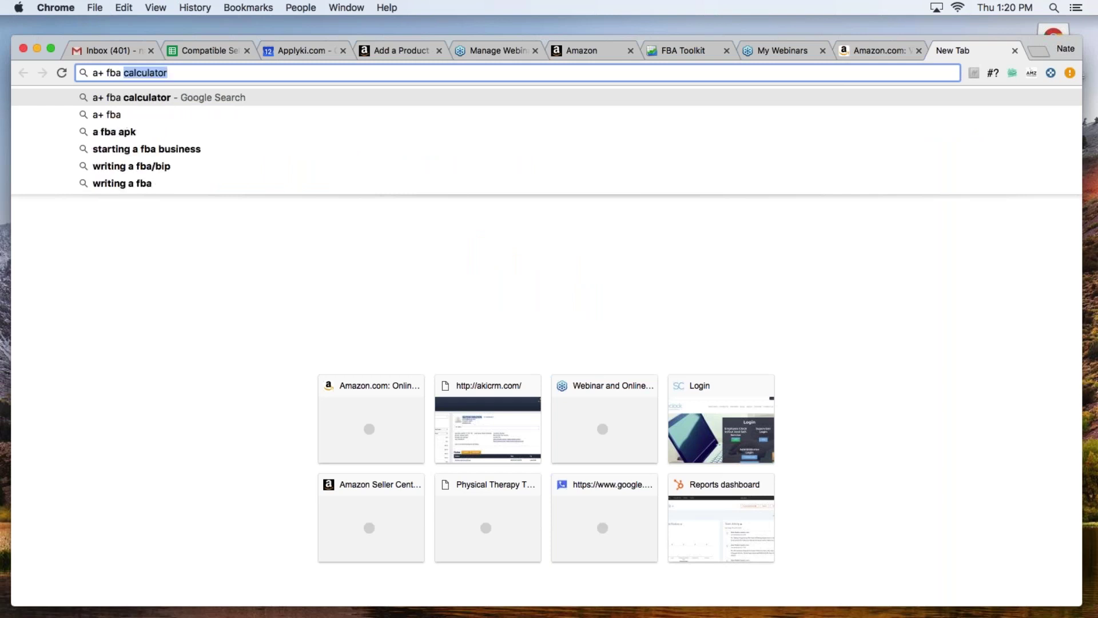
key(Return)
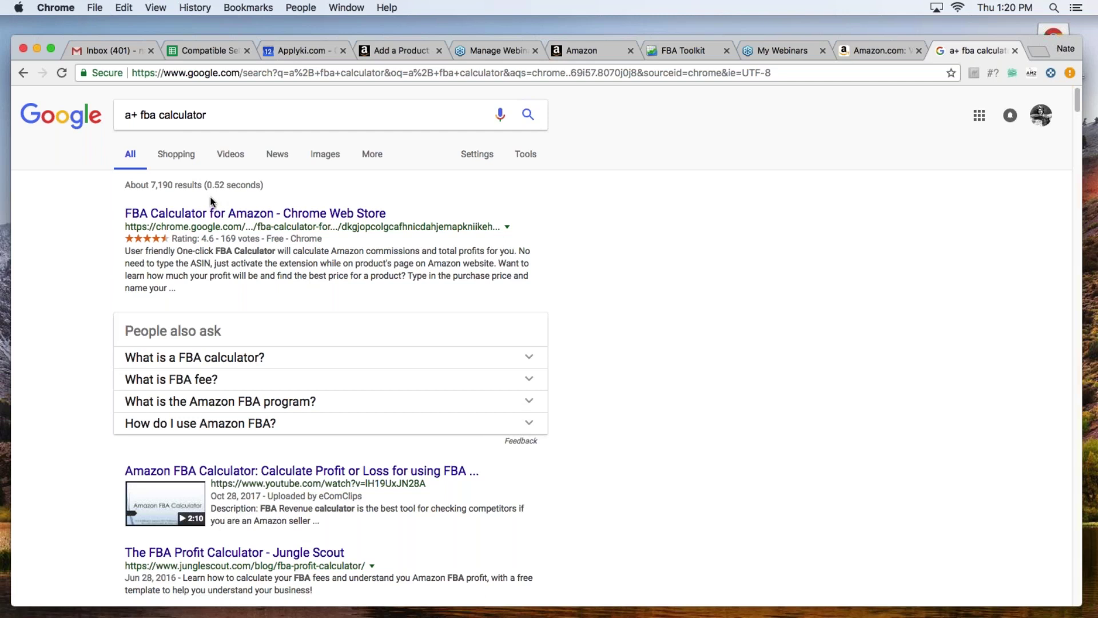
Step: Install the FBA Calculator for Amazon extension from its Chrome Web Store page and dismiss the installation notice
click(321, 218)
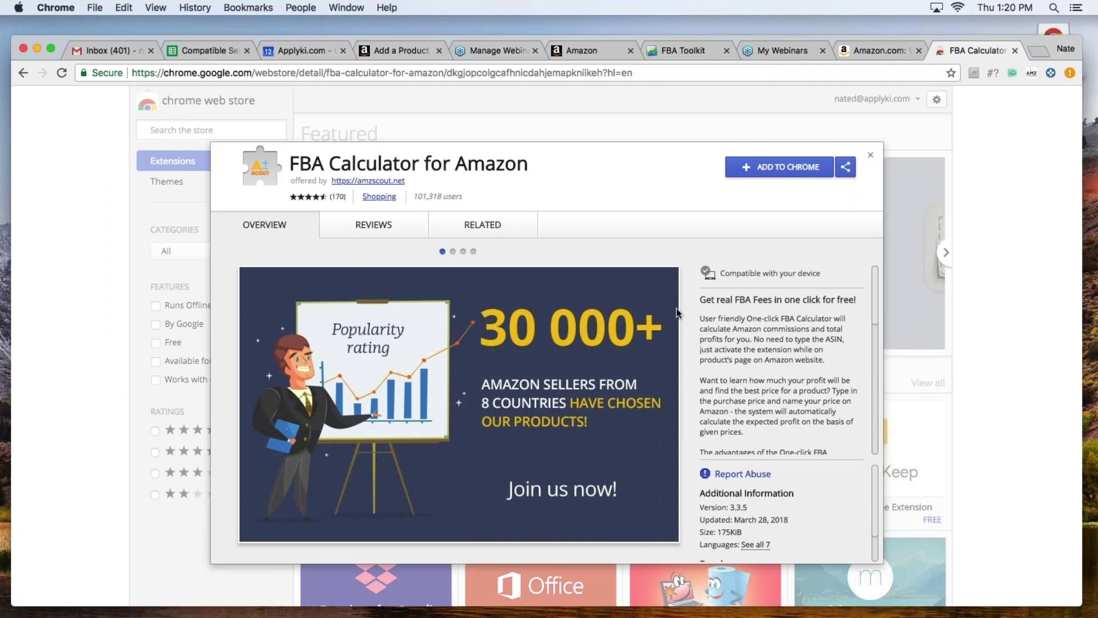
click(779, 167)
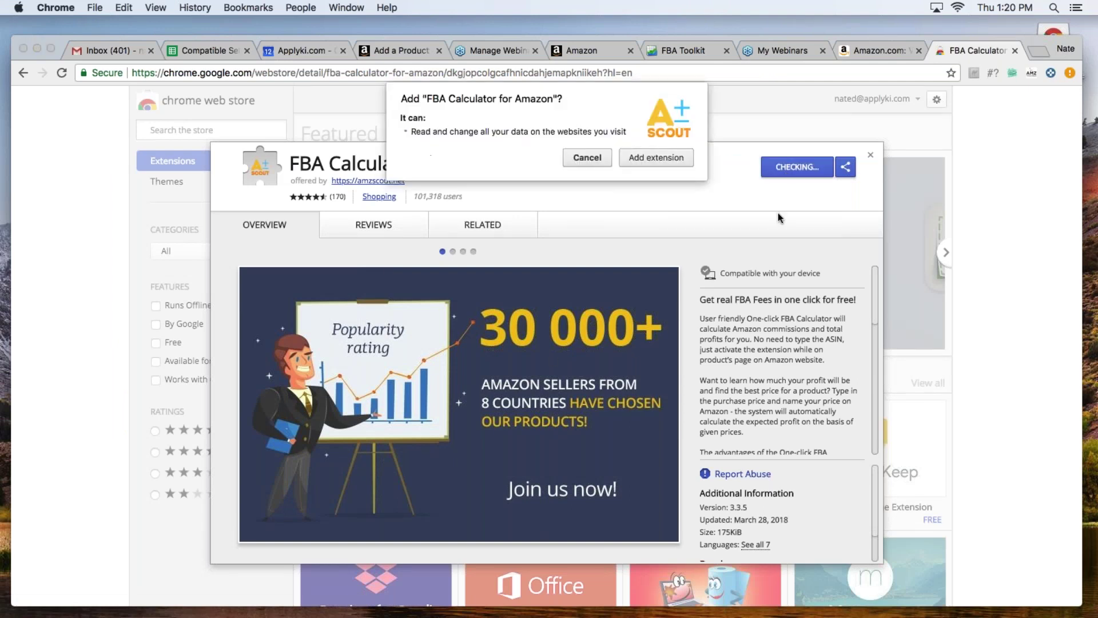
click(666, 159)
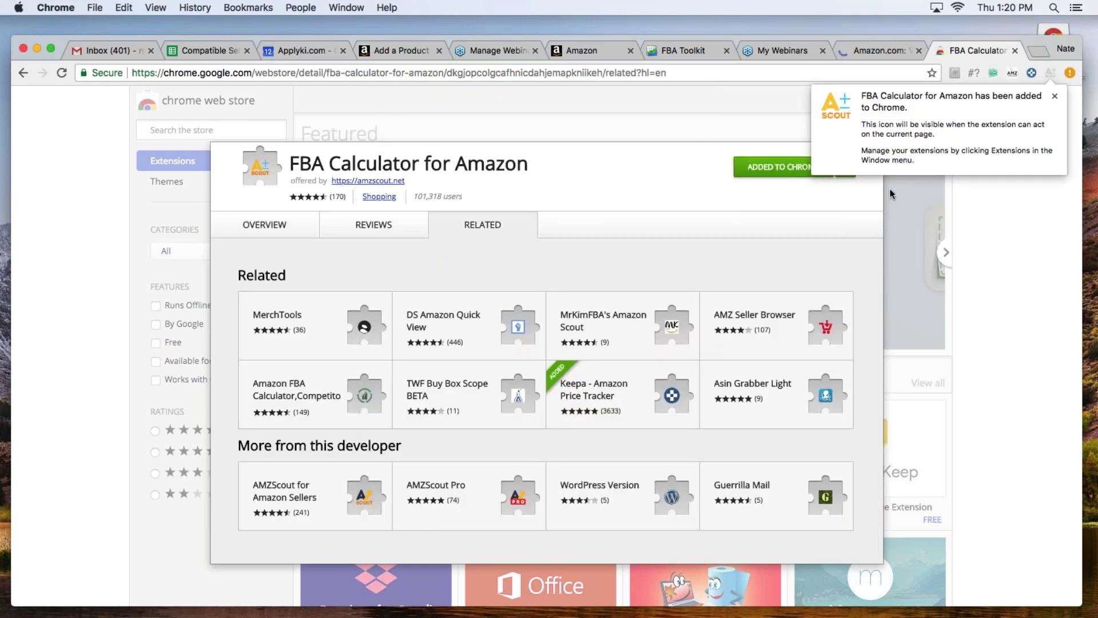
click(1055, 96)
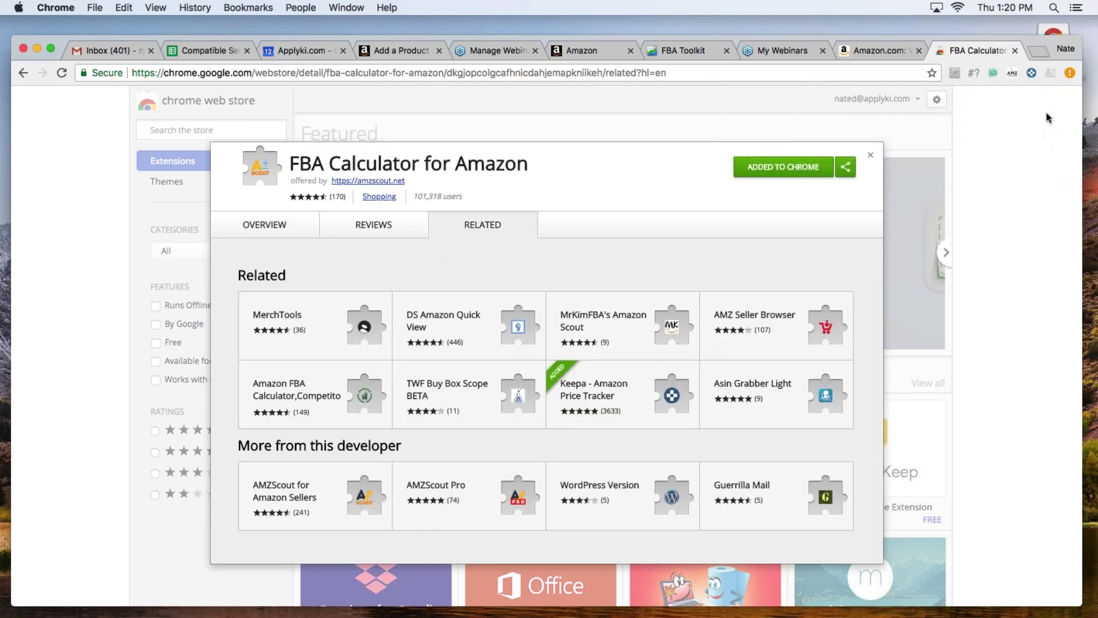
Step: Close the Chrome Web Store tab and return to the Captain America bottle's Amazon listing
click(1050, 73)
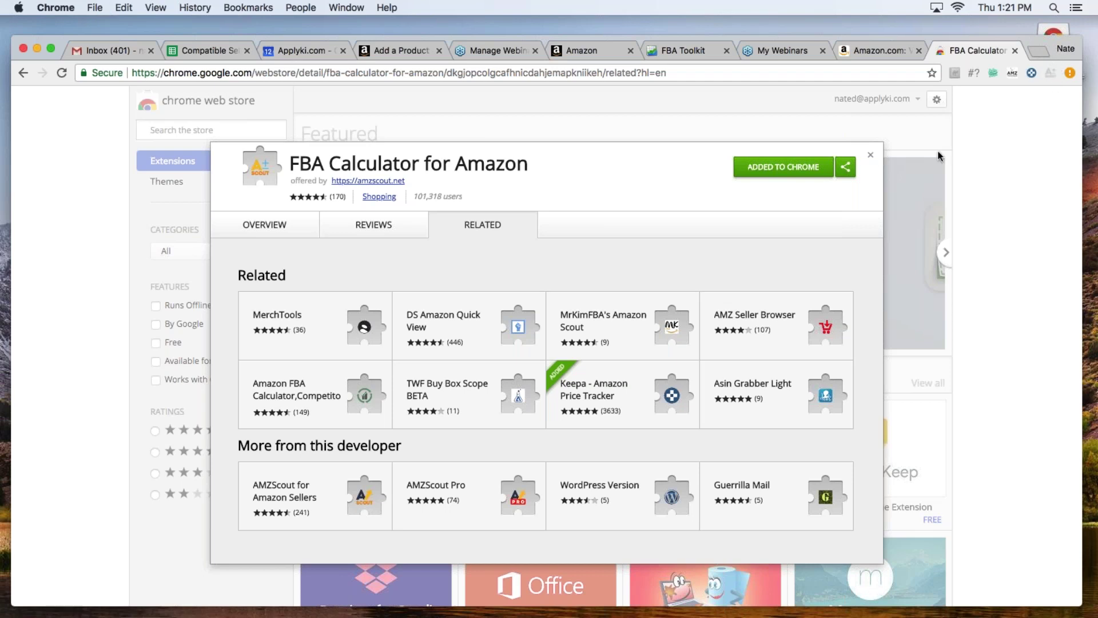
click(871, 155)
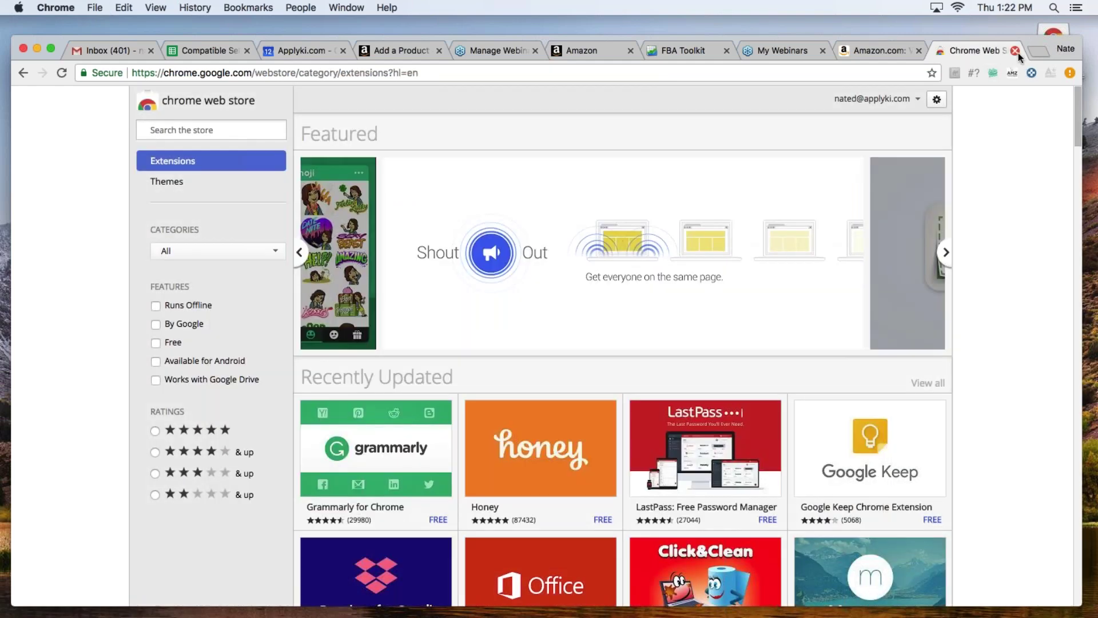
click(1016, 50)
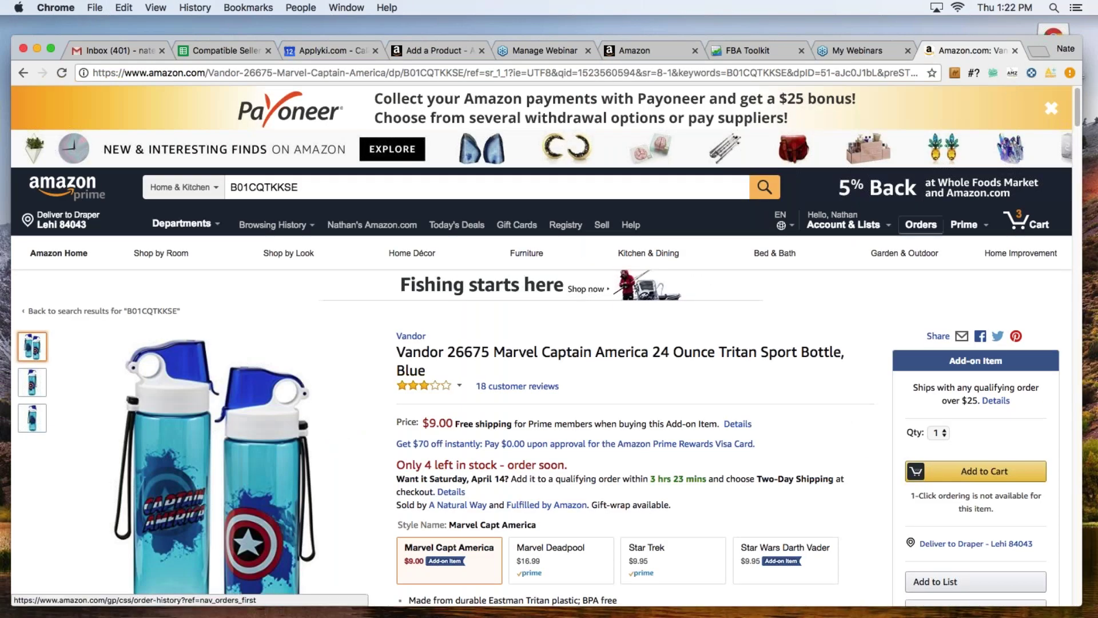
Step: Review the Captain America bottle's listing, including its price, style options, features and other sellers
mouse_move(924, 249)
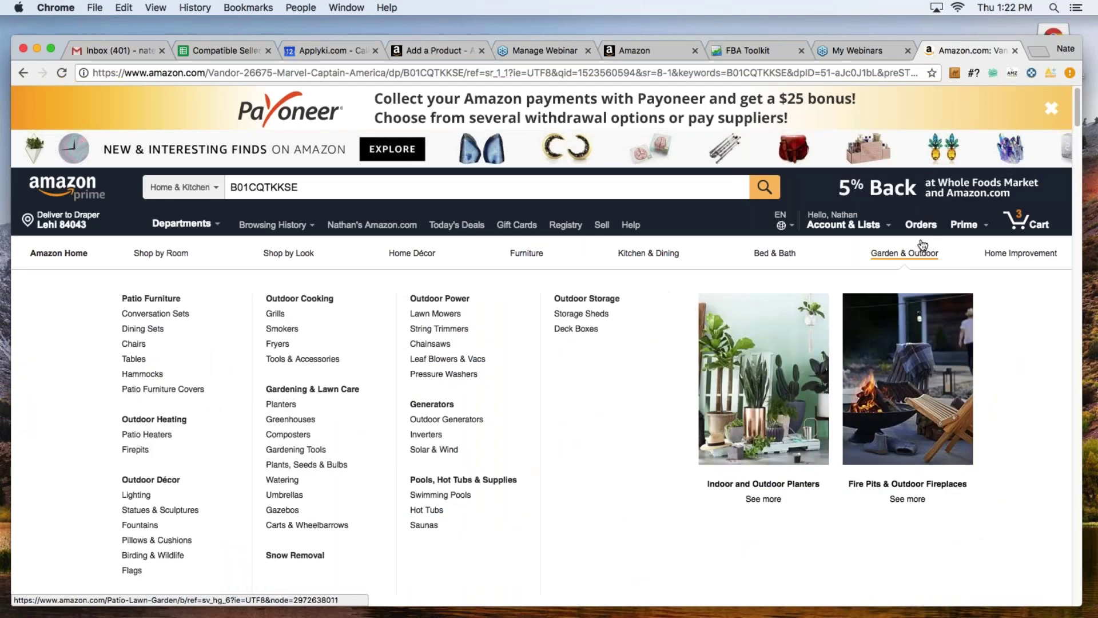
scroll(855, 246, down, 3)
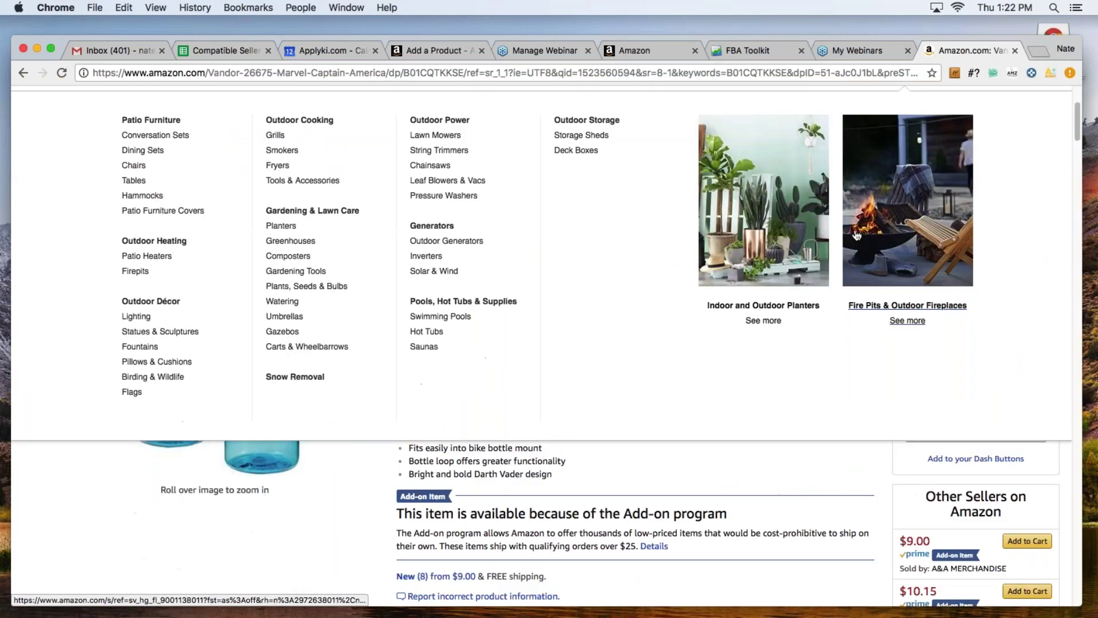
scroll(856, 234, up, 1)
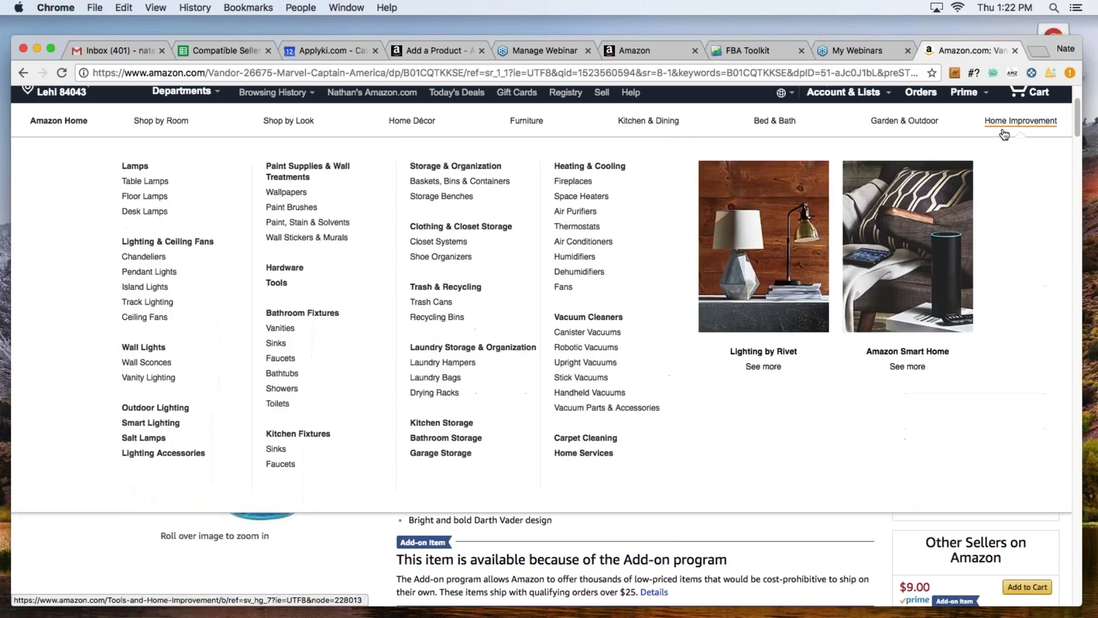
click(1050, 73)
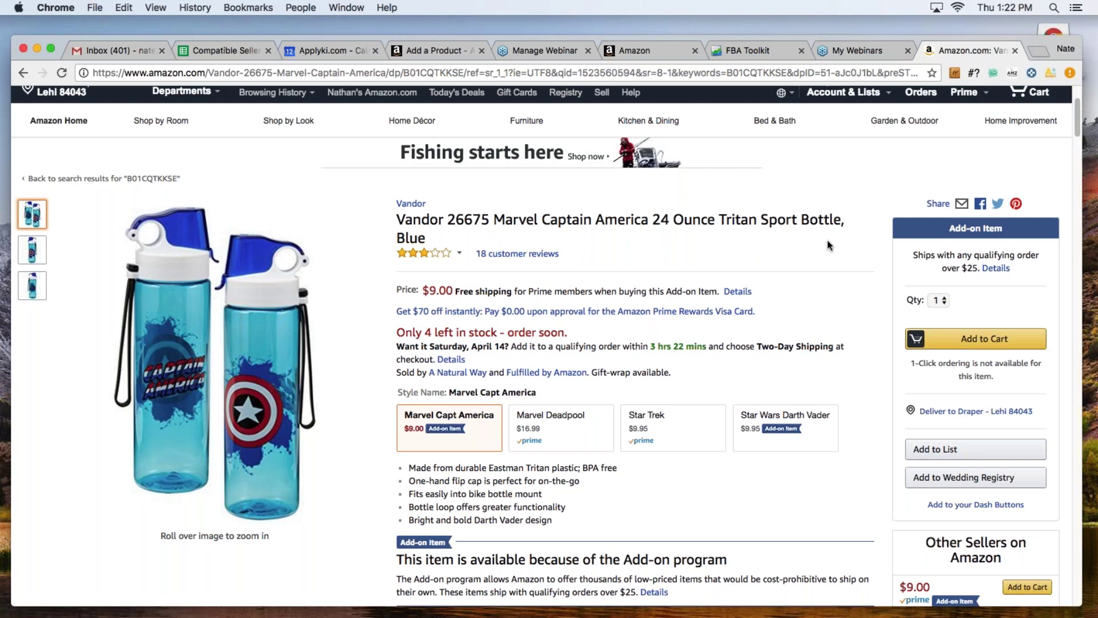
scroll(778, 280, down, 3)
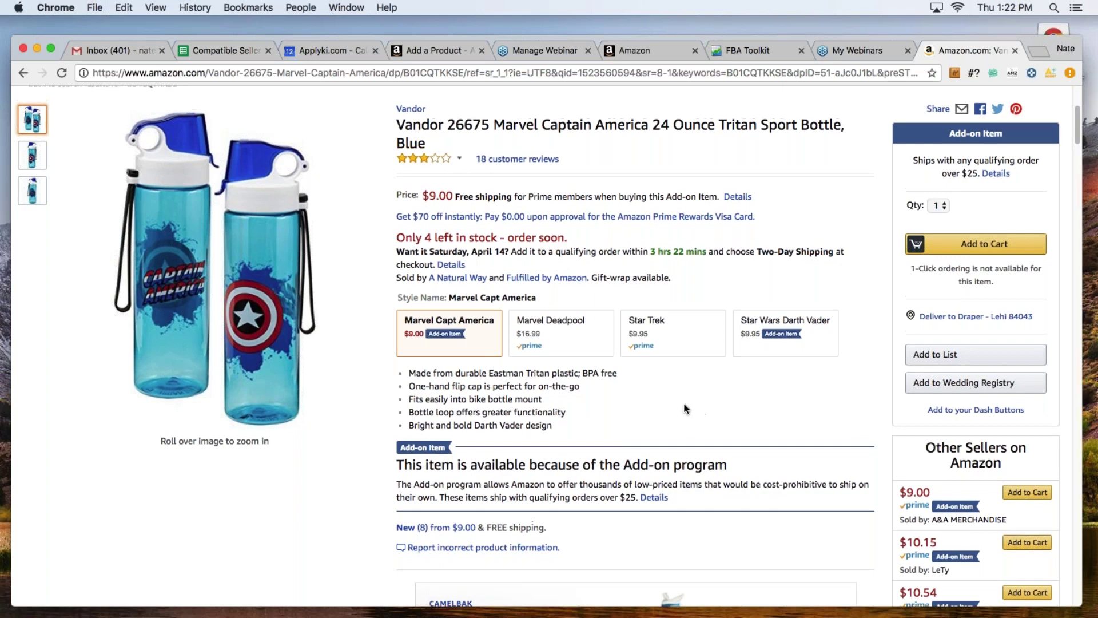
scroll(708, 414, down, 1)
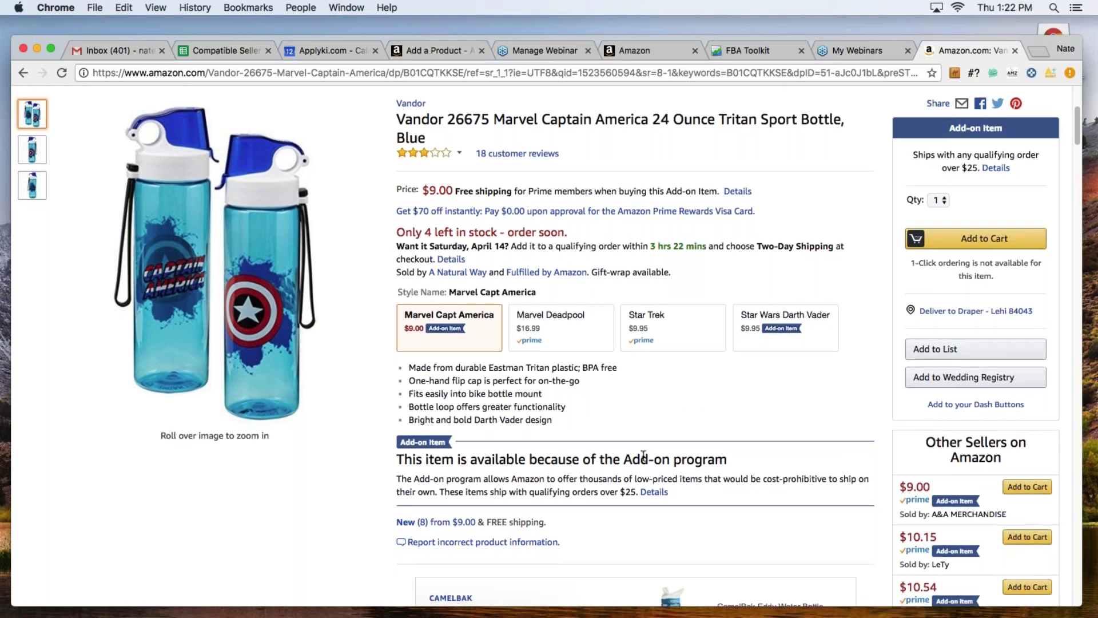
scroll(707, 411, down, 3)
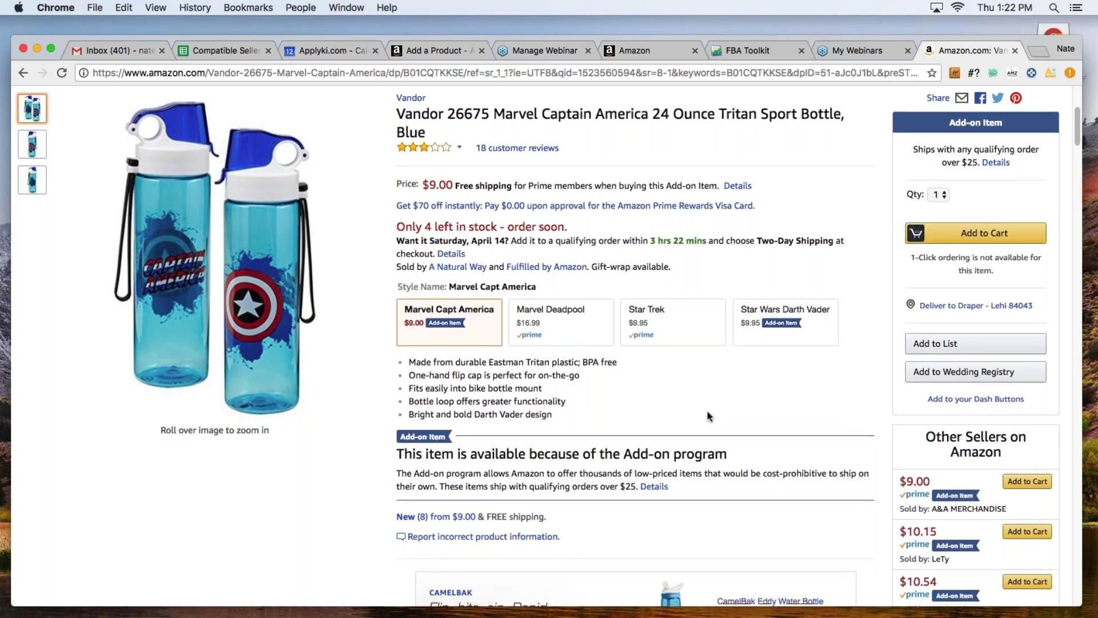
scroll(708, 410, down, 5)
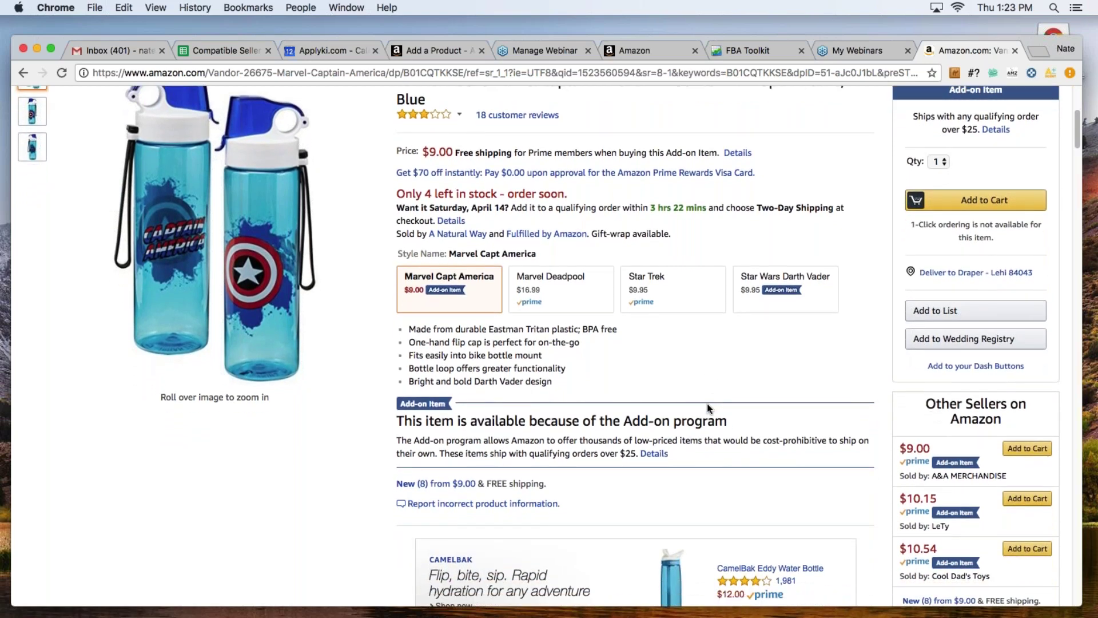
scroll(795, 413, up, 3)
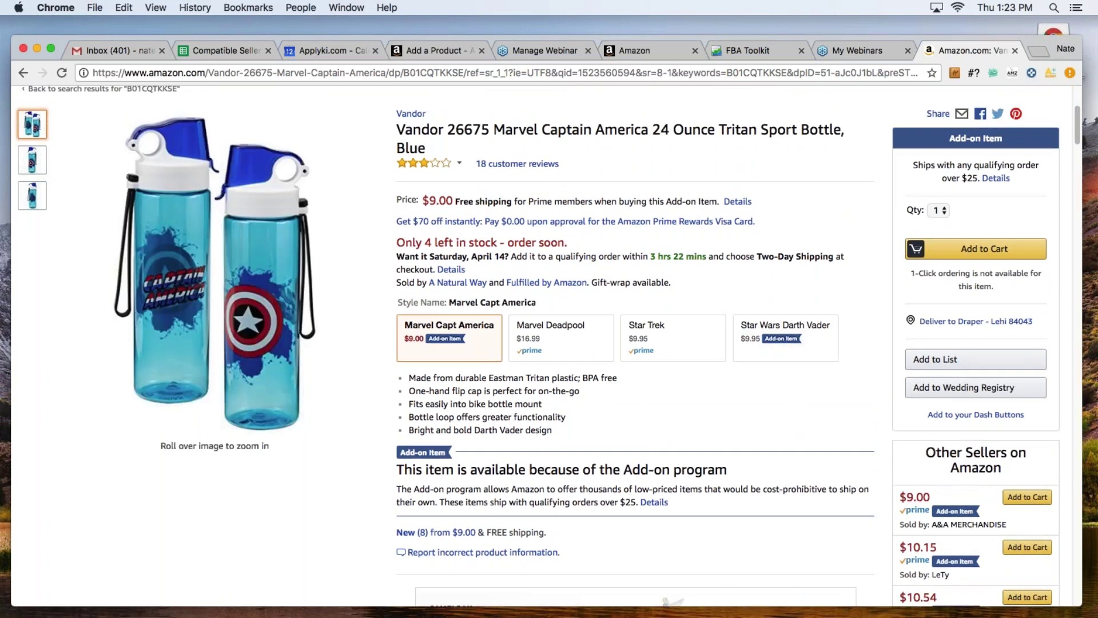
Step: Open the FBA Calculator for the Captain America bottle and locate its product, shipping and CPC cost entries
click(1050, 74)
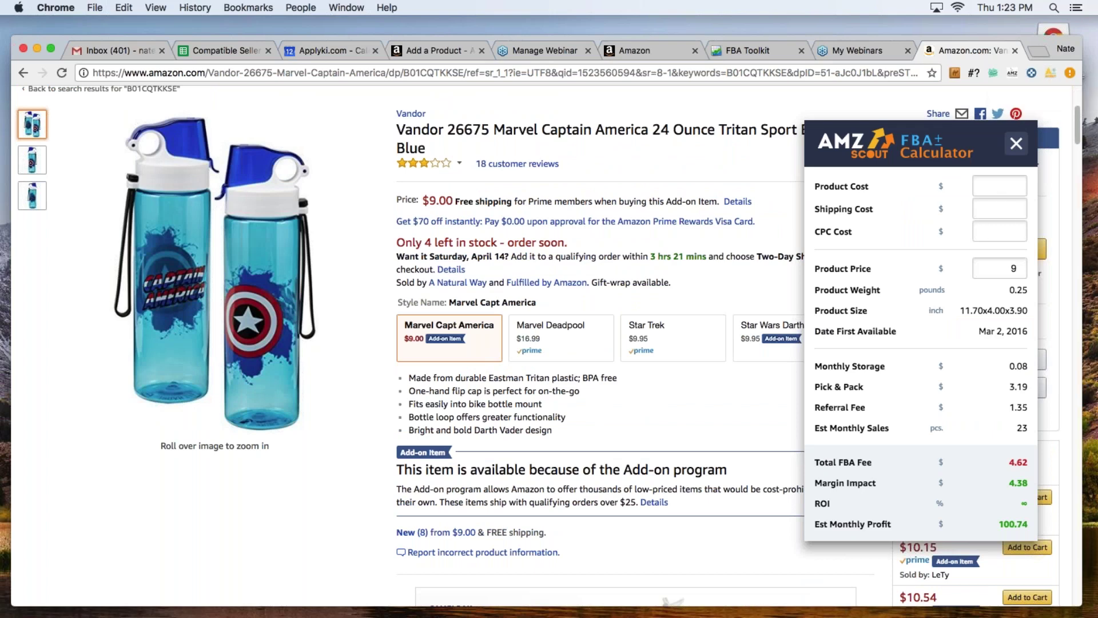
drag(815, 209, 854, 234)
click(817, 235)
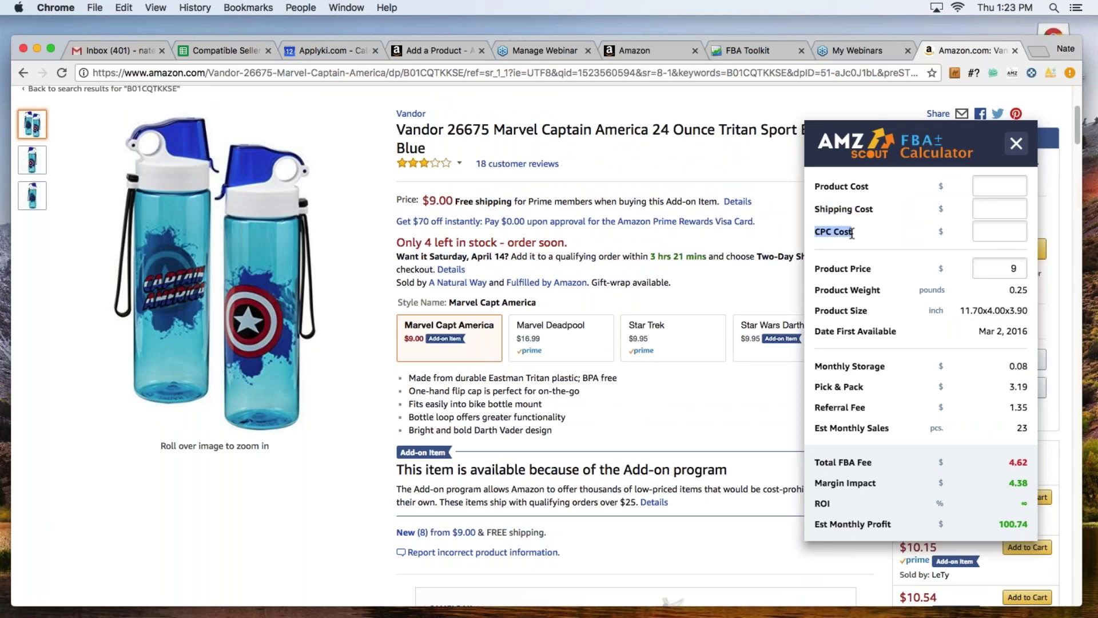
click(891, 220)
drag(815, 186, 942, 186)
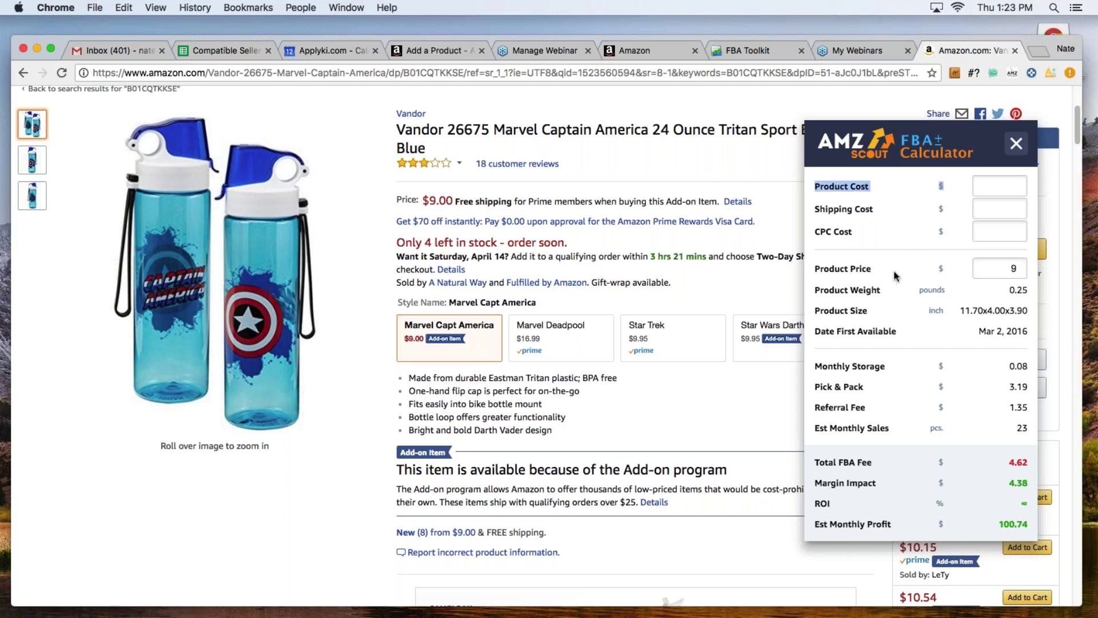
Step: Set the calculator's product cost to $2.25 and its shipping cost to $.125
click(998, 188)
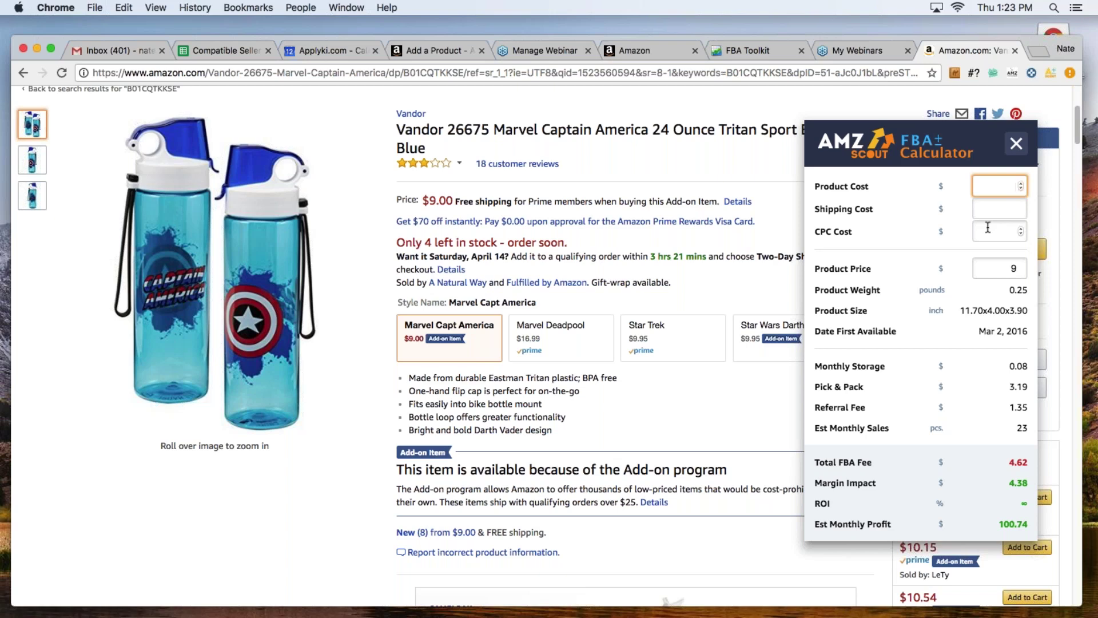
text(2.25)
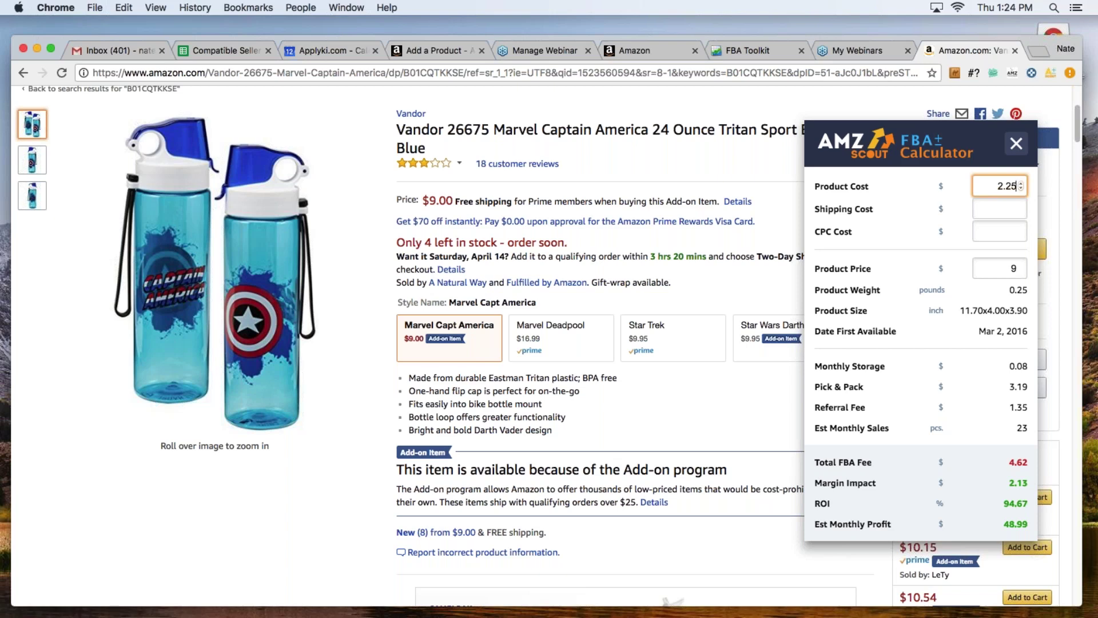
double_click(1018, 290)
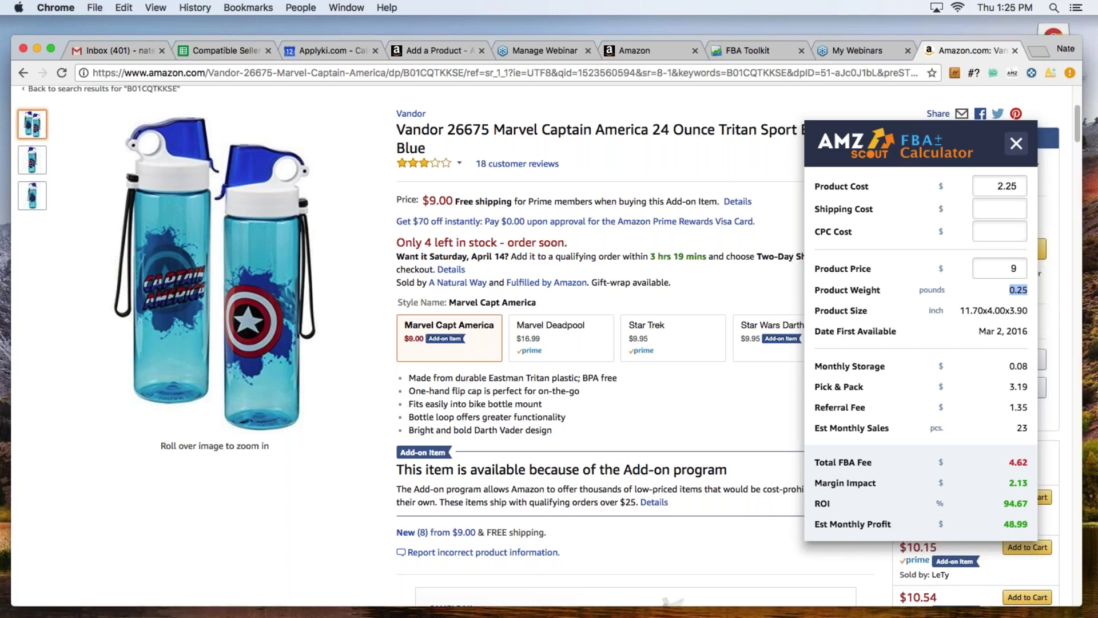
click(994, 208)
text(0.125)
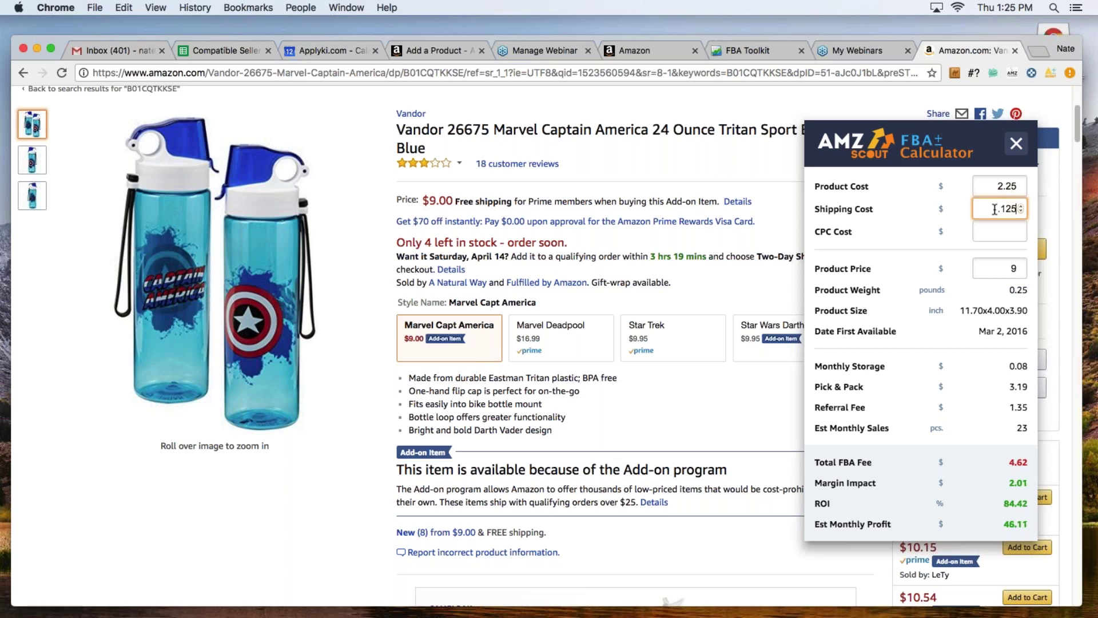
Step: Examine the calculator's CPC cost entry, margin impact, ROI and estimated monthly sales for the bottle
click(1001, 229)
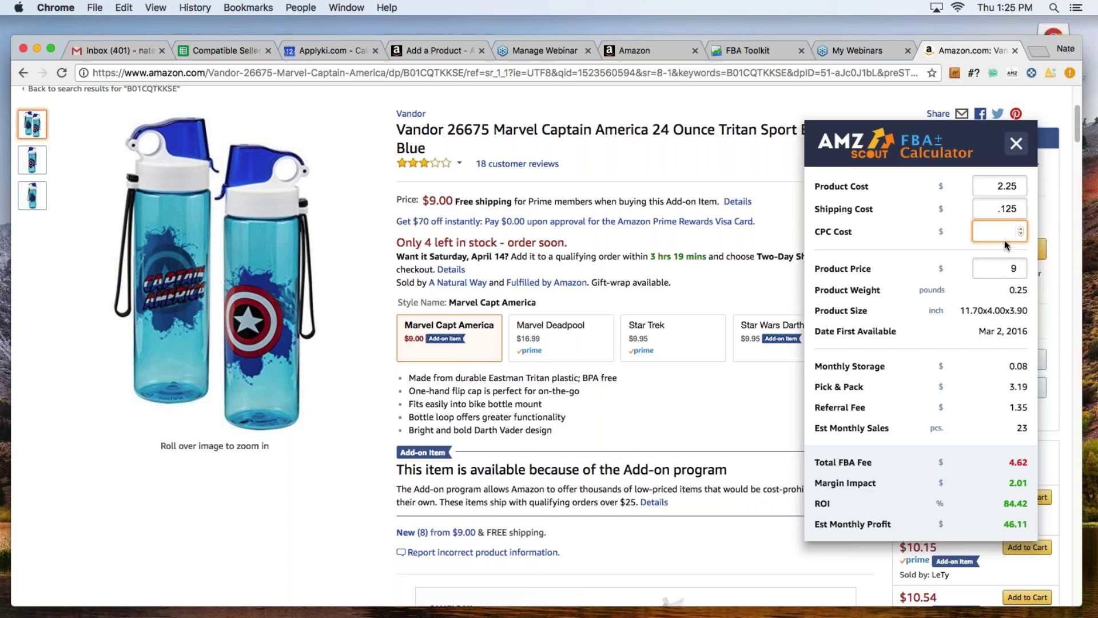
drag(813, 231, 887, 256)
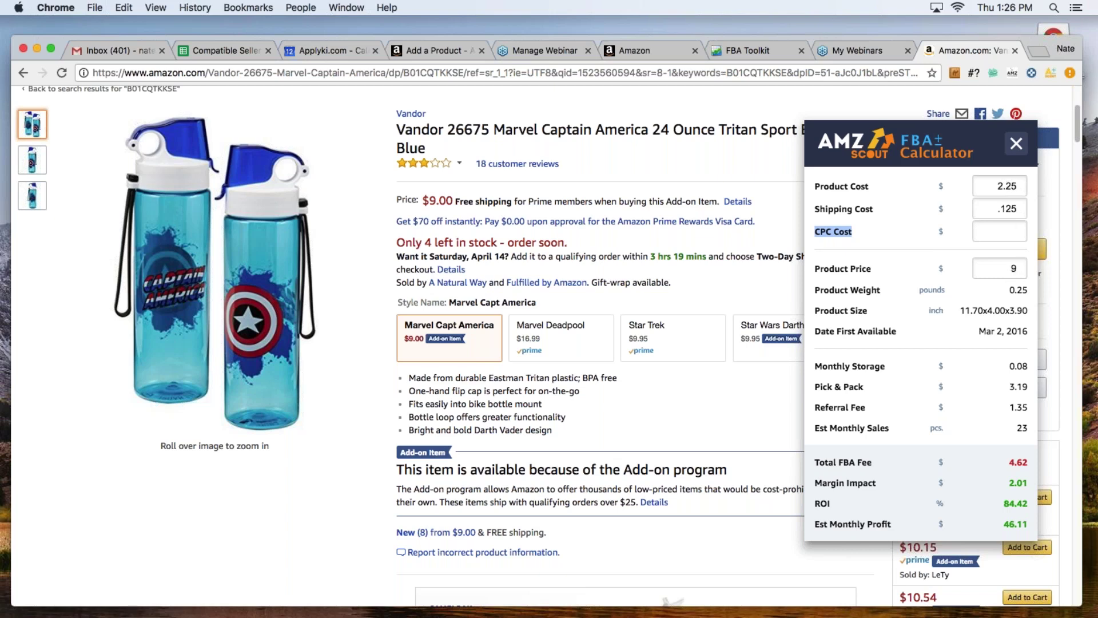
double_click(1018, 483)
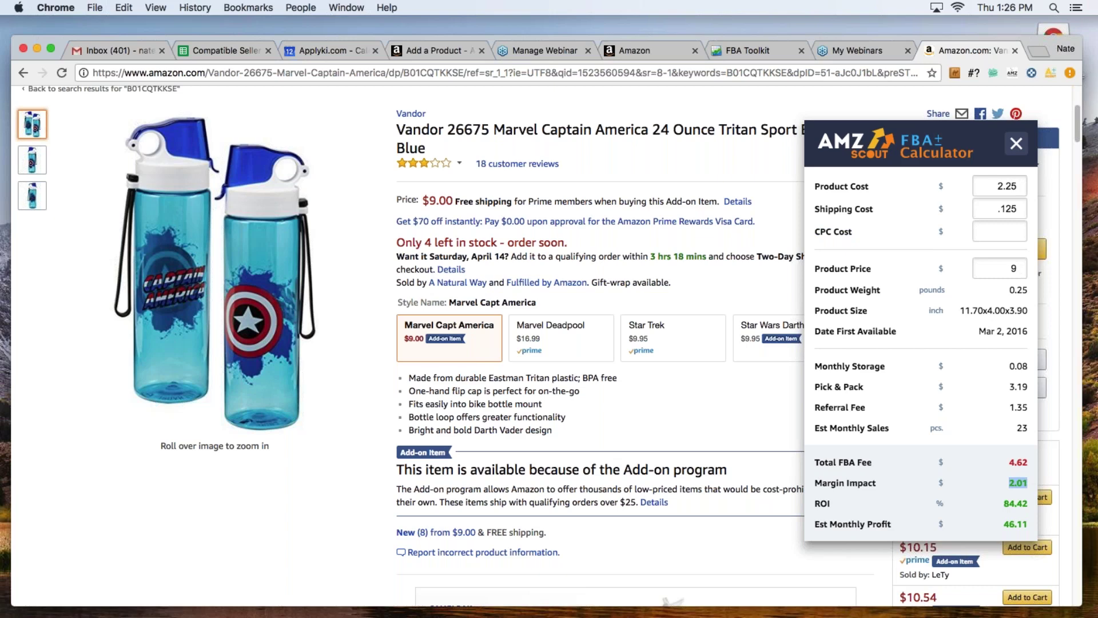
drag(815, 483, 879, 485)
drag(1004, 503, 1028, 503)
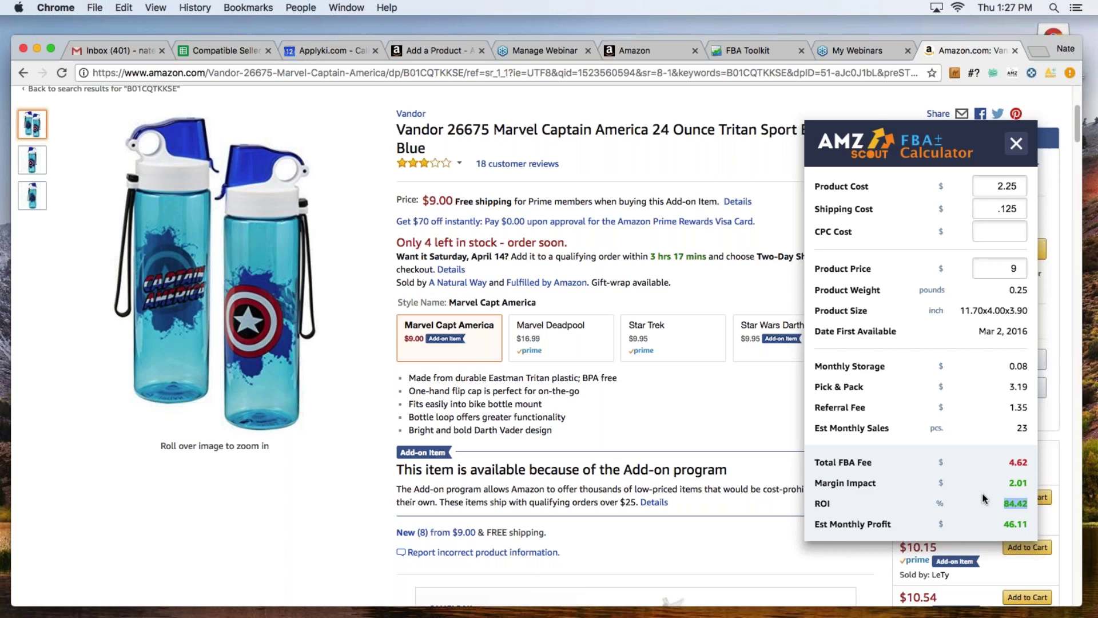
double_click(1017, 482)
drag(1033, 429, 1017, 428)
drag(817, 428, 1028, 428)
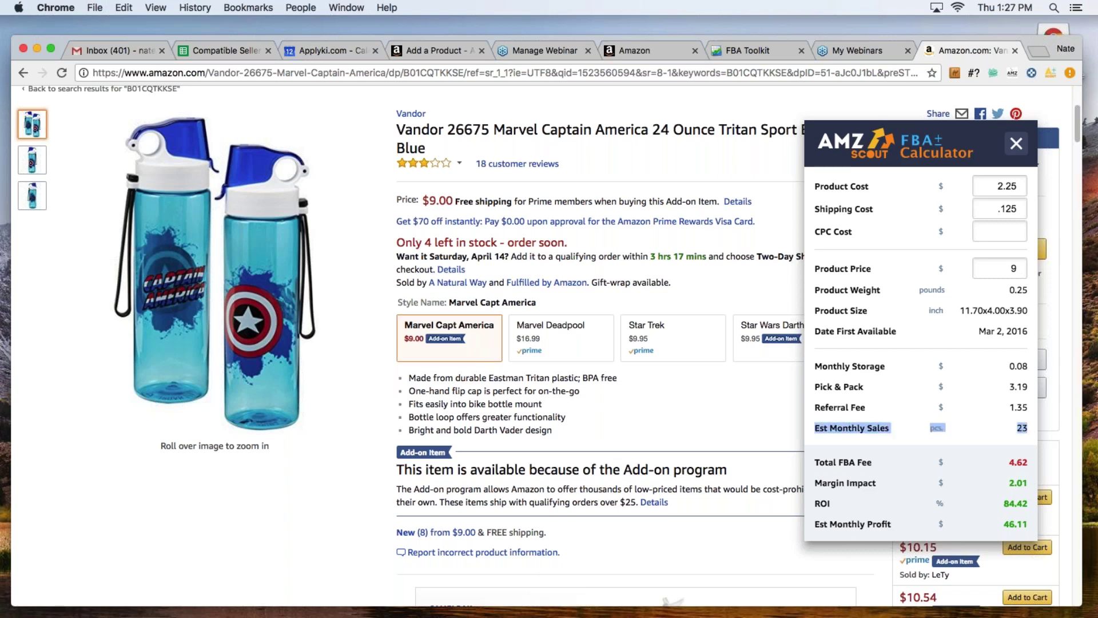
click(1016, 437)
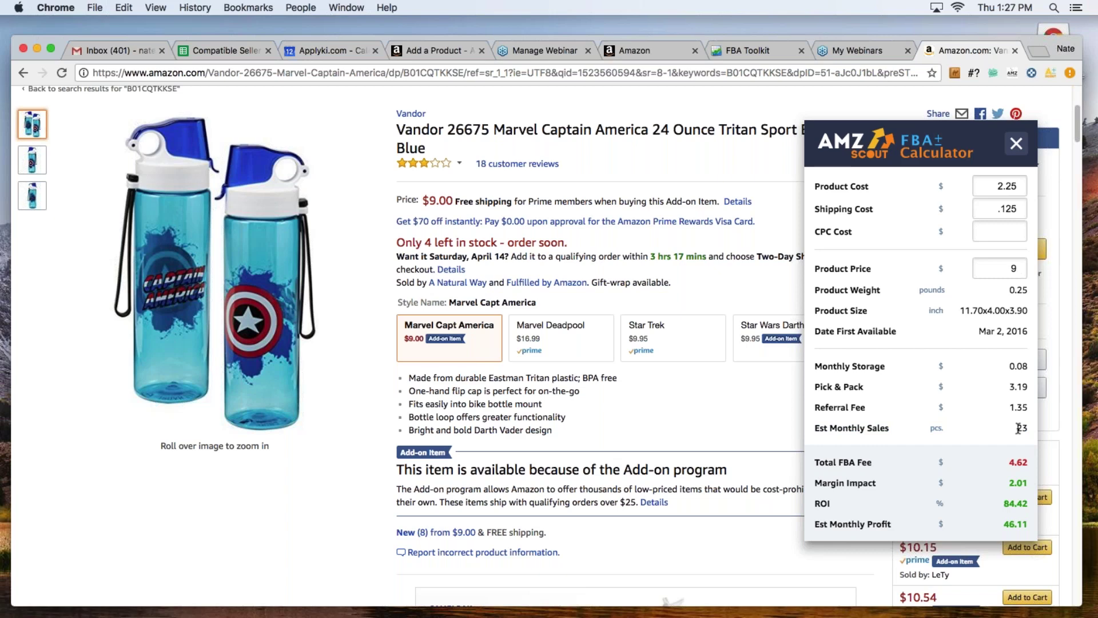
Step: Find the Captain America bottle's Best Sellers Rank in its product information and compare it with the calculator's estimated monthly sales
scroll(711, 446, down, 20)
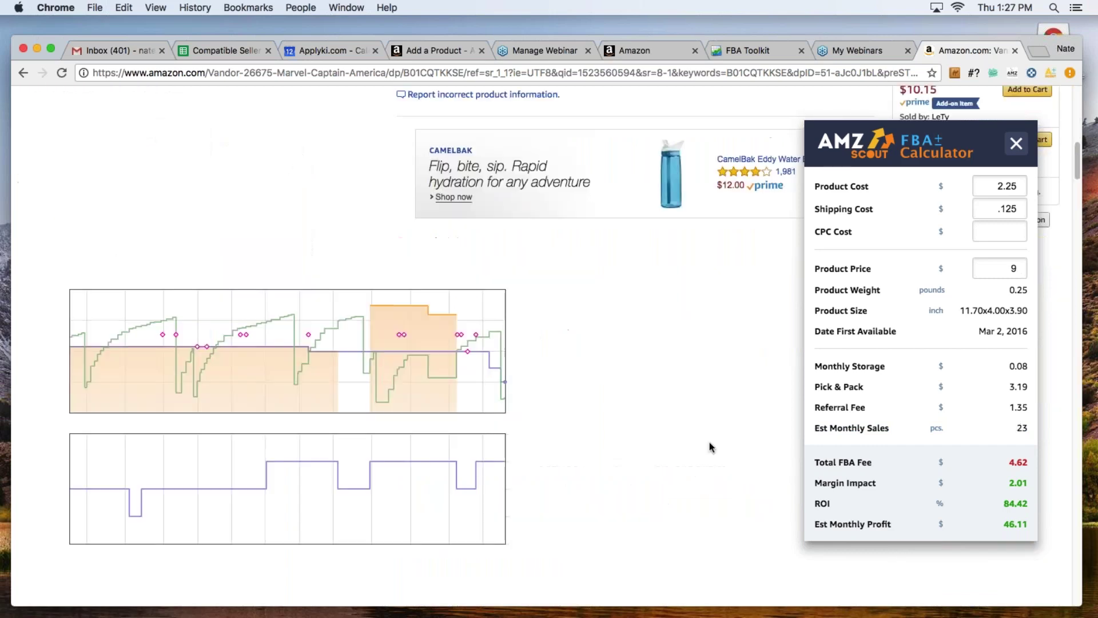
scroll(711, 446, down, 20)
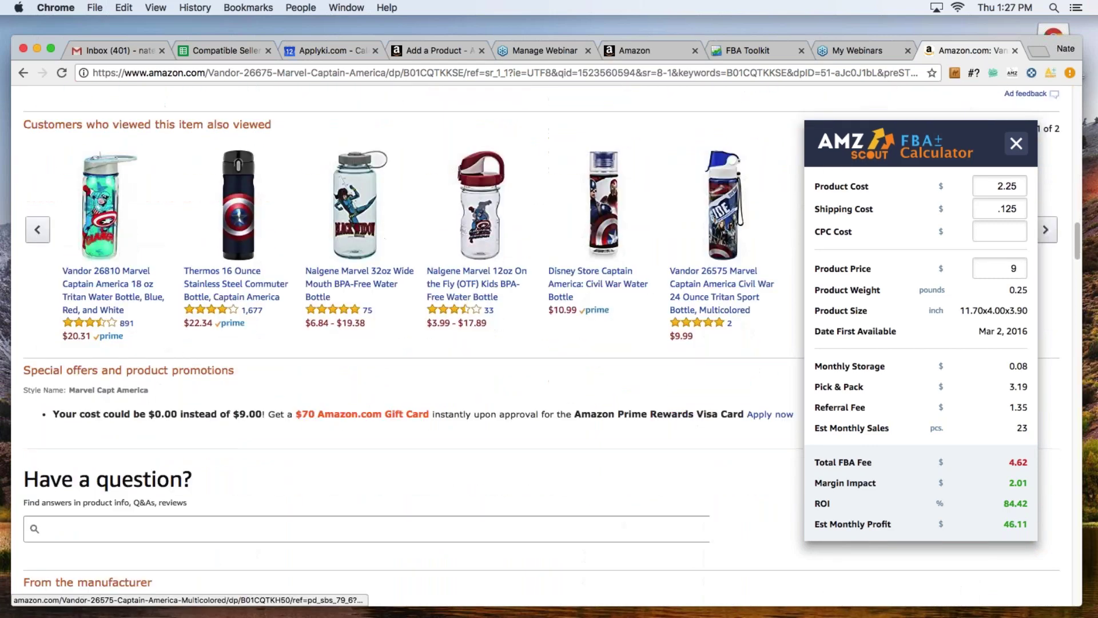
scroll(586, 439, down, 5)
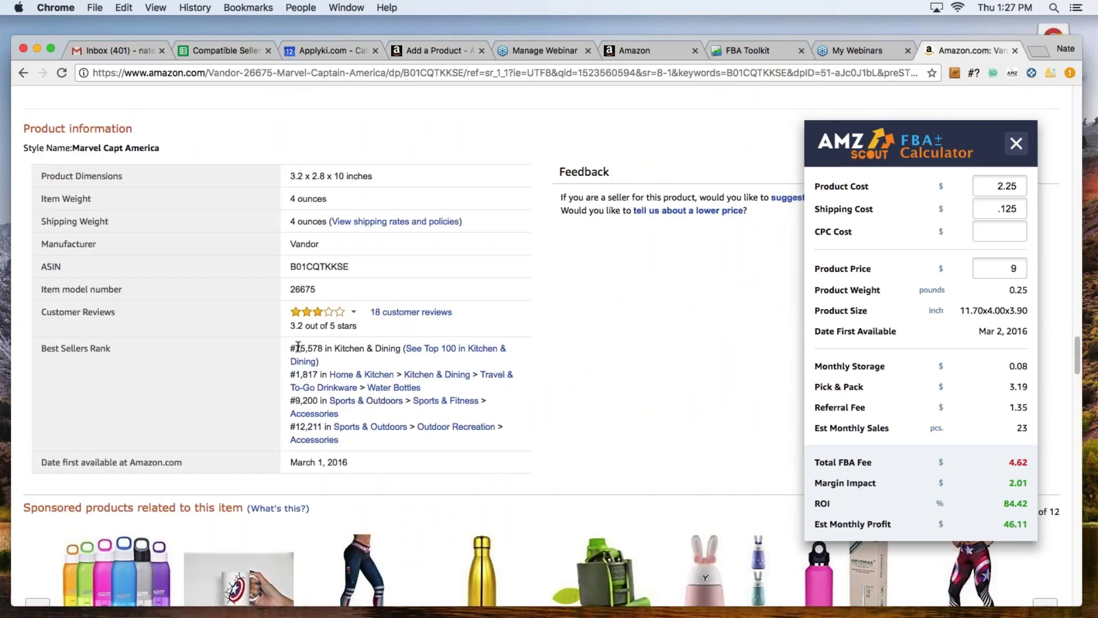
drag(295, 347, 401, 353)
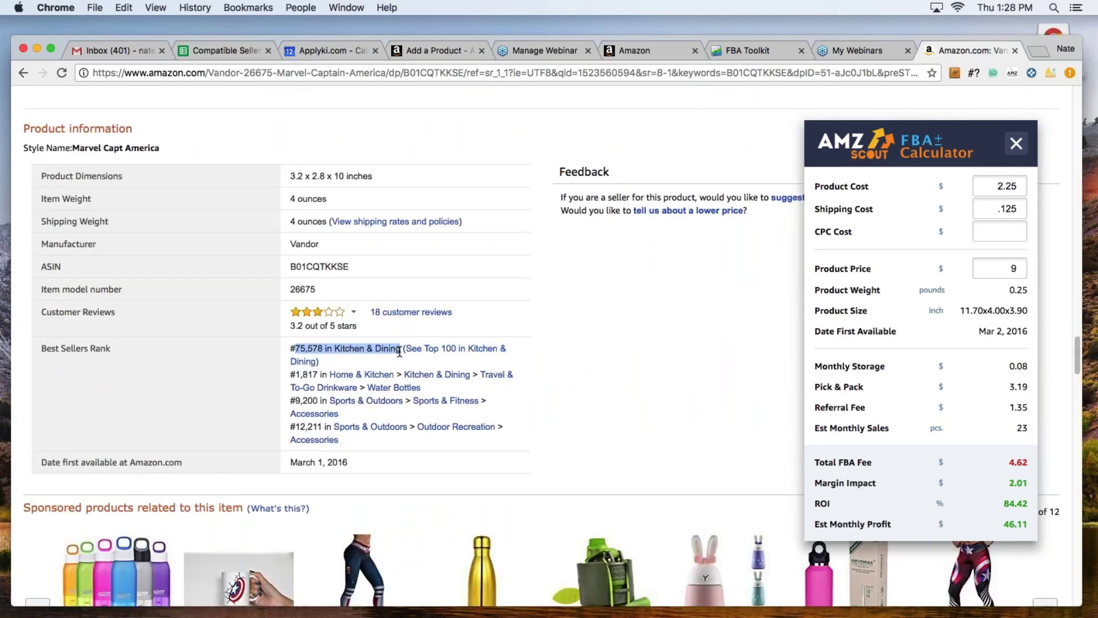
drag(295, 347, 325, 348)
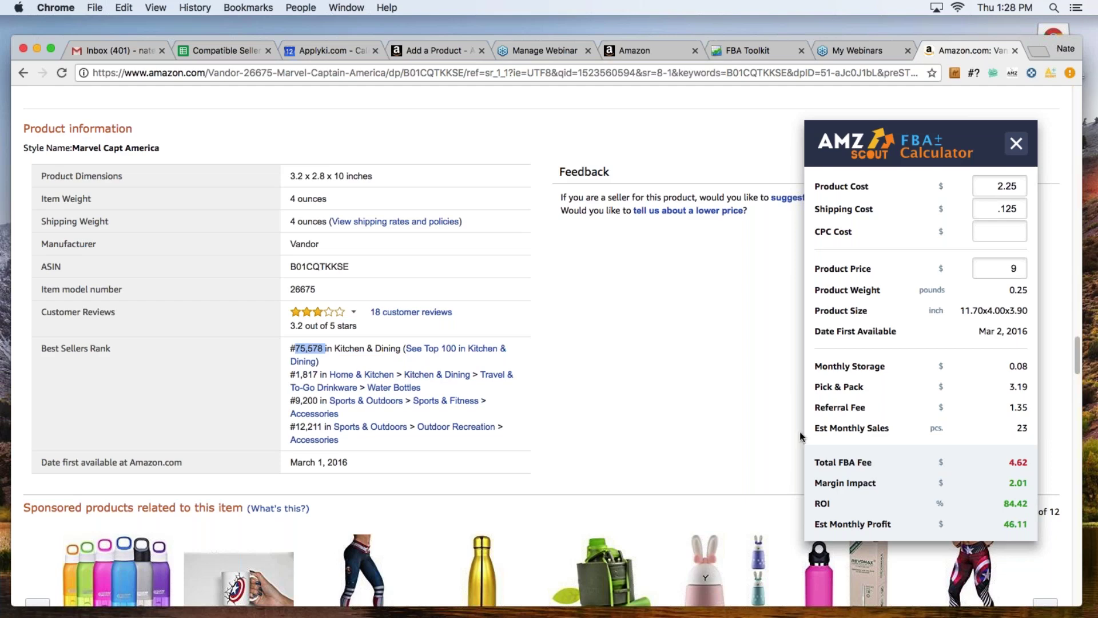
drag(821, 429, 1026, 424)
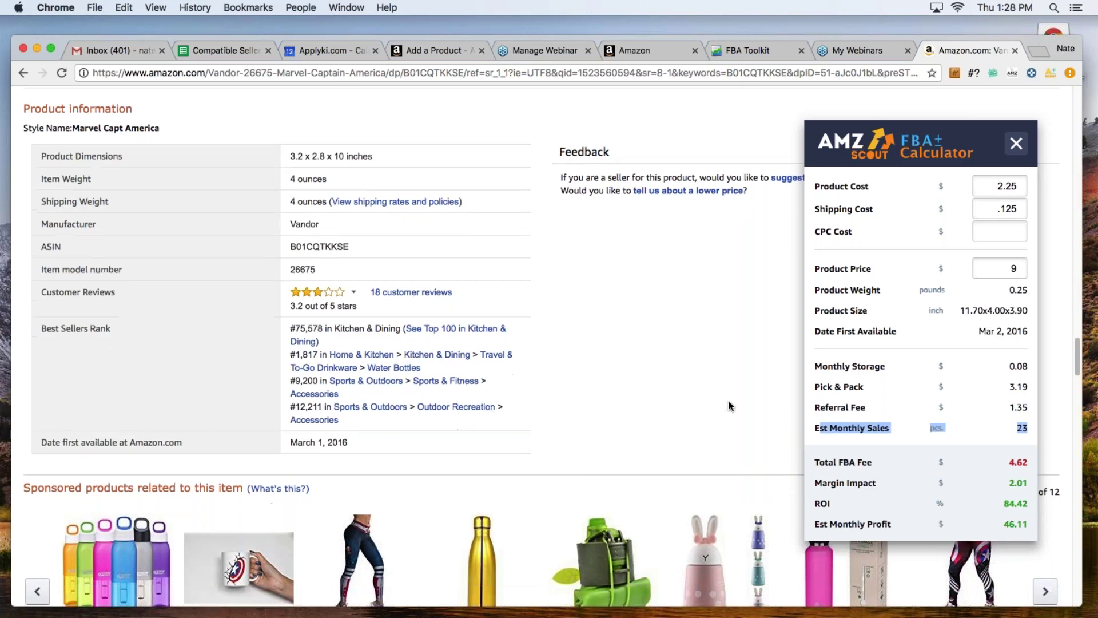
Step: Copy the bottle's Kitchen & Dining sales rank number from the product information
scroll(730, 402, up, 2)
scroll(730, 407, up, 3)
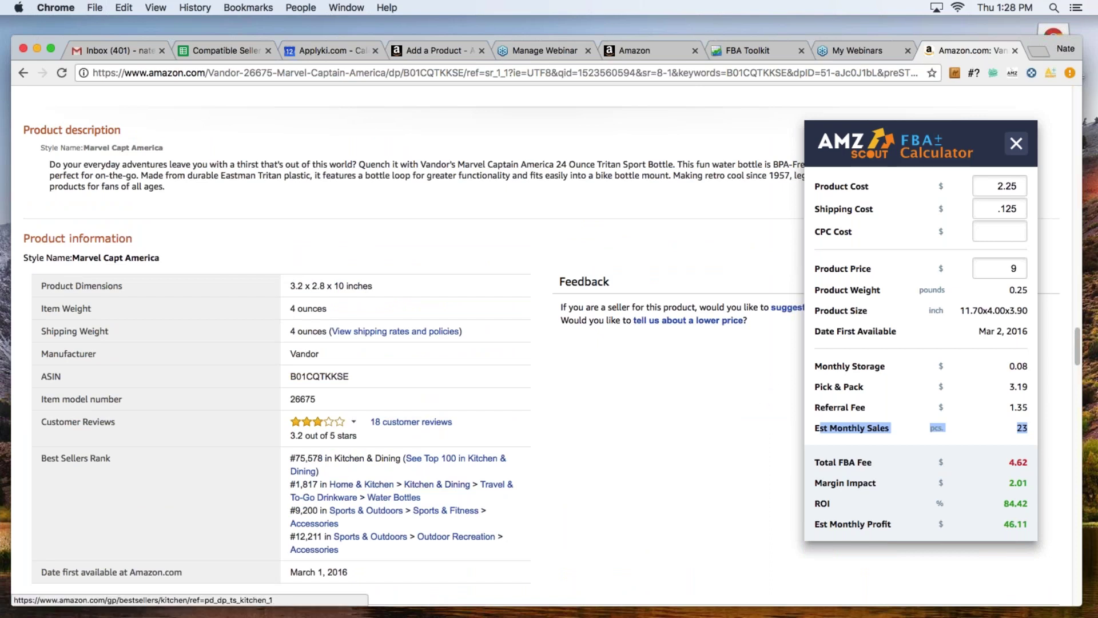
drag(295, 458, 321, 460)
key(super+c)
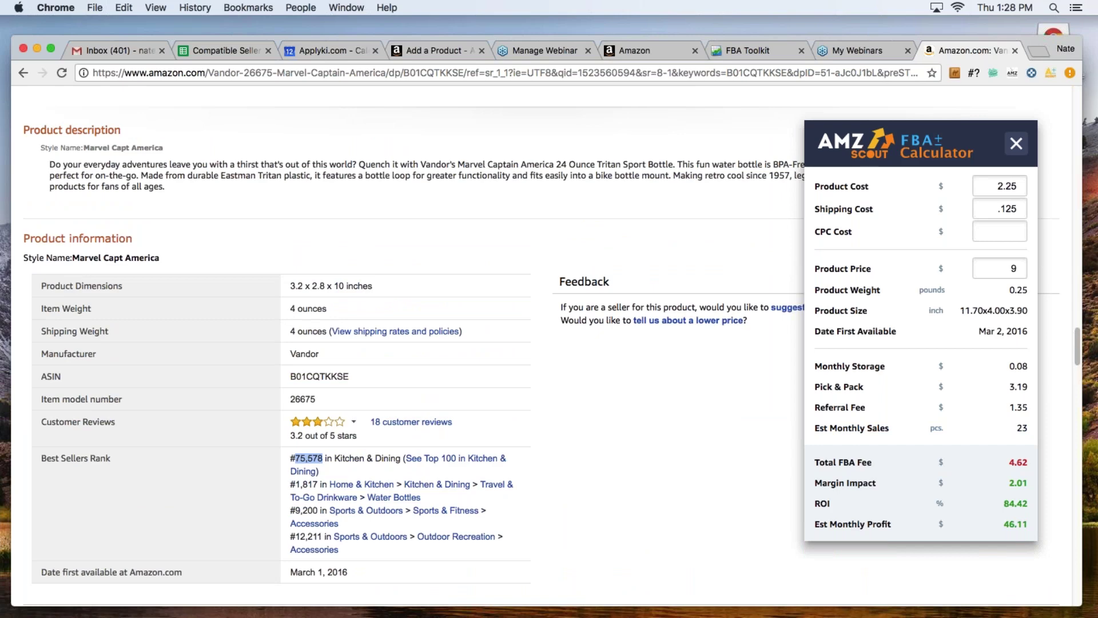
Step: Switch to FBA Toolkit and estimate the sales per day for rank 75,578 in Kitchen & Dining
click(758, 49)
scroll(516, 265, down, 2)
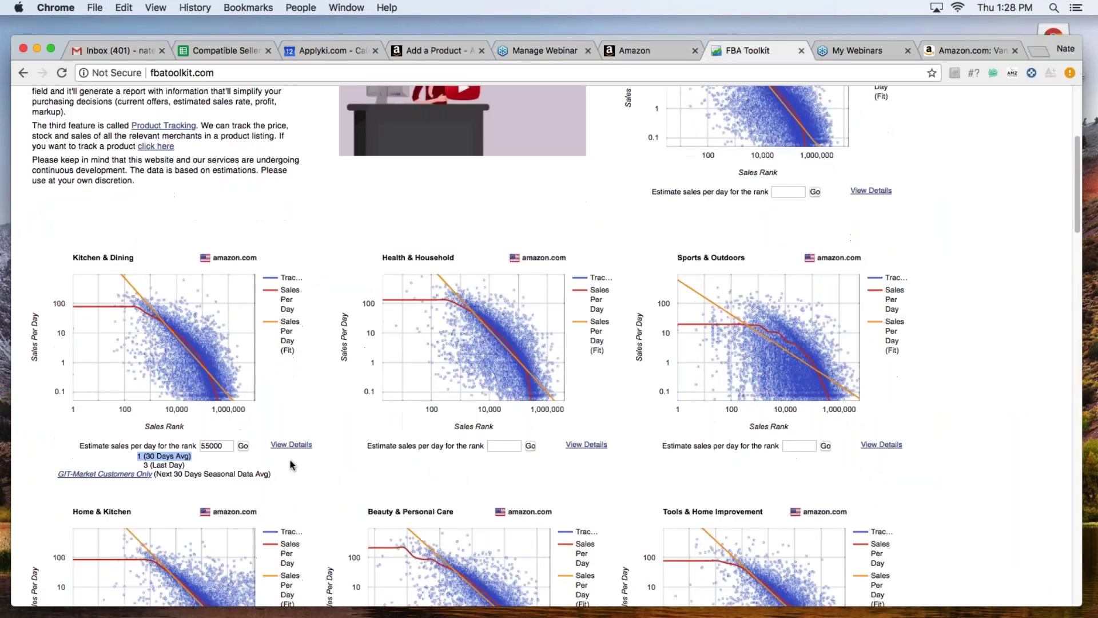
double_click(211, 445)
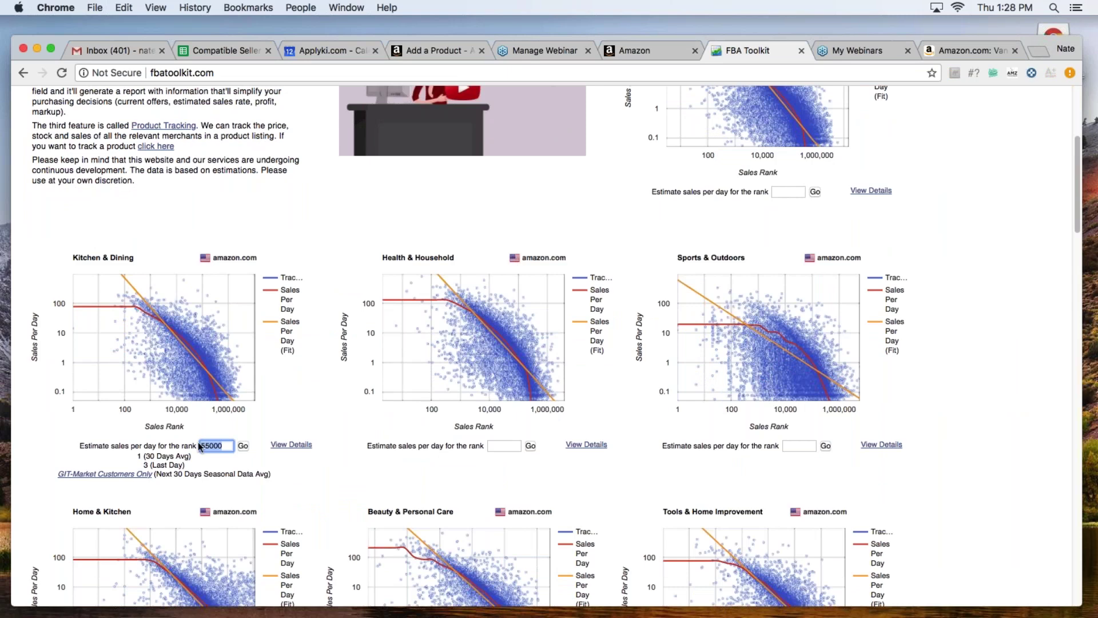
key(BackSpace)
key(super+v)
click(243, 446)
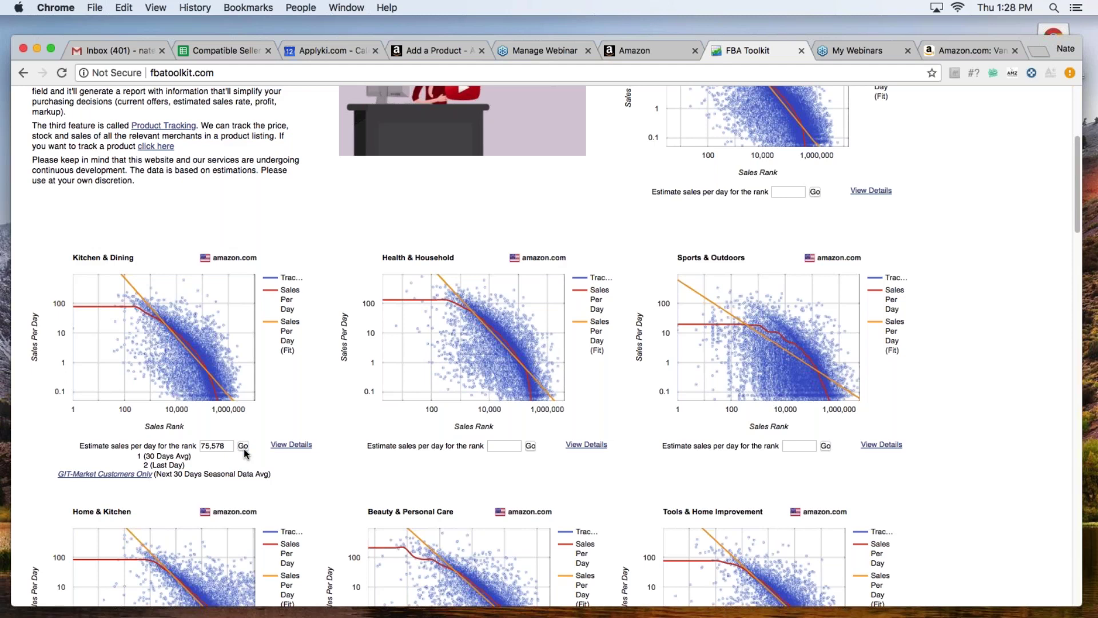
Step: Compare FBA Toolkit's 30-day average for the rank with the estimated monthly sales in the bottle listing's FBA Calculator
double_click(228, 445)
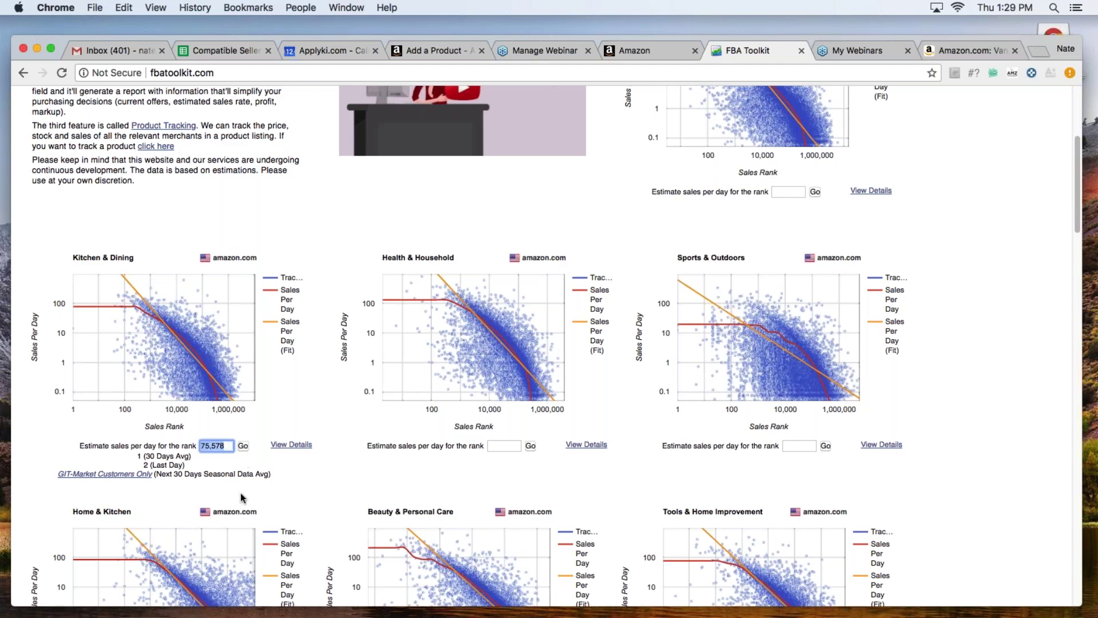
drag(137, 455, 184, 456)
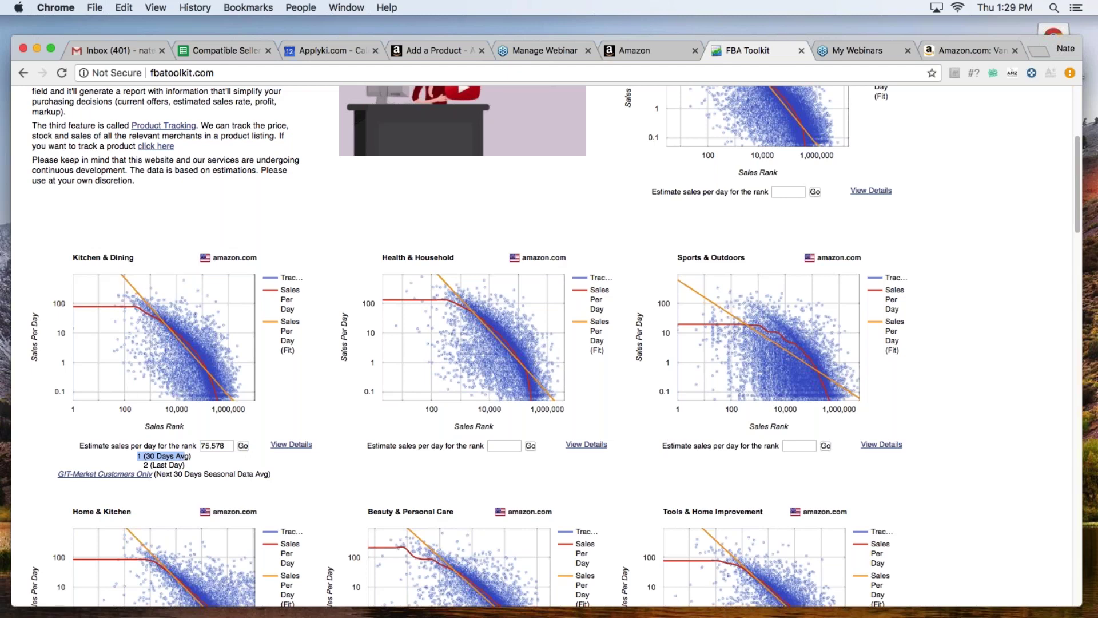
click(950, 49)
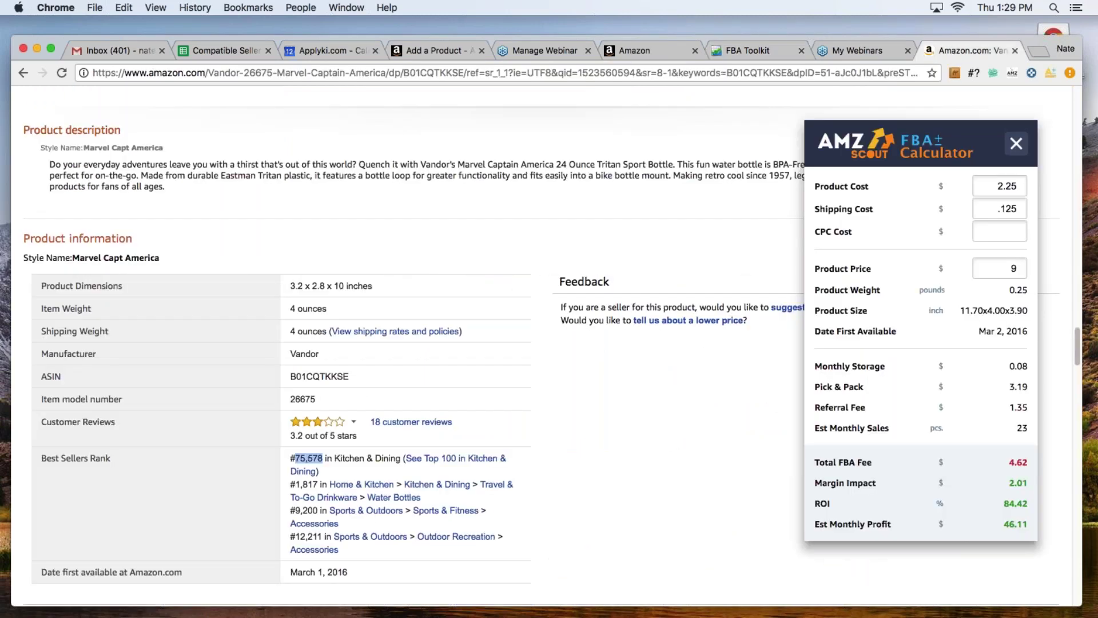
drag(1033, 428, 1021, 428)
click(1025, 429)
Step: Return to FBA Toolkit and look through its sales rank charts for the other product categories
click(762, 51)
scroll(732, 269, down, 1)
scroll(726, 274, up, 1)
scroll(735, 273, down, 4)
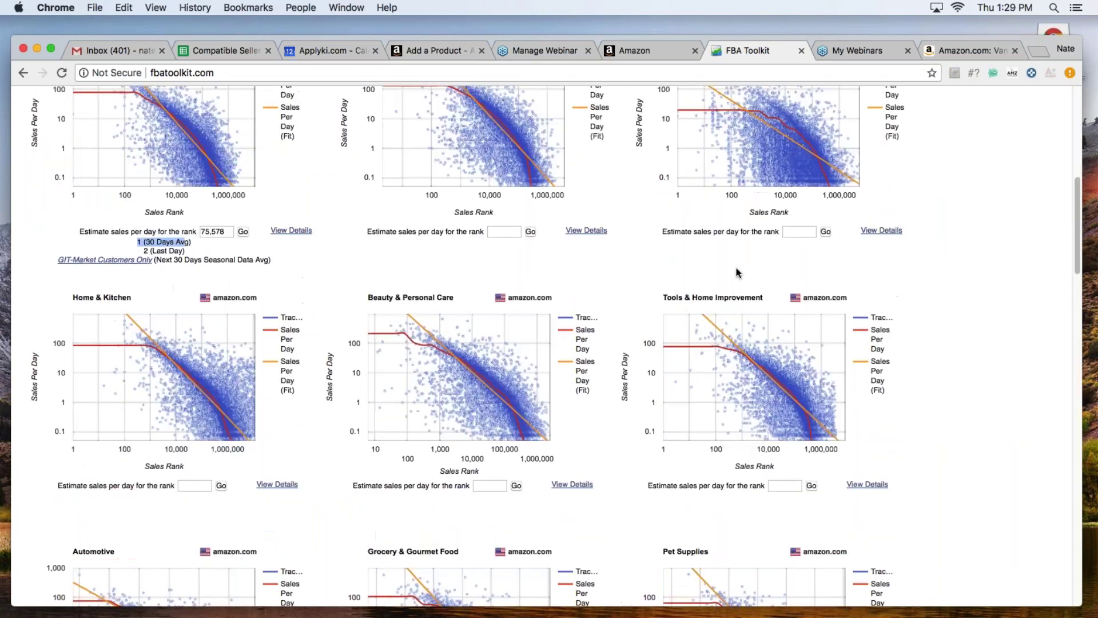
scroll(915, 234, down, 3)
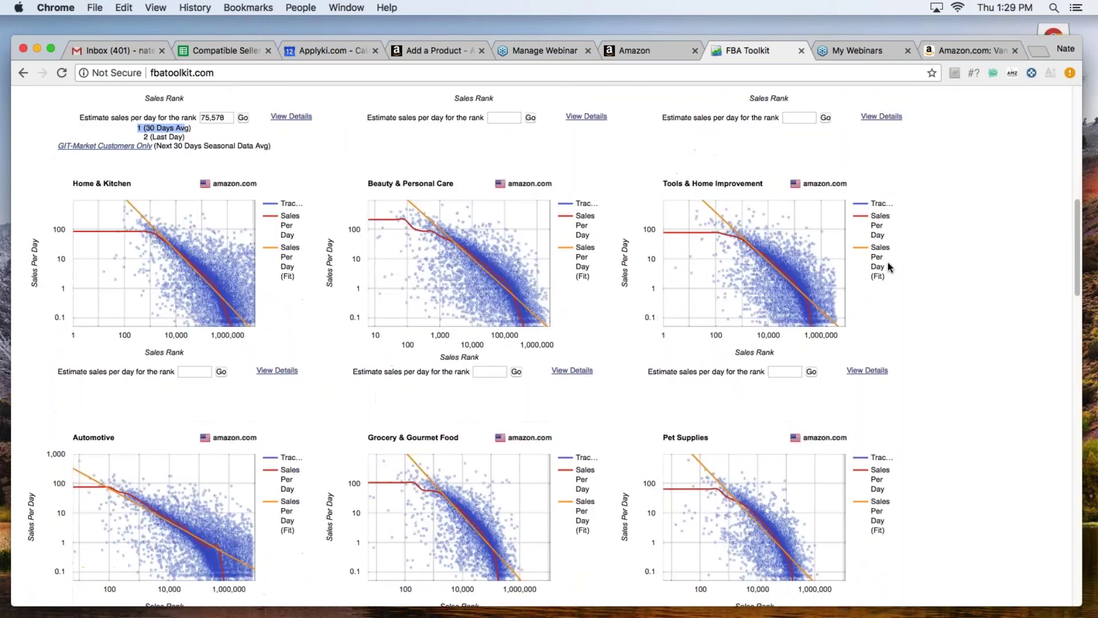
scroll(887, 262, up, 6)
Step: Return to the bottle listing and examine its Best Sellers Rank in the main category and each subcategory
click(973, 53)
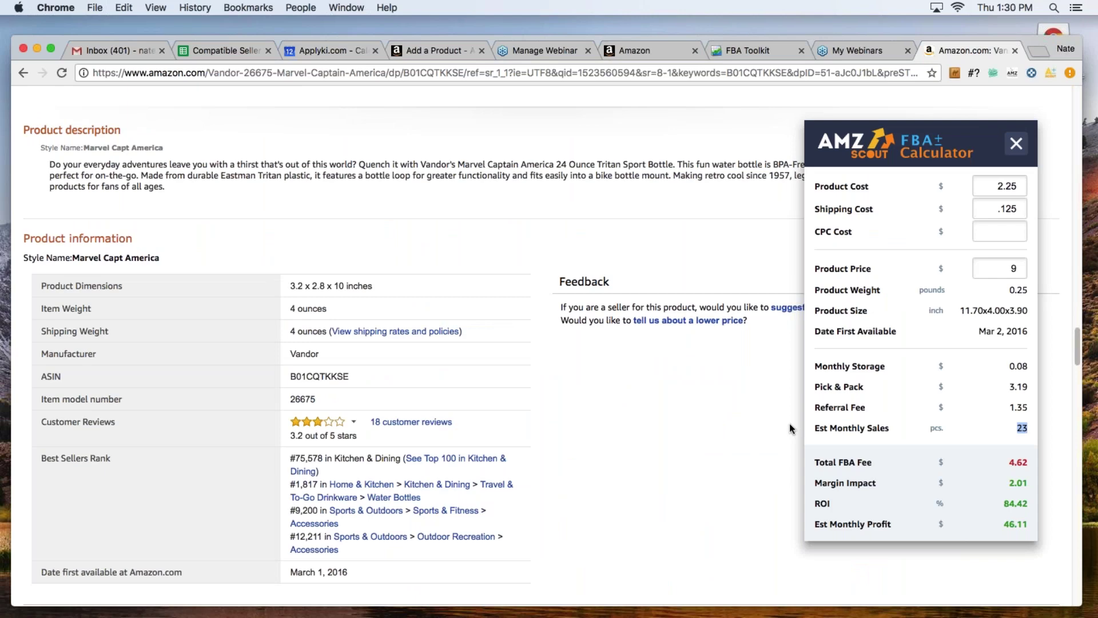
scroll(790, 425, down, 1)
scroll(764, 416, up, 10)
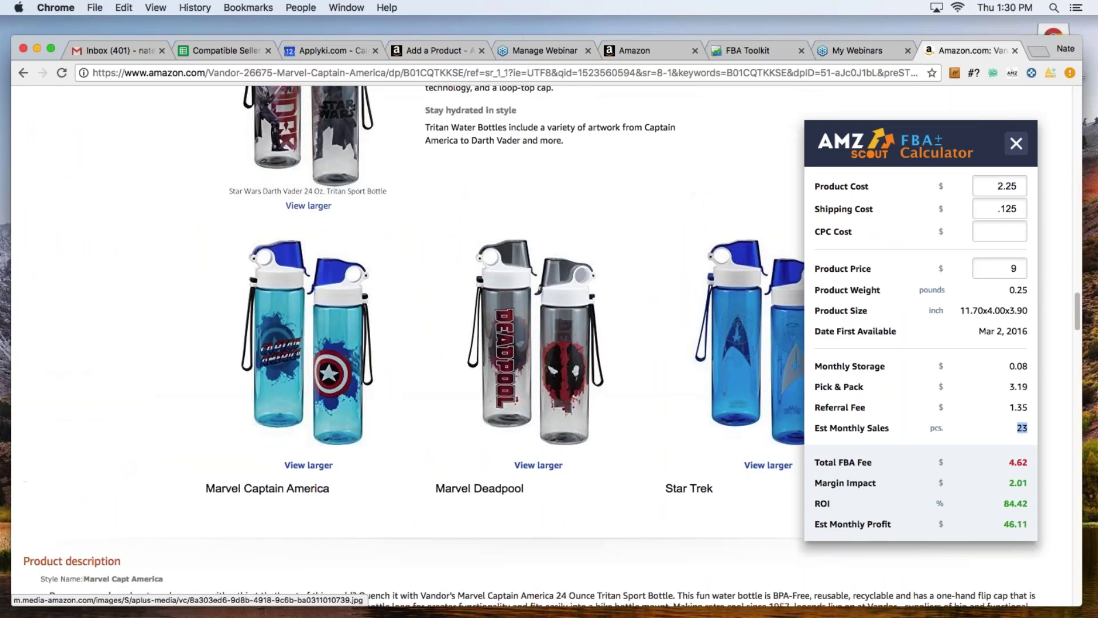
scroll(765, 417, down, 8)
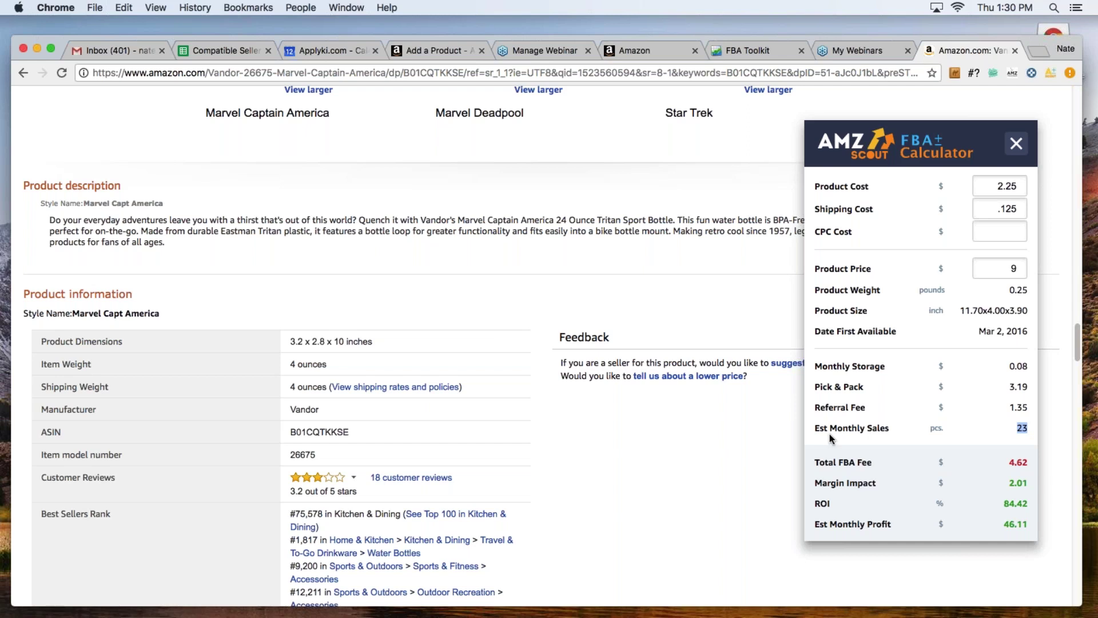
scroll(751, 441, down, 1)
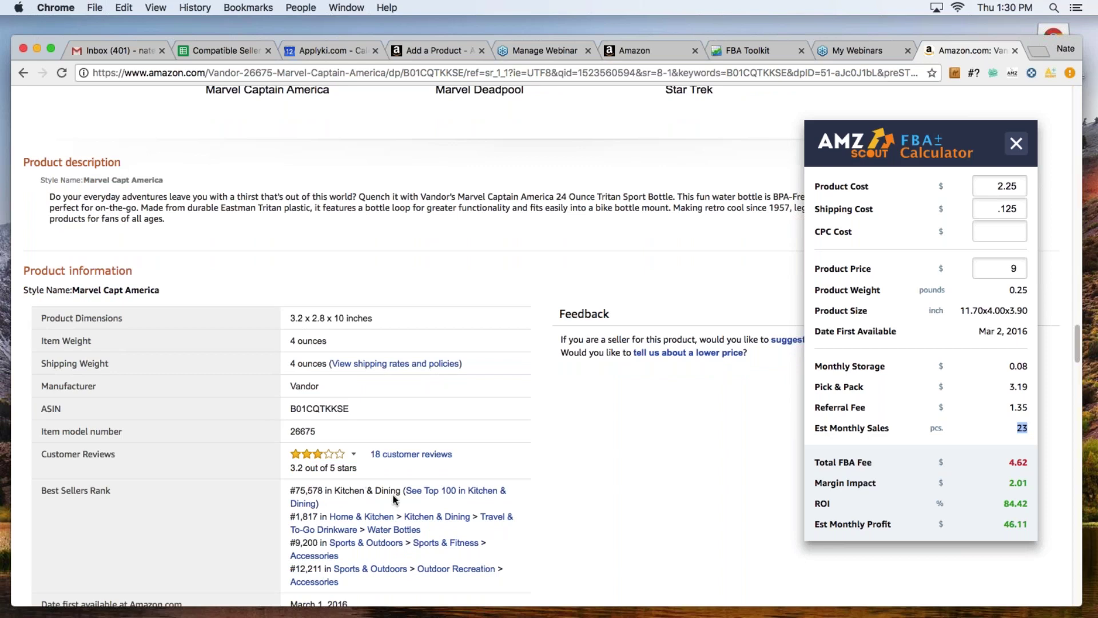
drag(290, 491, 402, 492)
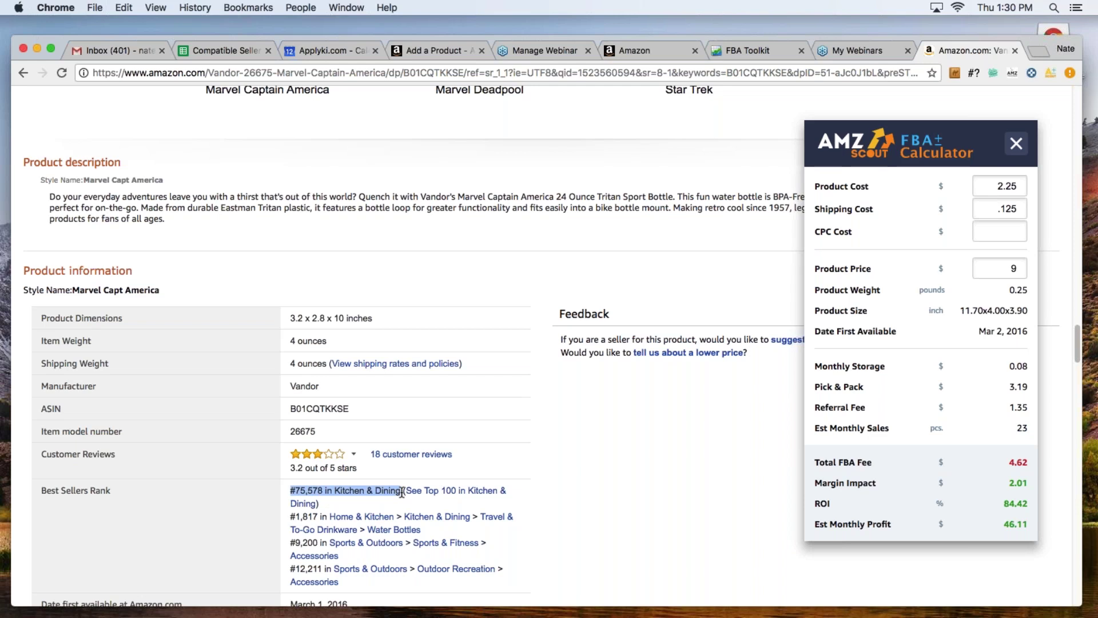
drag(296, 516, 321, 568)
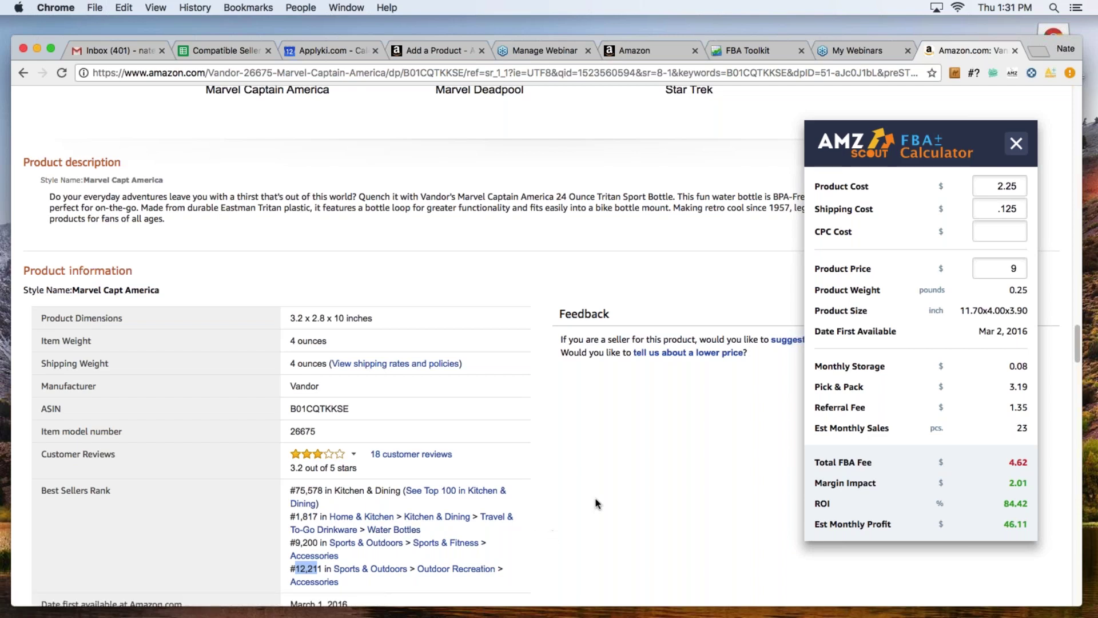
Step: Check the bottle's Kitchen & Dining rank against the estimated monthly sales figure in the FBA Calculator
scroll(598, 483, up, 1)
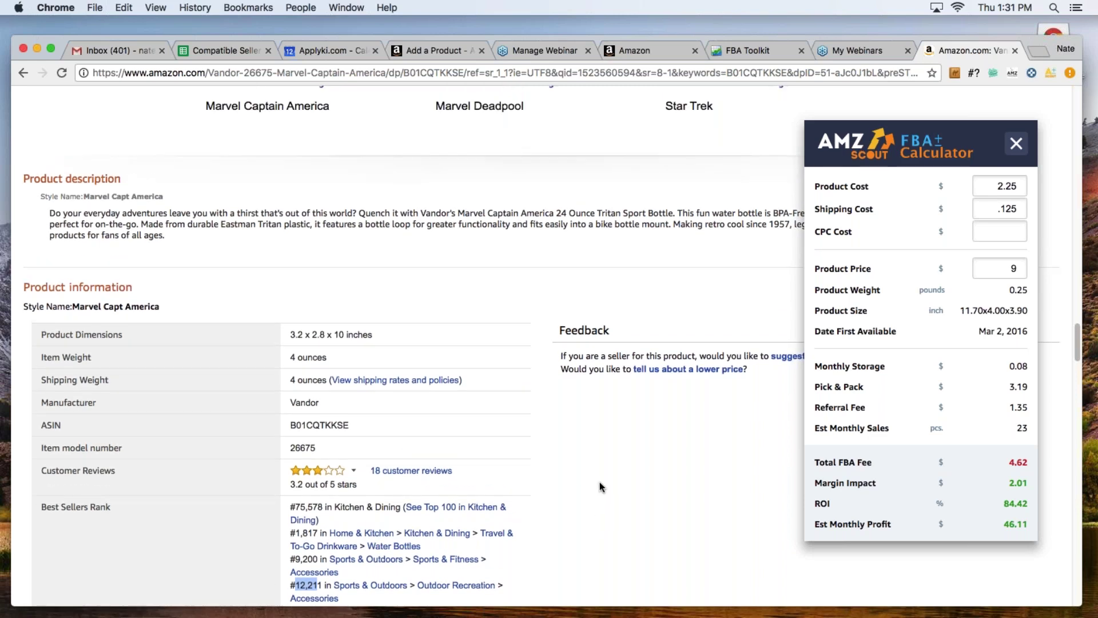
drag(294, 506, 389, 509)
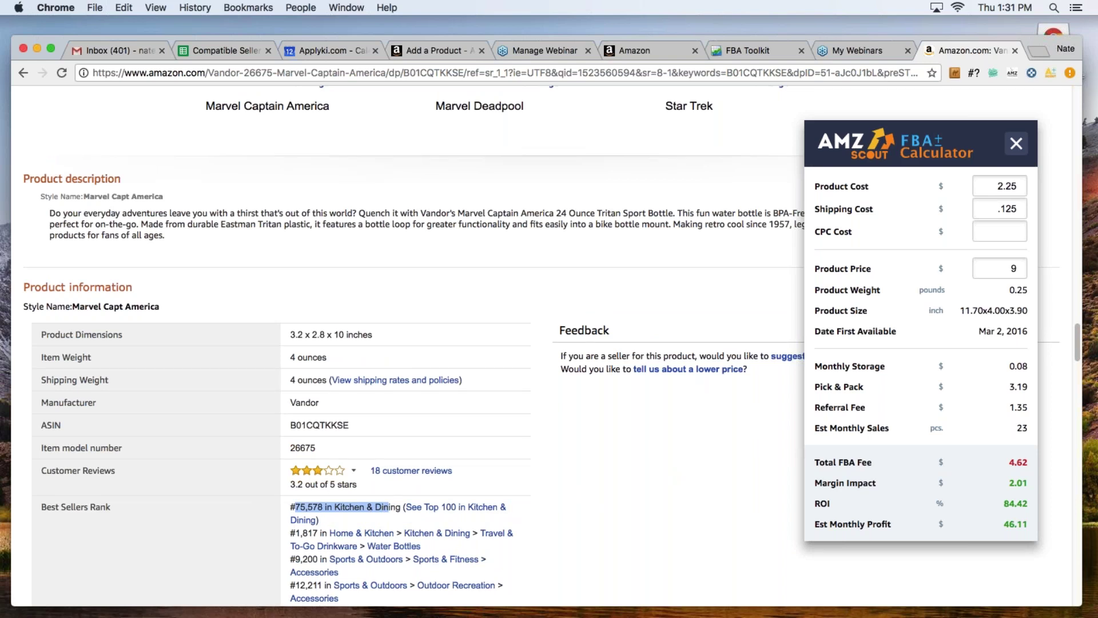
drag(814, 428, 1037, 430)
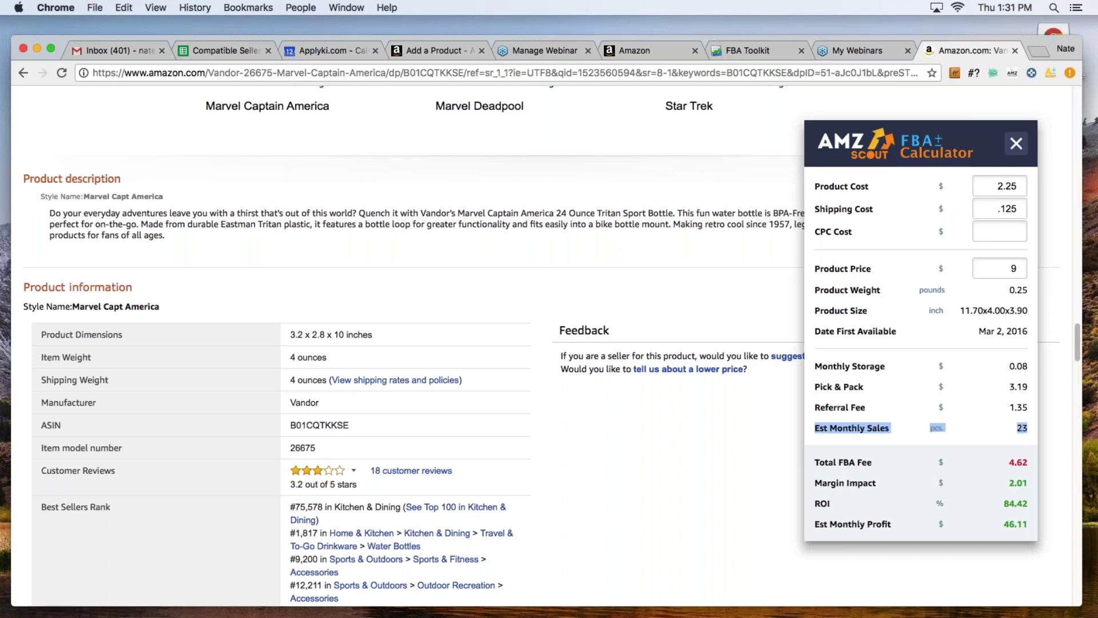
click(942, 436)
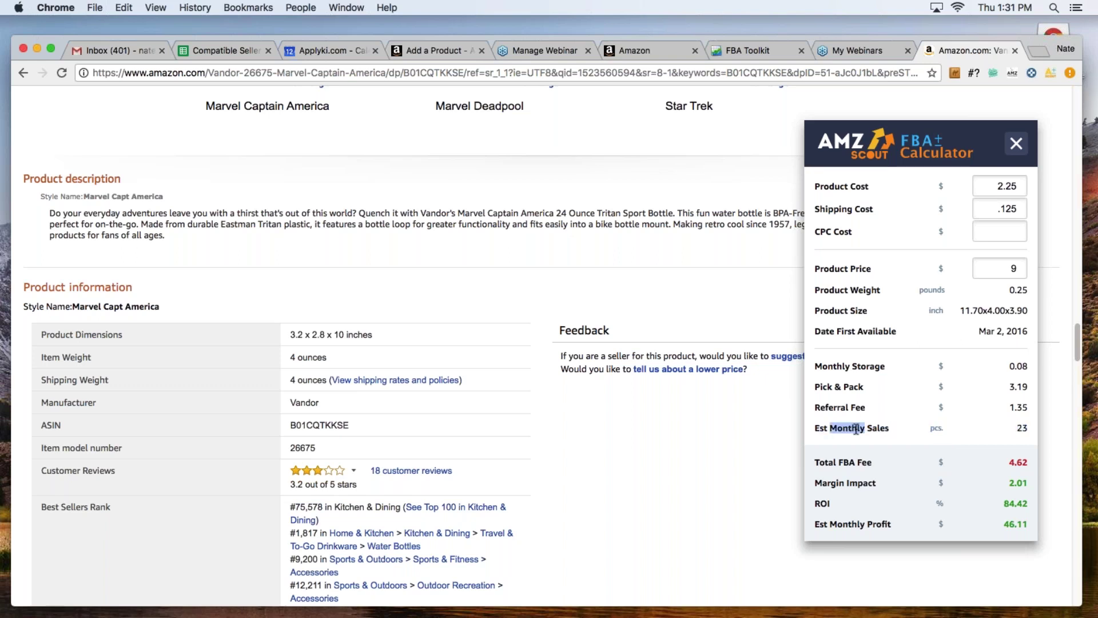
mouse_move(1032, 428)
mouse_down()
mouse_move(829, 426)
mouse_move(1017, 428)
mouse_up()
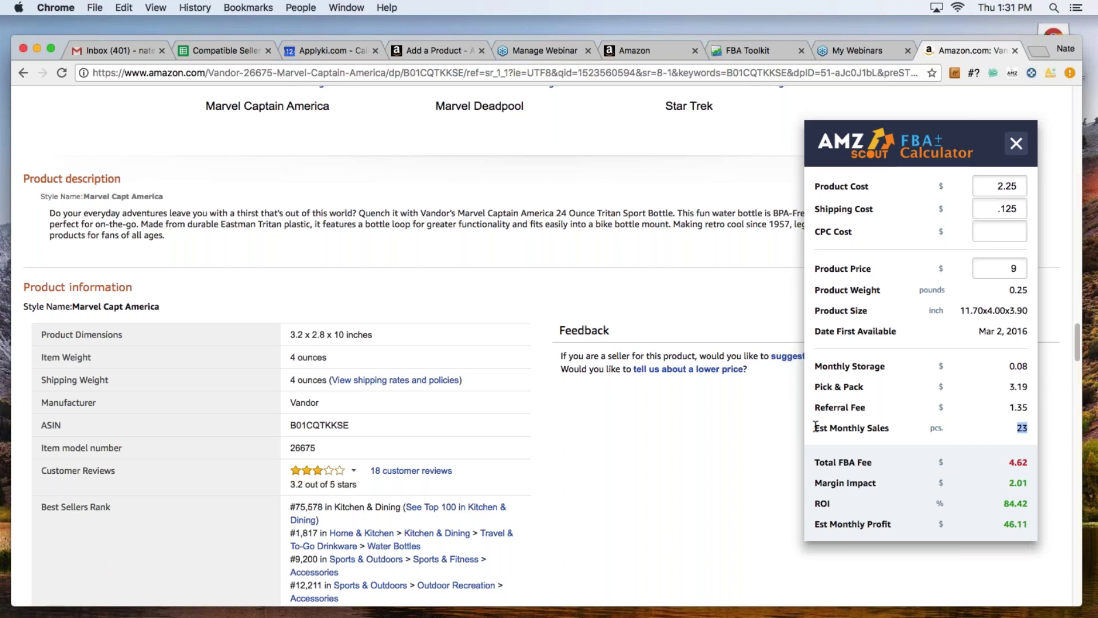
triple_click(857, 430)
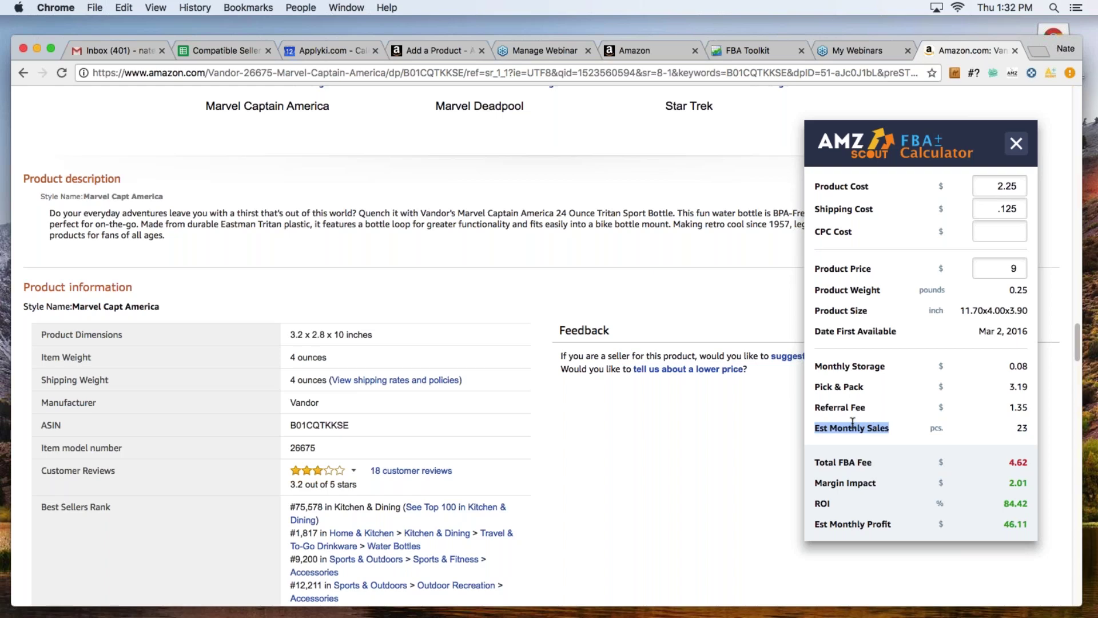
Step: Examine the bottle's price history, sales rank and offer count graphs on the listing
scroll(727, 397, up, 10)
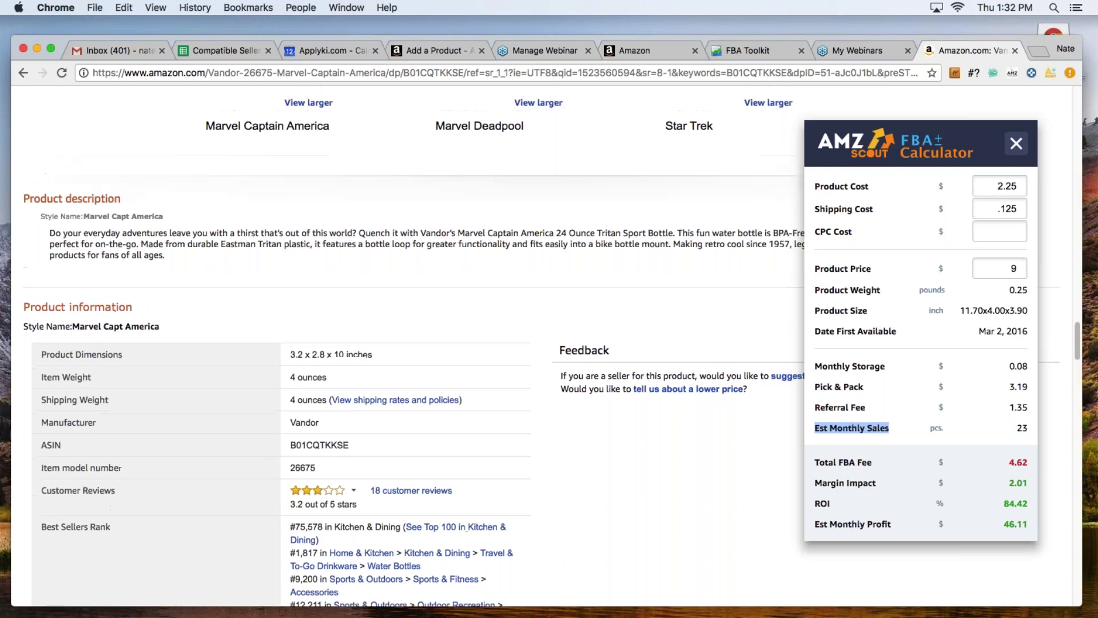
scroll(727, 400, up, 15)
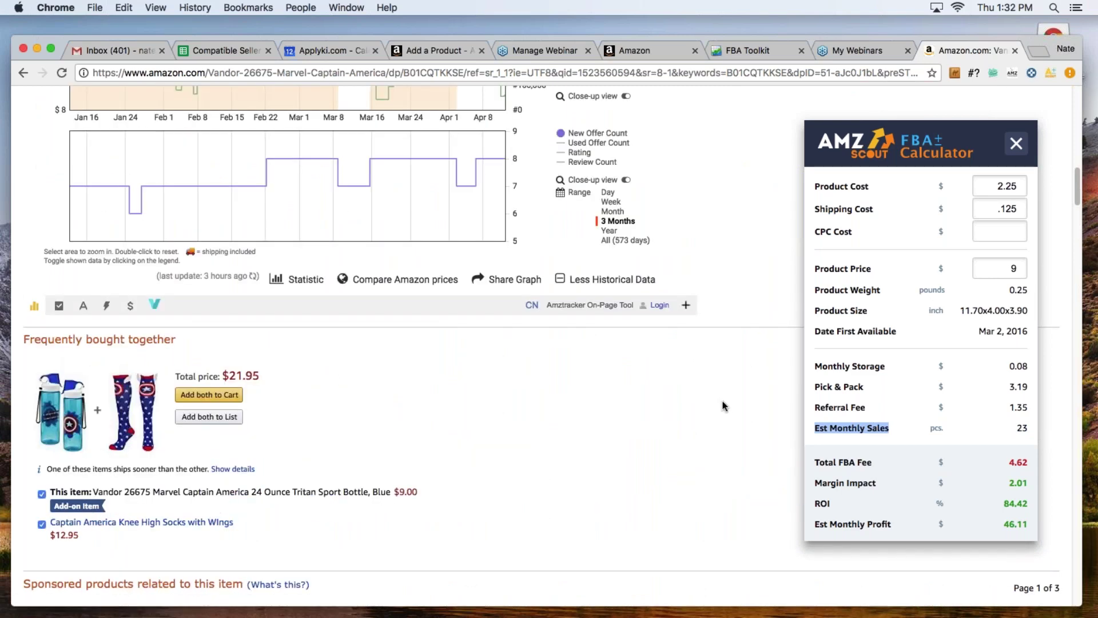
scroll(722, 402, up, 5)
scroll(723, 402, up, 2)
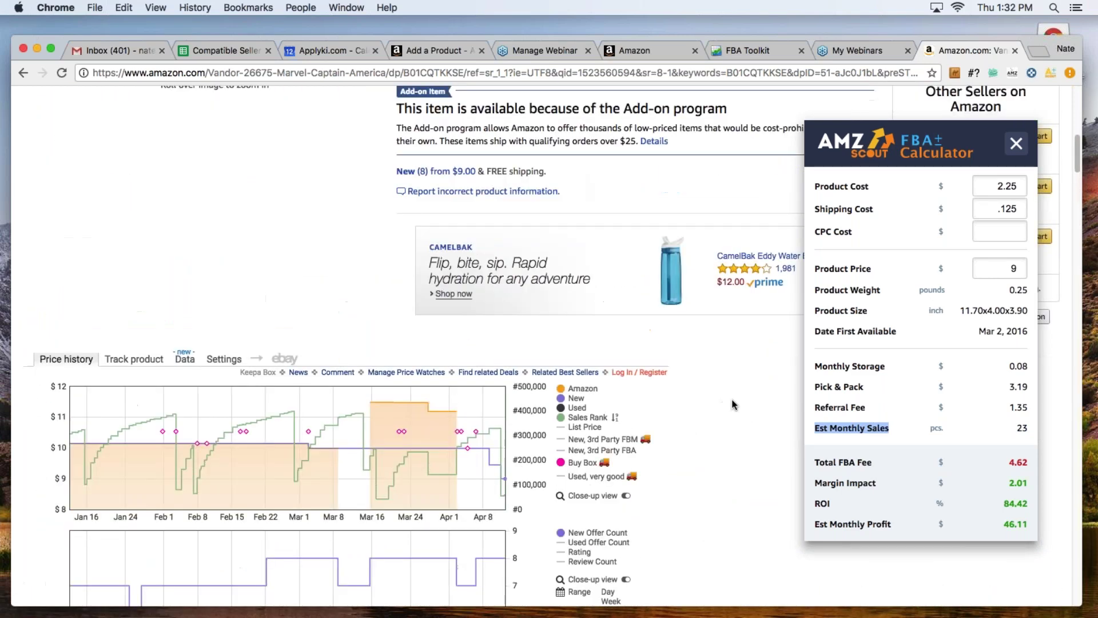
scroll(733, 401, down, 2)
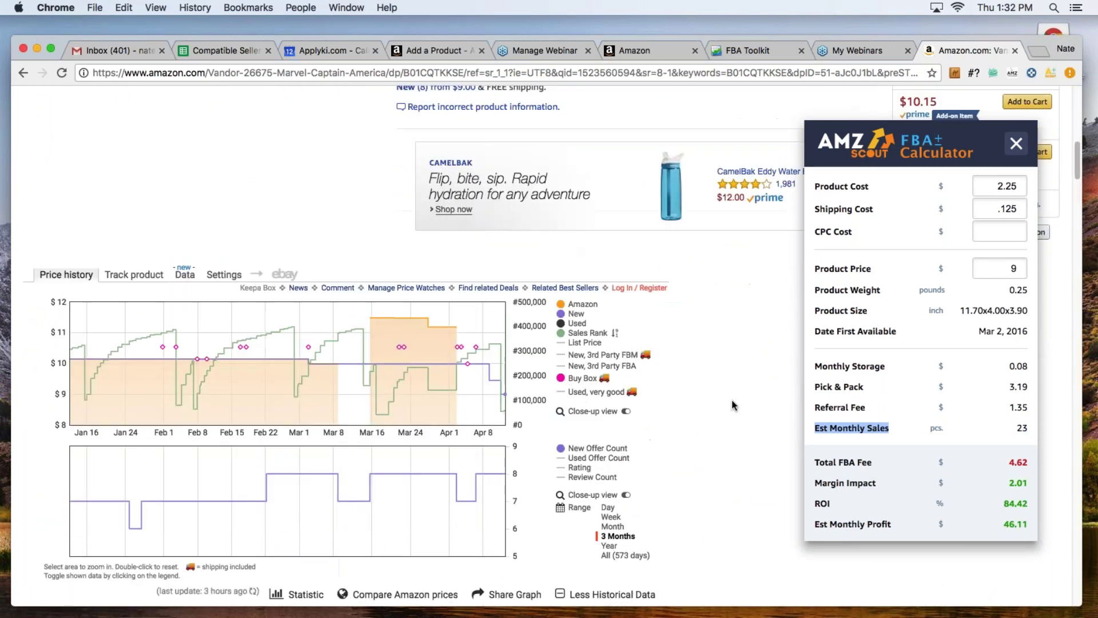
scroll(737, 401, down, 3)
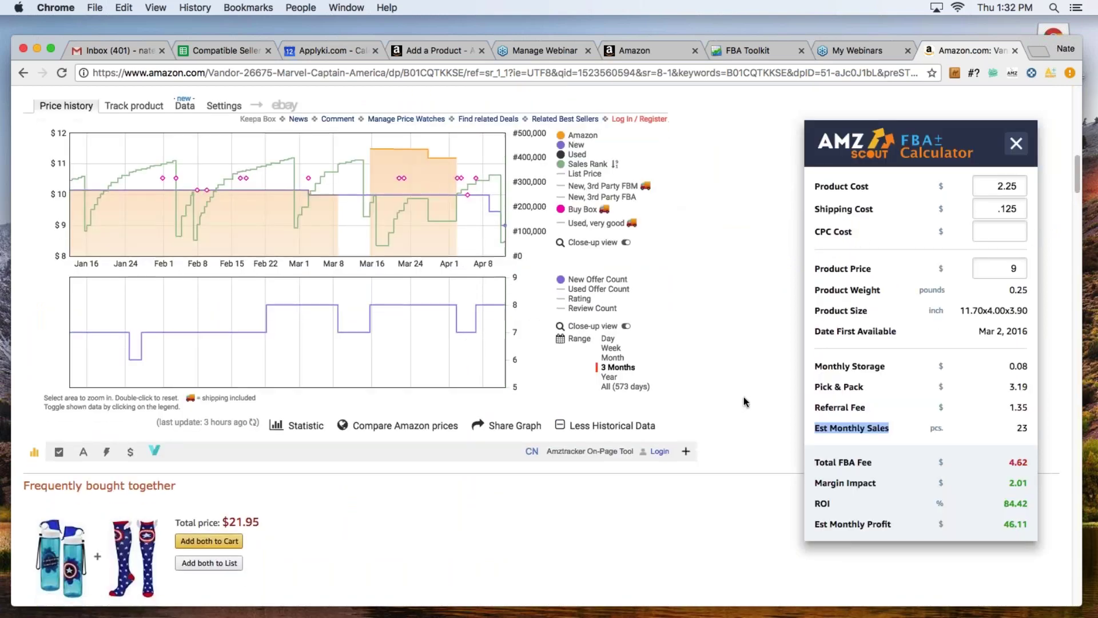
scroll(743, 399, up, 3)
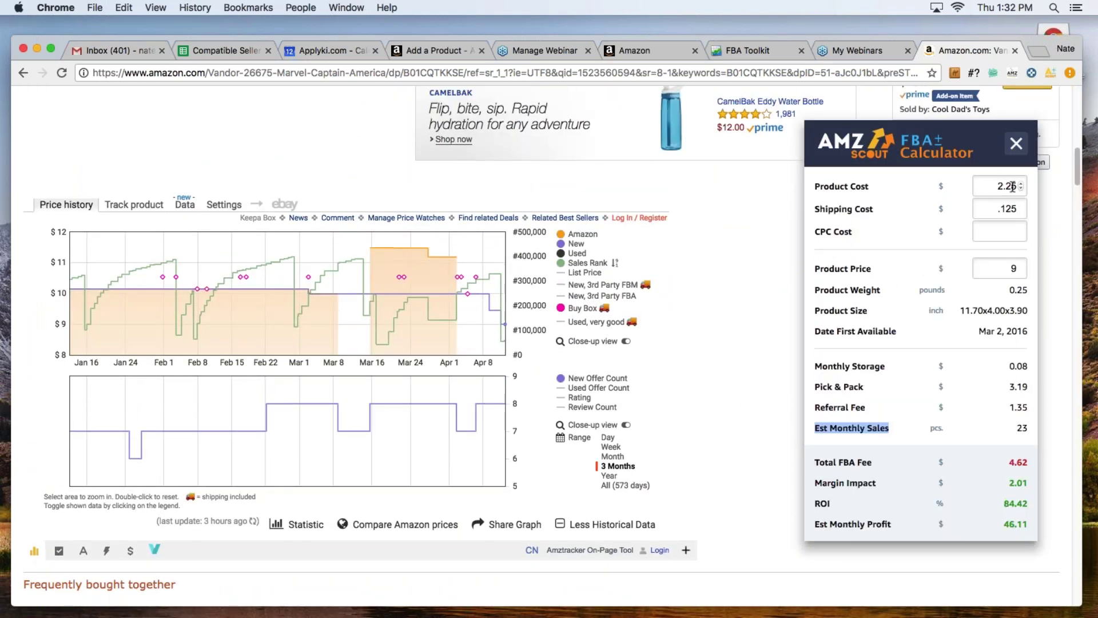
Step: Close the FBA Calculator and bring the bottle listing's price, style options and new offers into view
click(1016, 143)
scroll(788, 314, down, 8)
scroll(785, 312, up, 12)
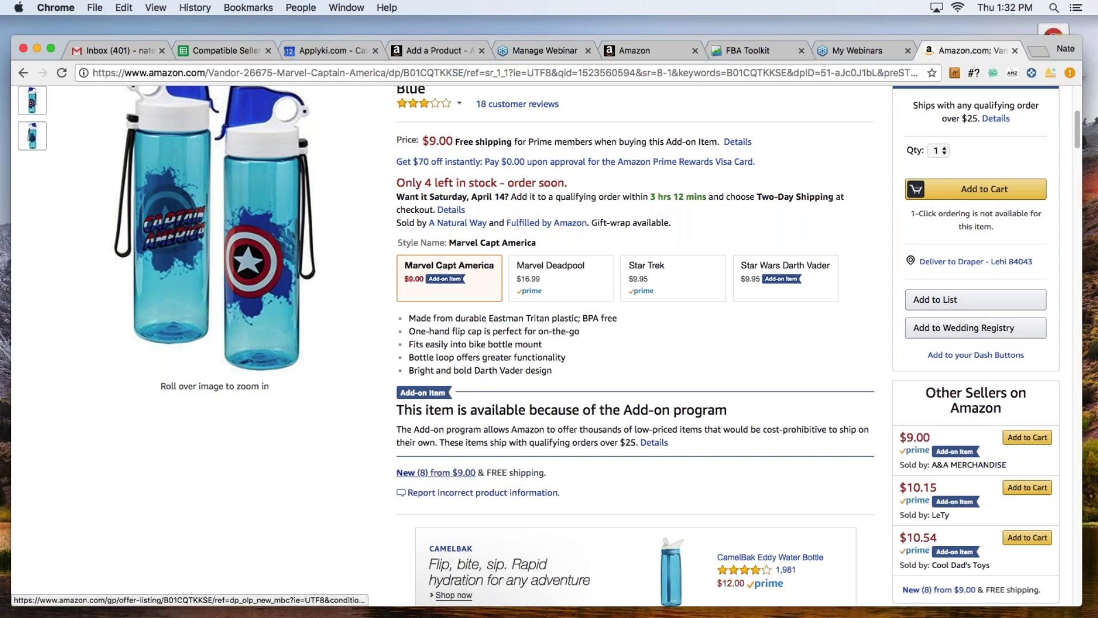
Step: Open the bottle's new offers and compare the sellers' prices and fulfillment methods with the price history graphs
click(445, 472)
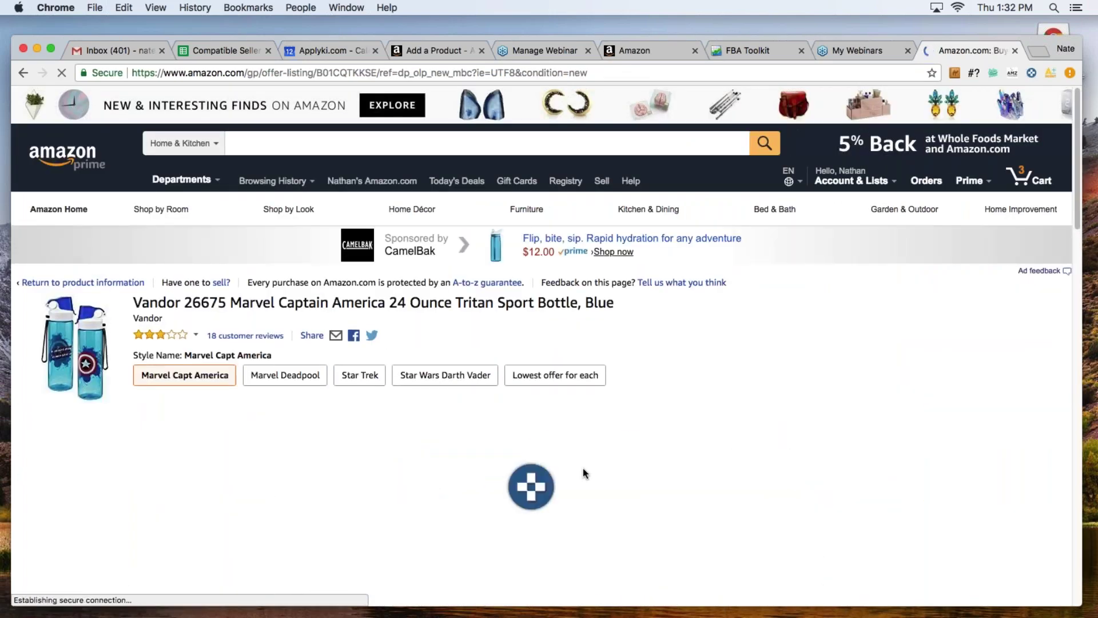
scroll(599, 469, down, 5)
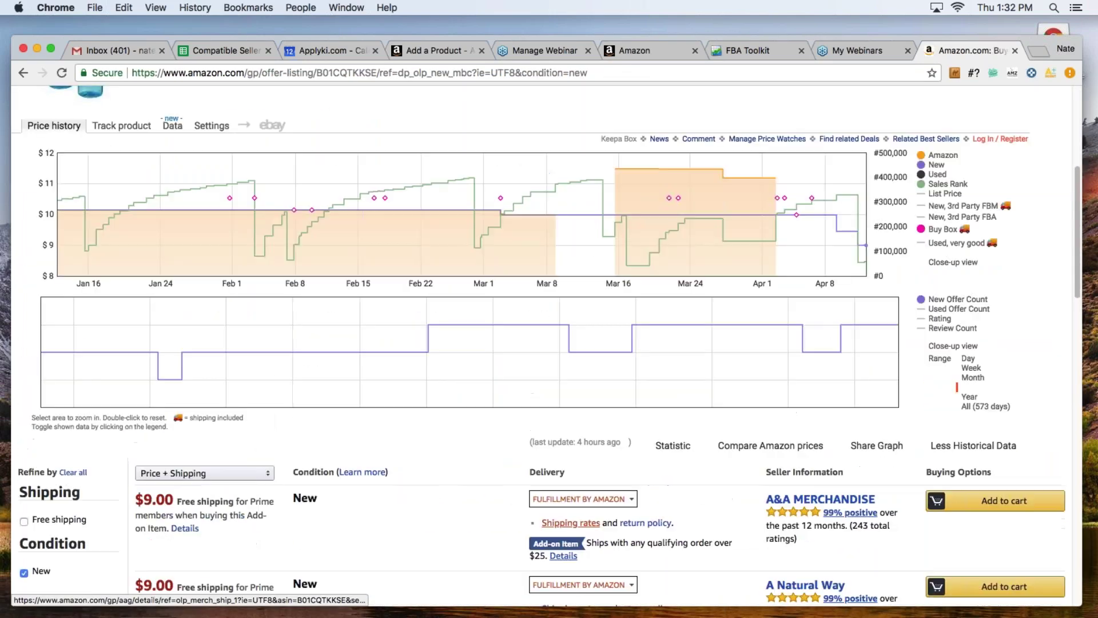
scroll(596, 472, down, 1)
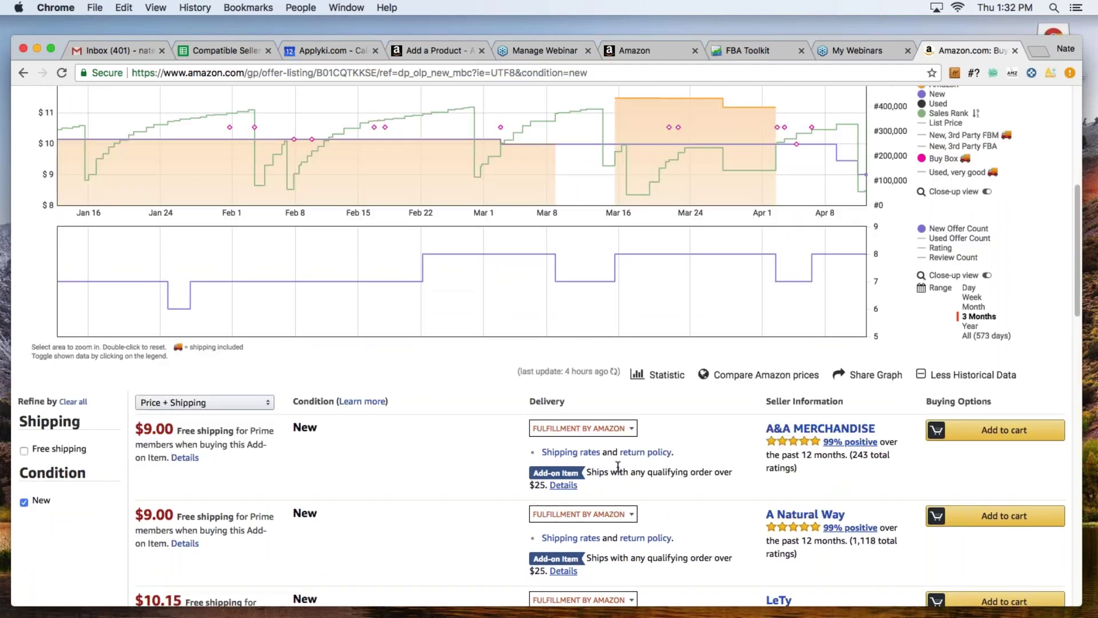
scroll(572, 485, up, 5)
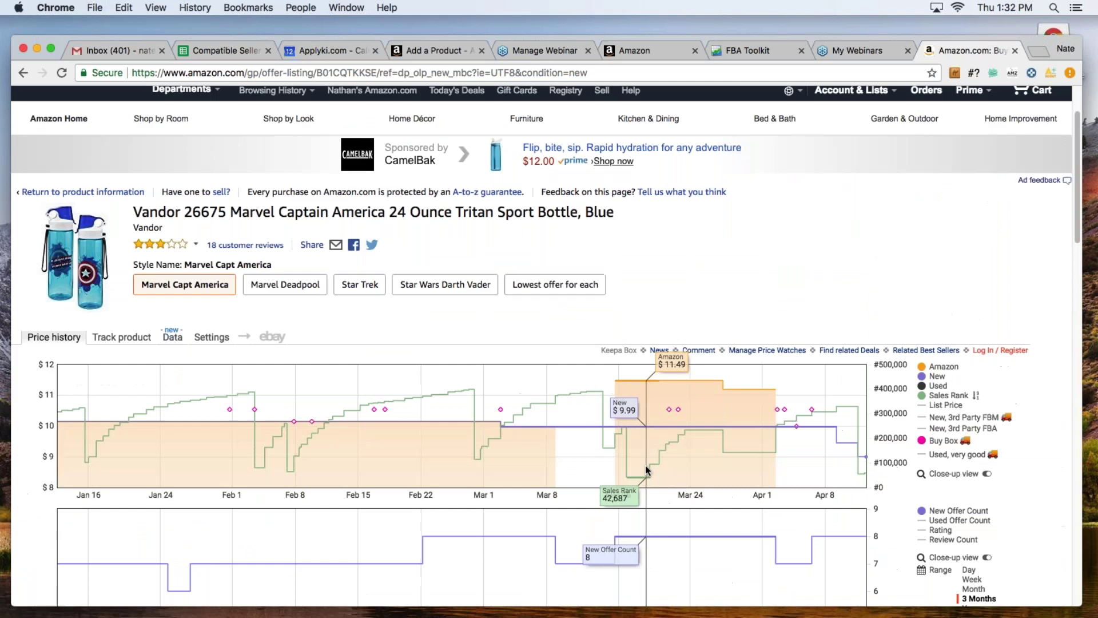
scroll(649, 465, down, 6)
scroll(635, 455, down, 3)
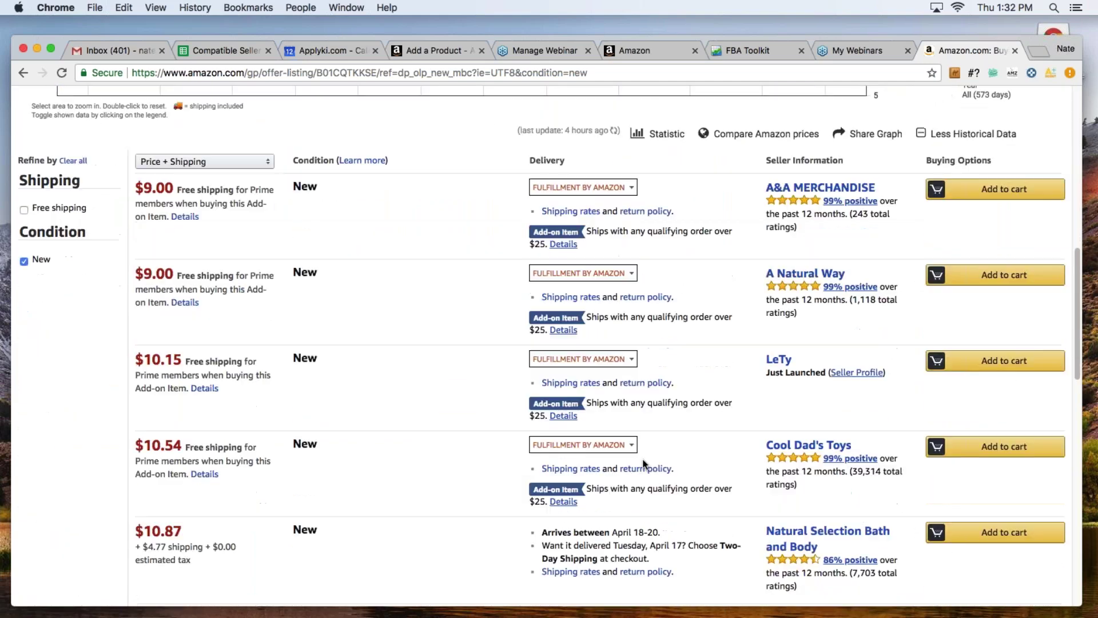
scroll(646, 452, up, 5)
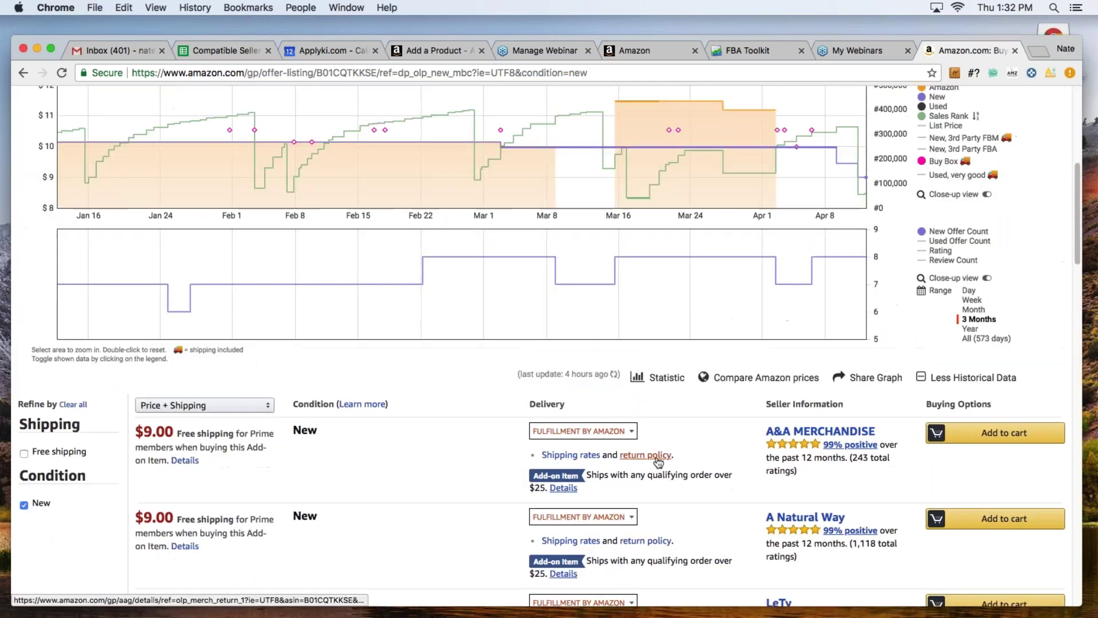
scroll(765, 447, up, 1)
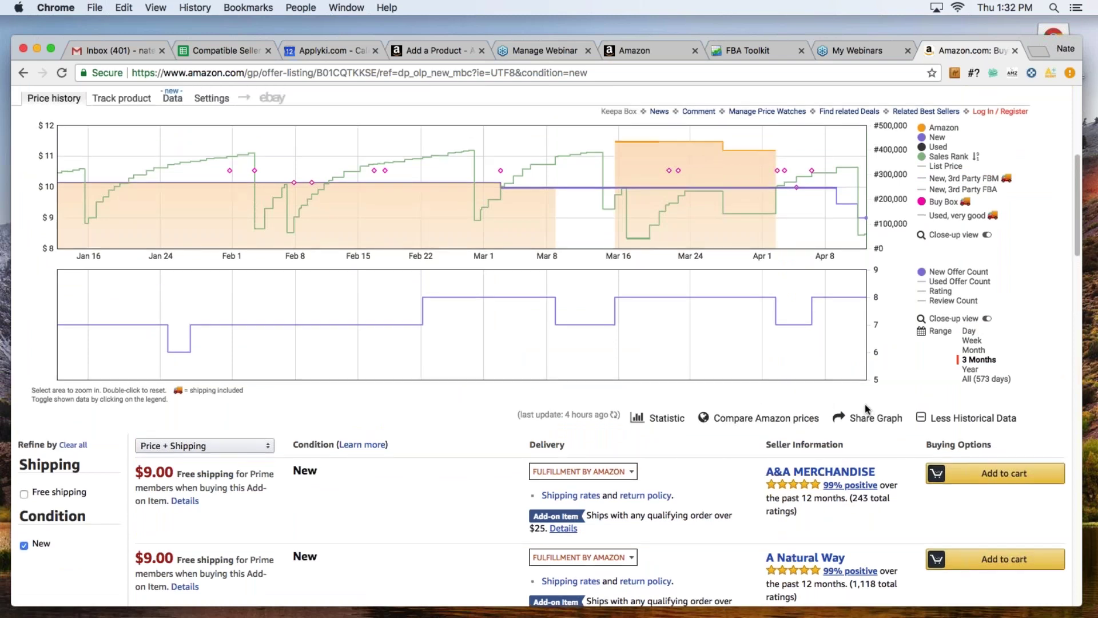
Step: Try to run the FBA Calculator on the bottle's offers page while reviewing the sellers' offers
click(1050, 74)
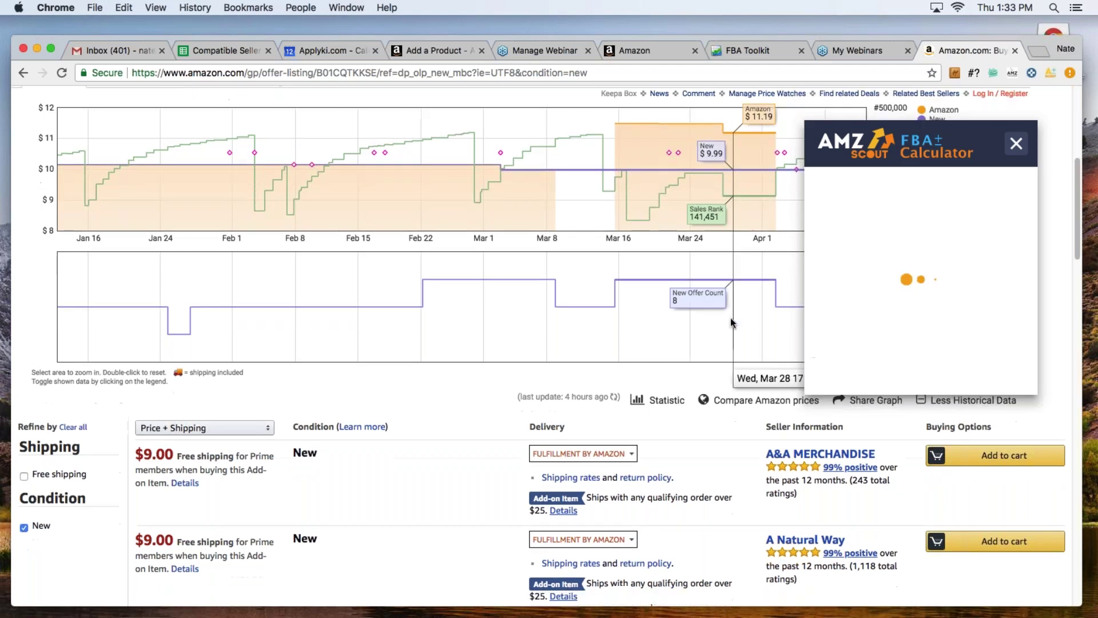
scroll(724, 315, down, 6)
scroll(723, 314, up, 2)
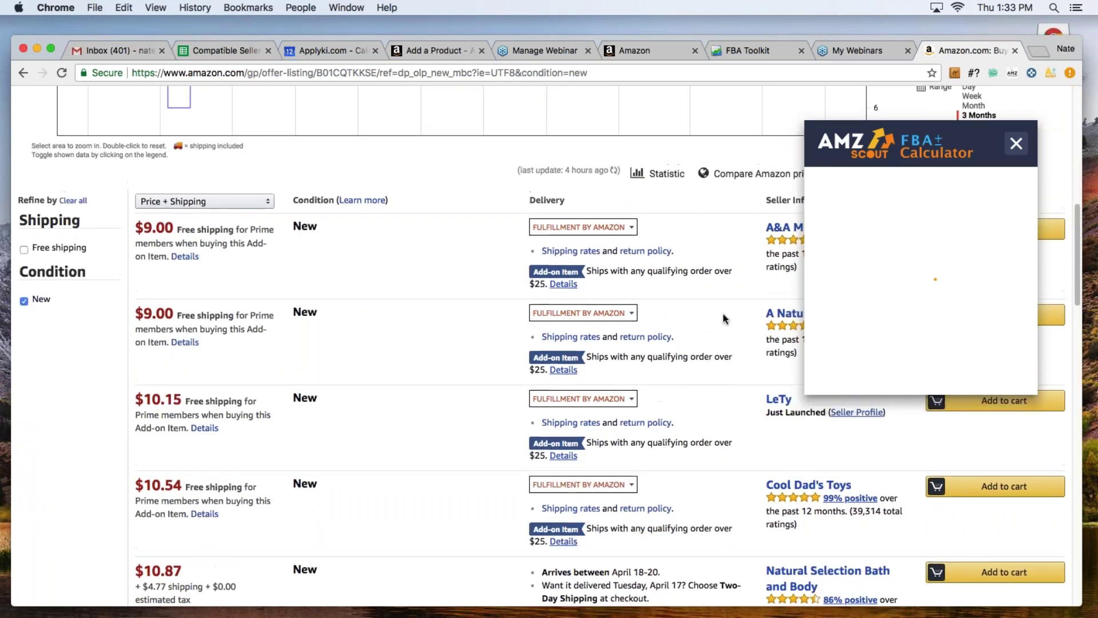
scroll(723, 313, up, 2)
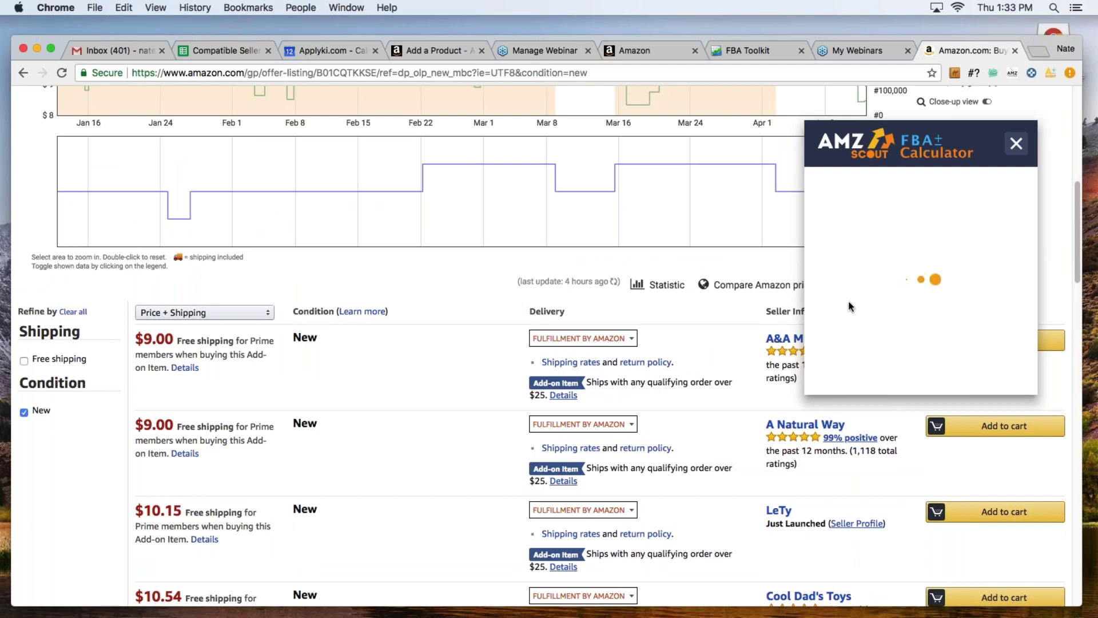
scroll(723, 327, up, 3)
scroll(723, 328, up, 10)
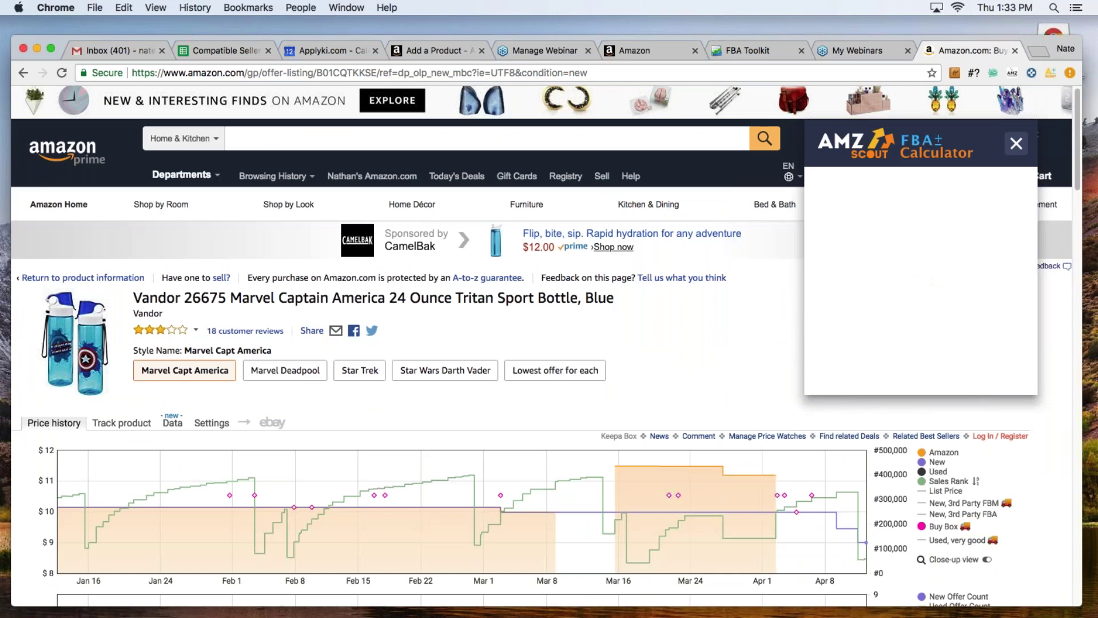
Step: Return to the bottle's product page and run the FBA Calculator on it
click(131, 280)
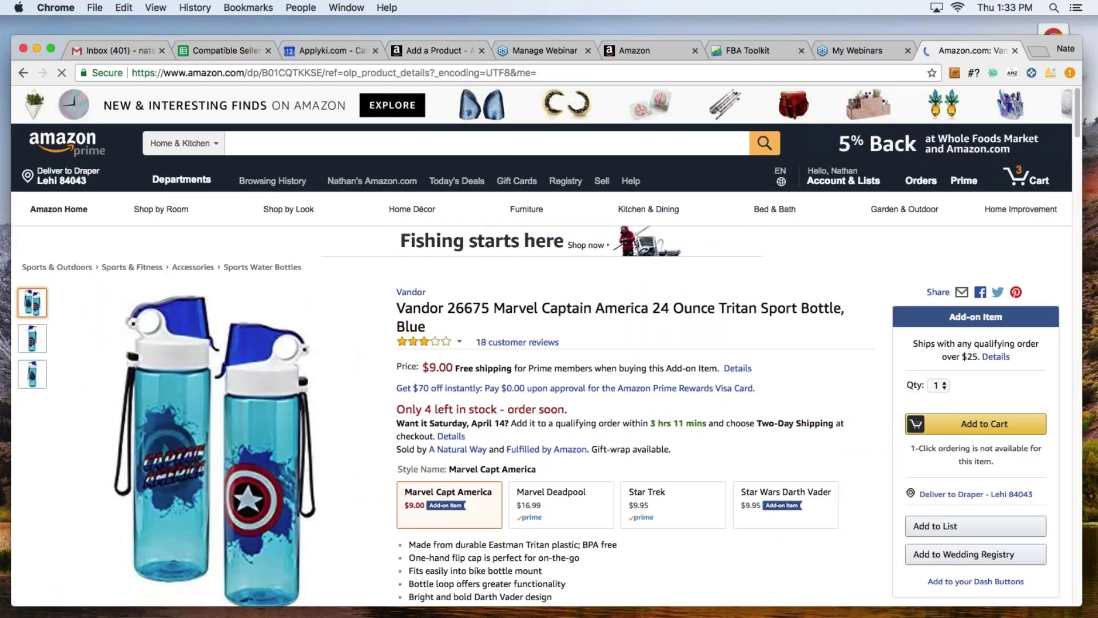
scroll(622, 340, down, 2)
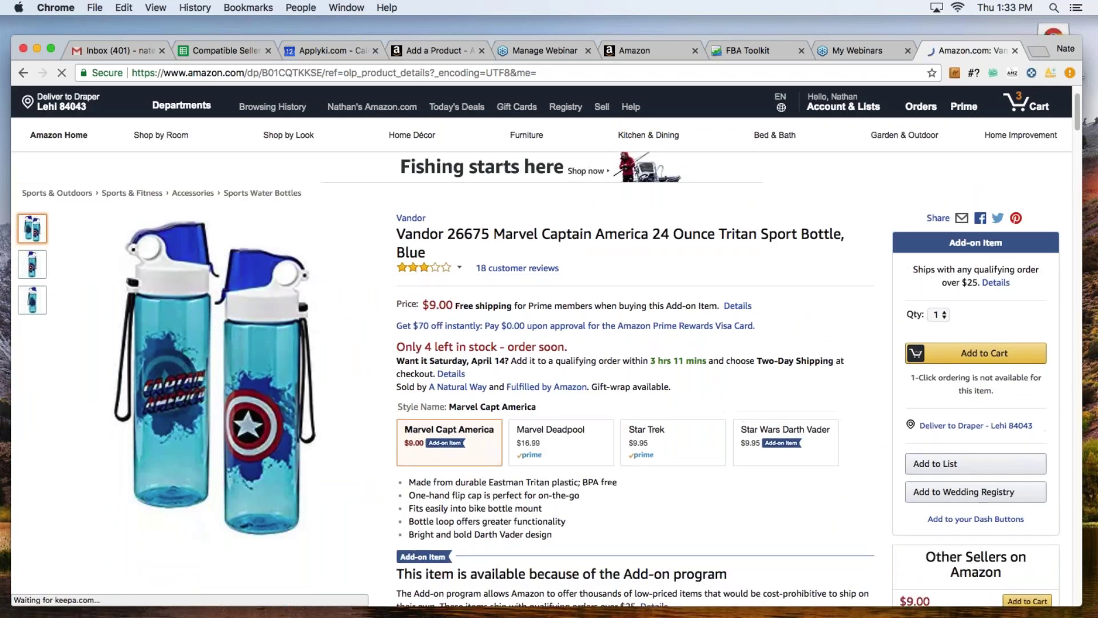
click(1051, 74)
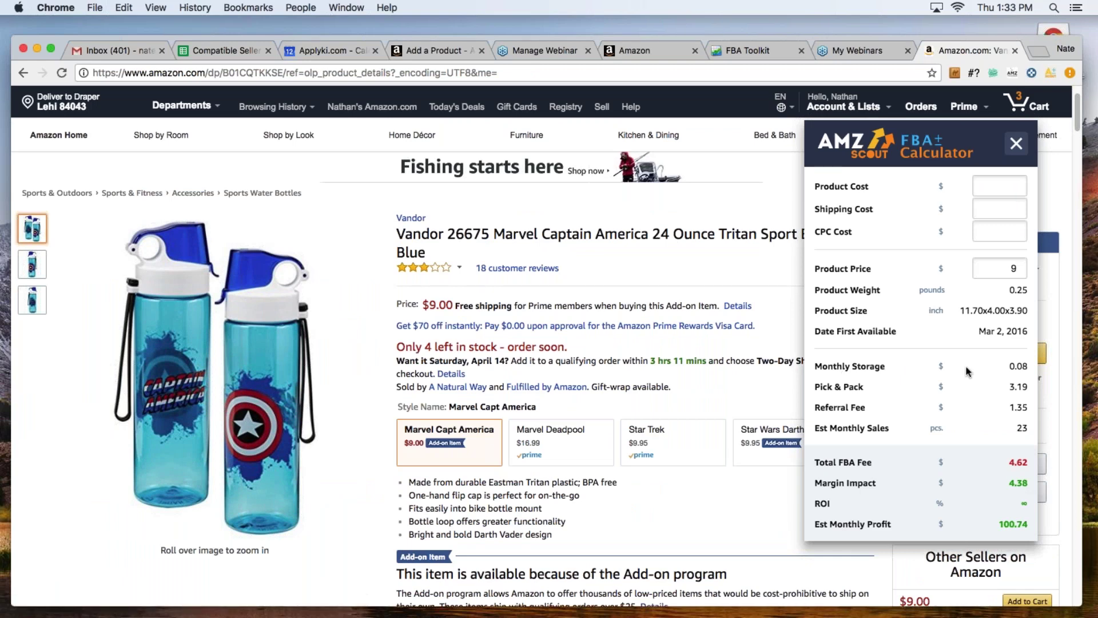
Step: Examine the calculator's Monthly Storage, Pick & Pack, Referral Fee and Est Monthly Sales lines for the bottle
drag(815, 366, 1028, 429)
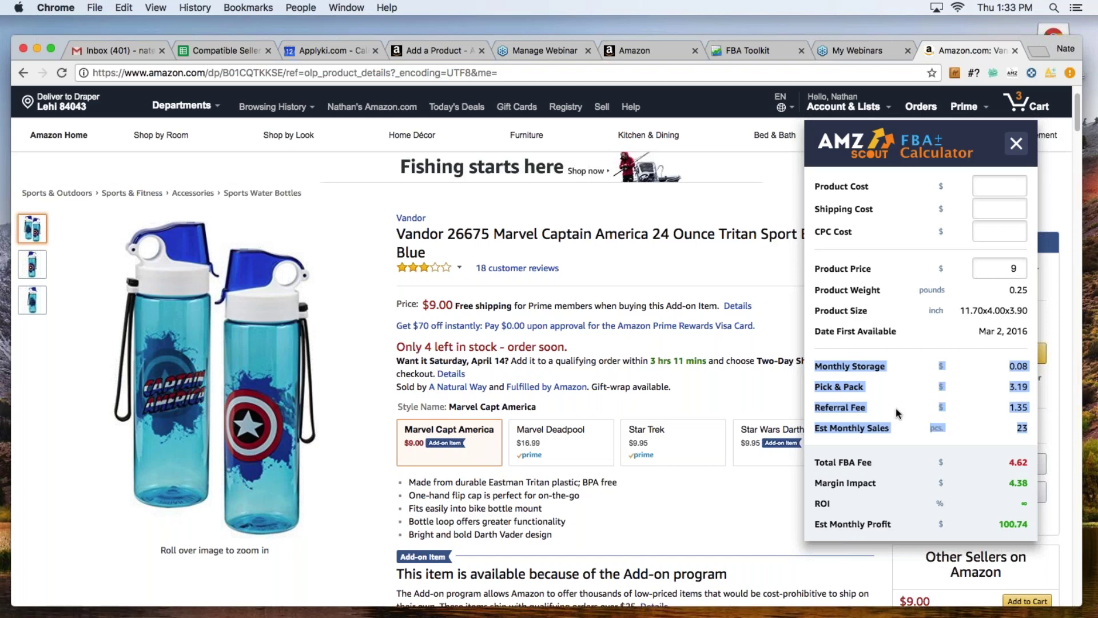
click(829, 409)
drag(814, 366, 1027, 367)
drag(814, 386, 1026, 389)
drag(905, 396, 1029, 375)
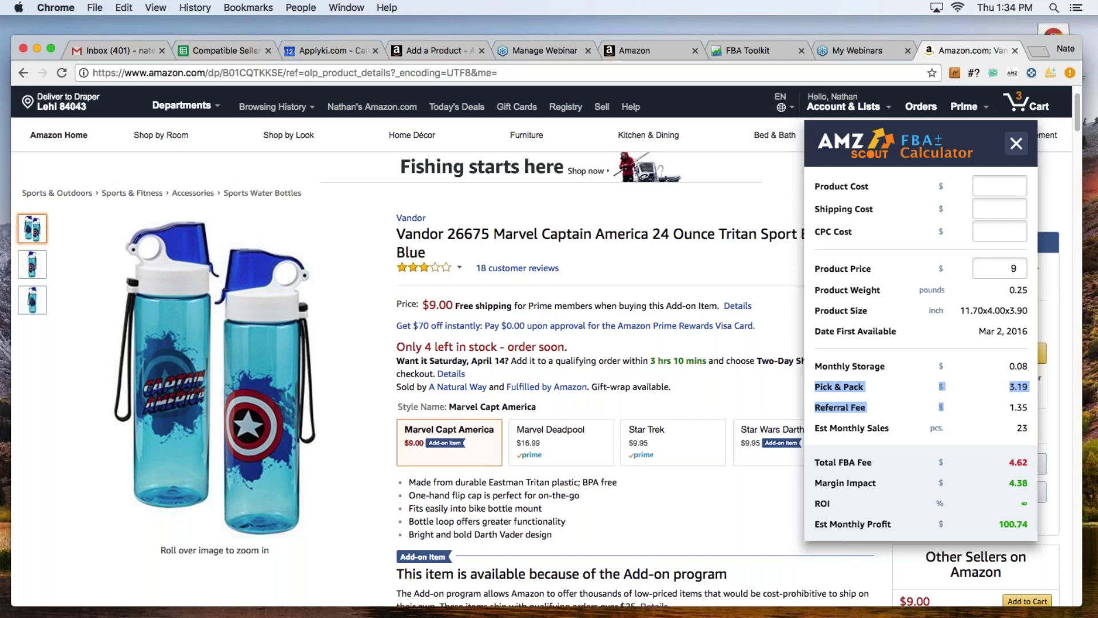
scroll(924, 362, down, 5)
scroll(849, 373, up, 3)
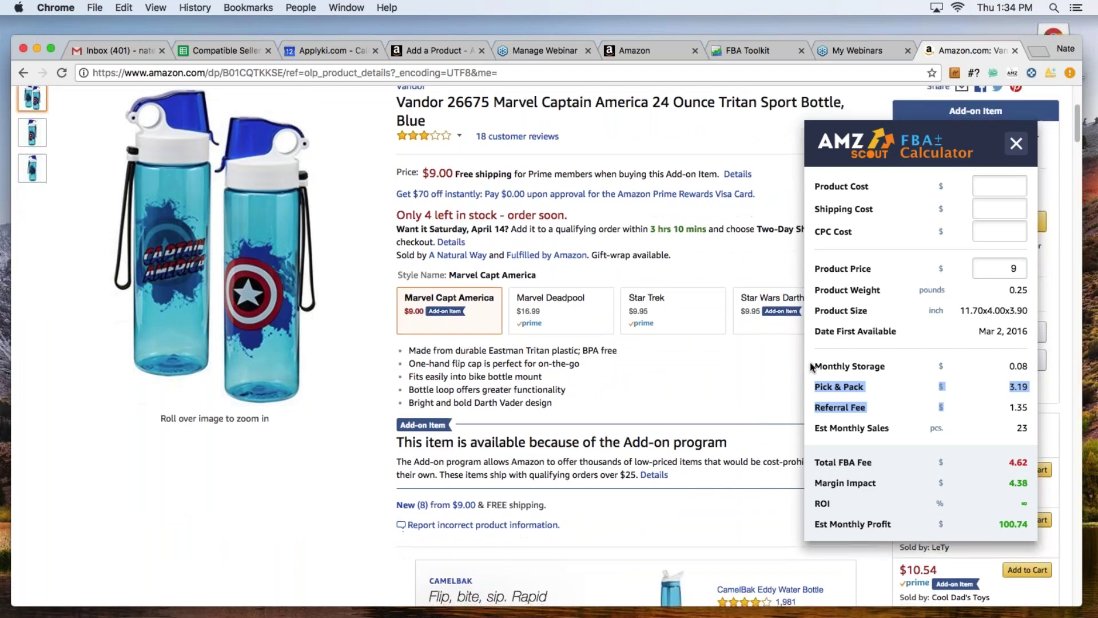
scroll(852, 359, up, 2)
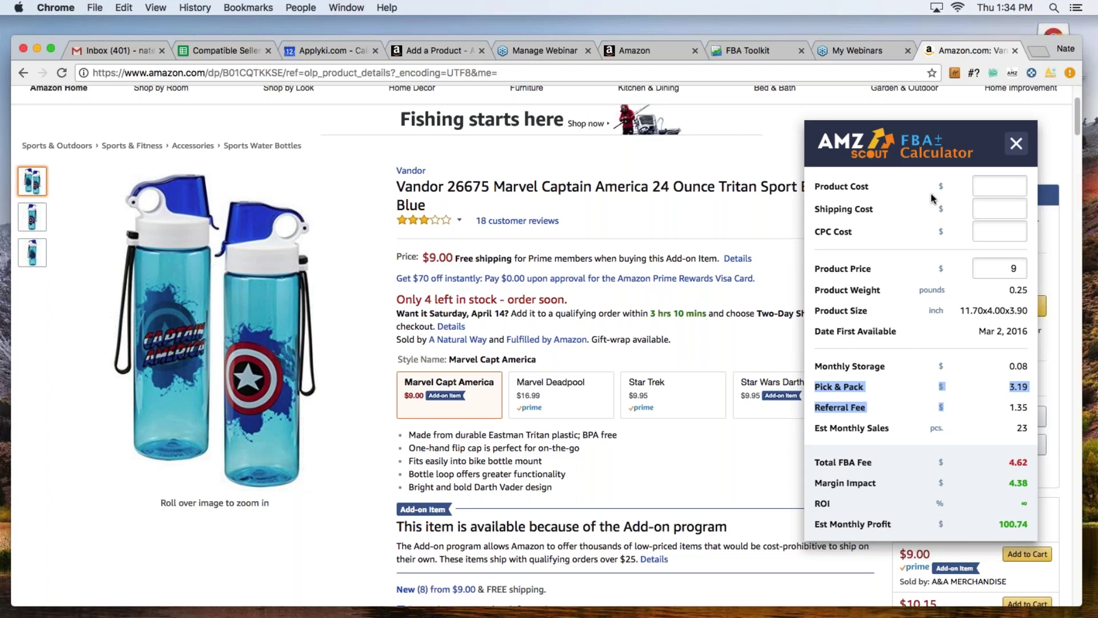
drag(821, 366, 925, 365)
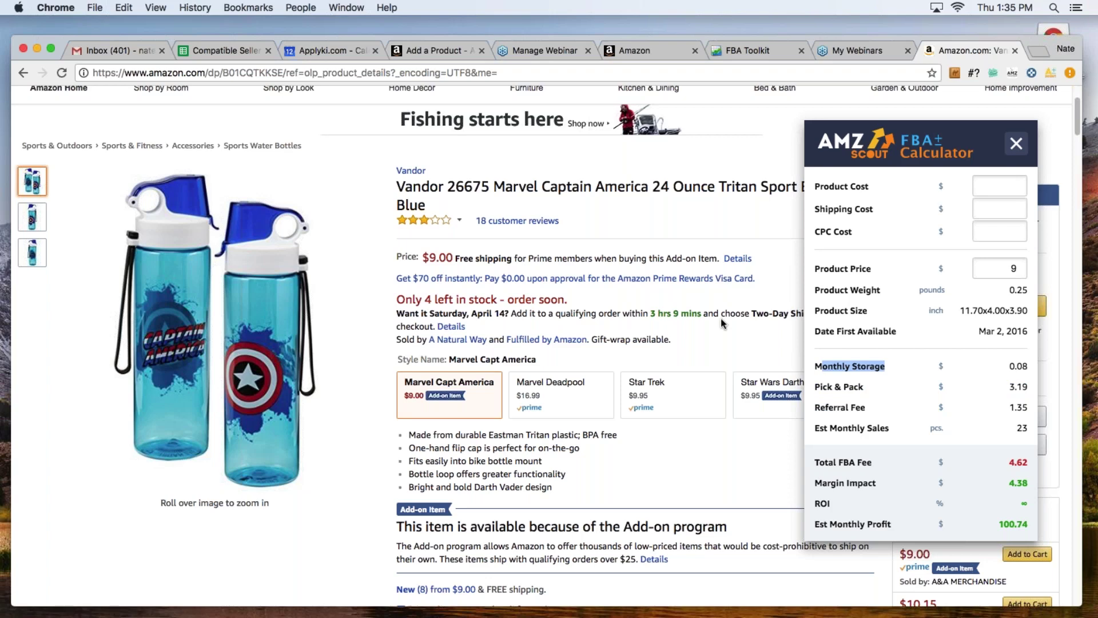
Step: Leave the bottle listing and go to the Amazon home page
scroll(722, 320, down, 3)
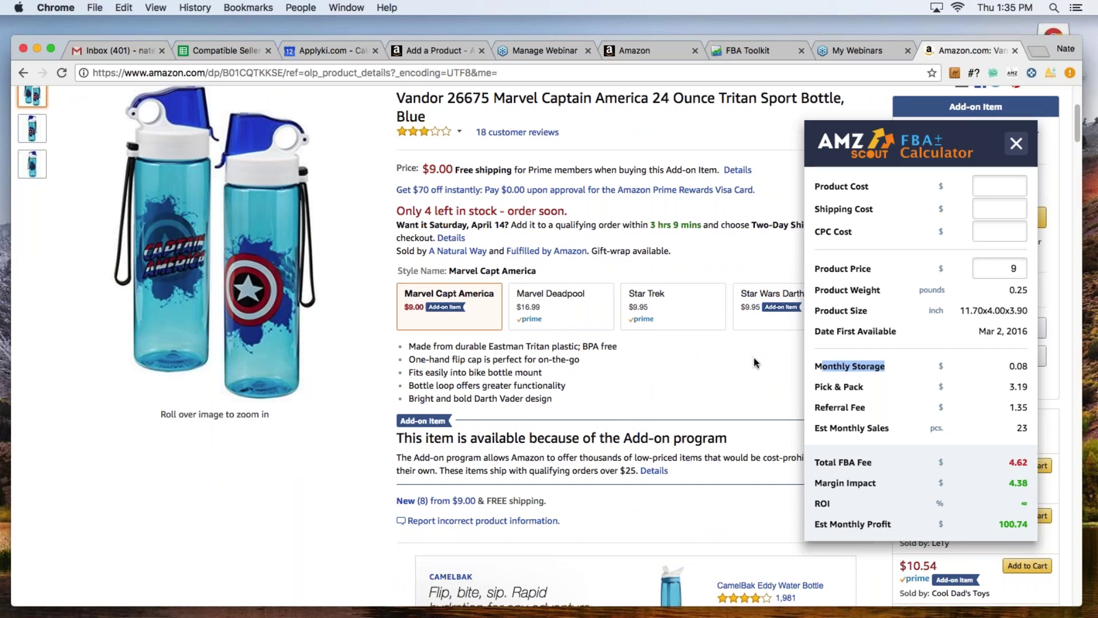
scroll(675, 361, up, 1)
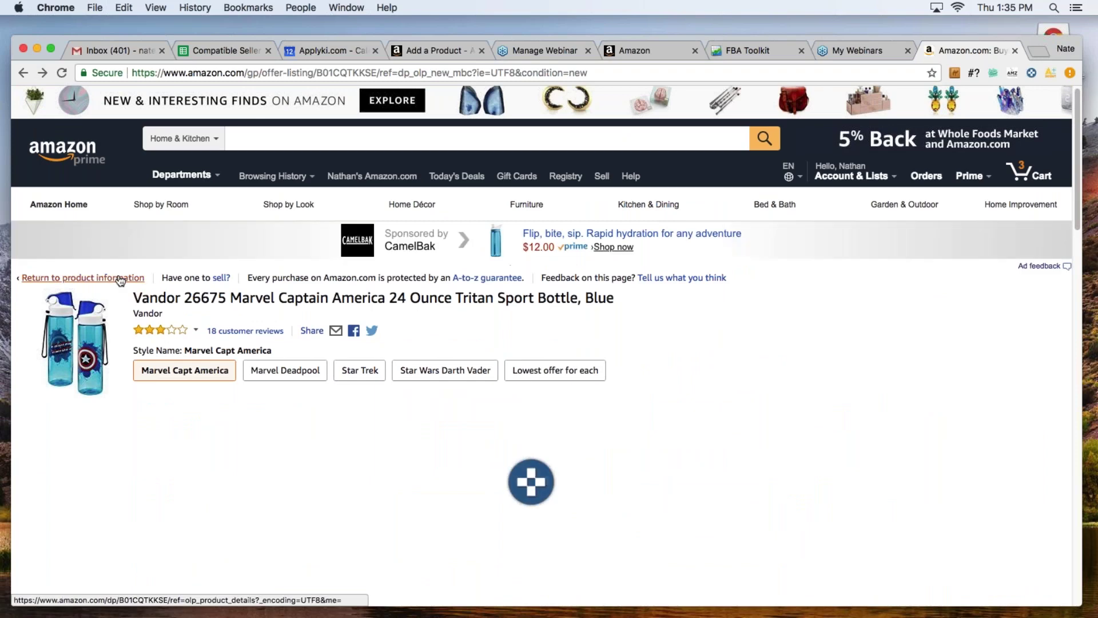
click(120, 277)
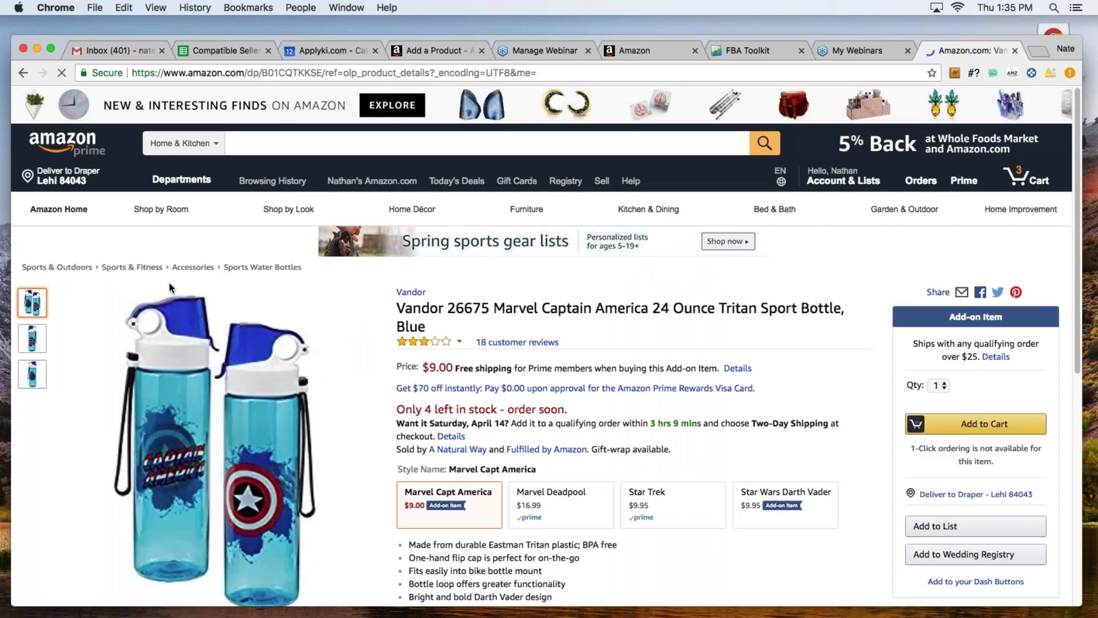
click(99, 149)
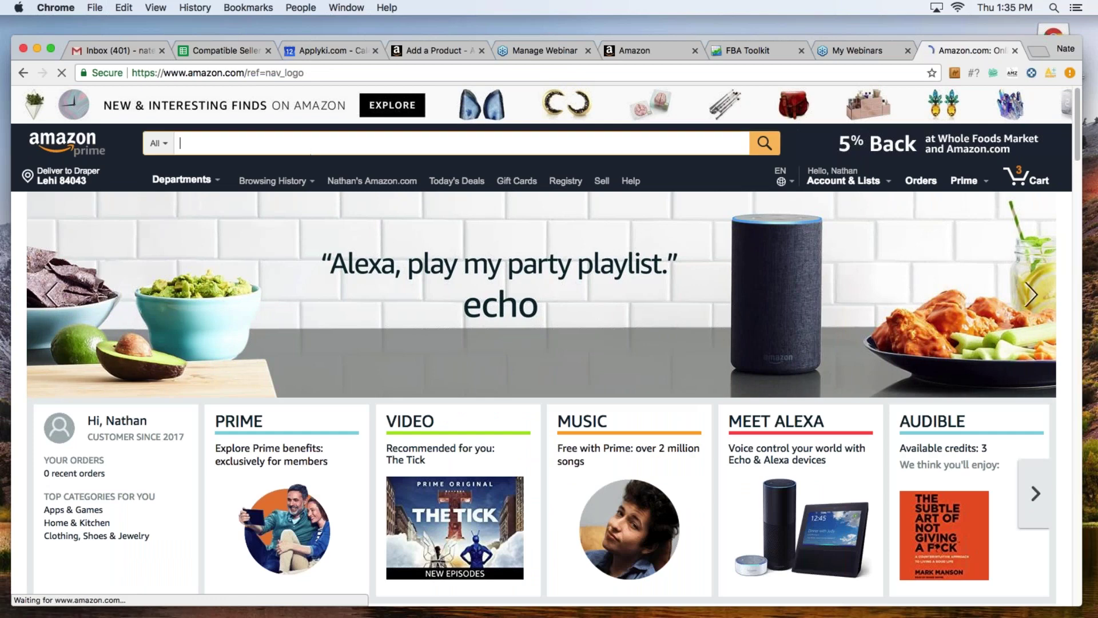
Step: Browse the recommended deals on the home page and open the $29.99 cordless drill's listing
scroll(535, 378, down, 5)
scroll(458, 343, down, 3)
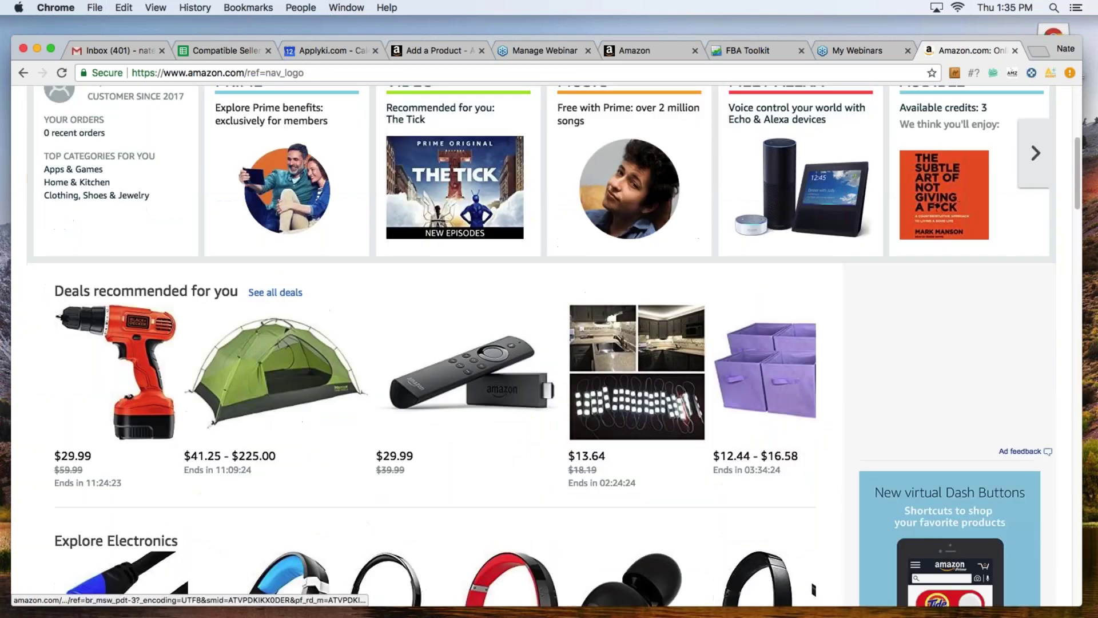
scroll(555, 403, down, 3)
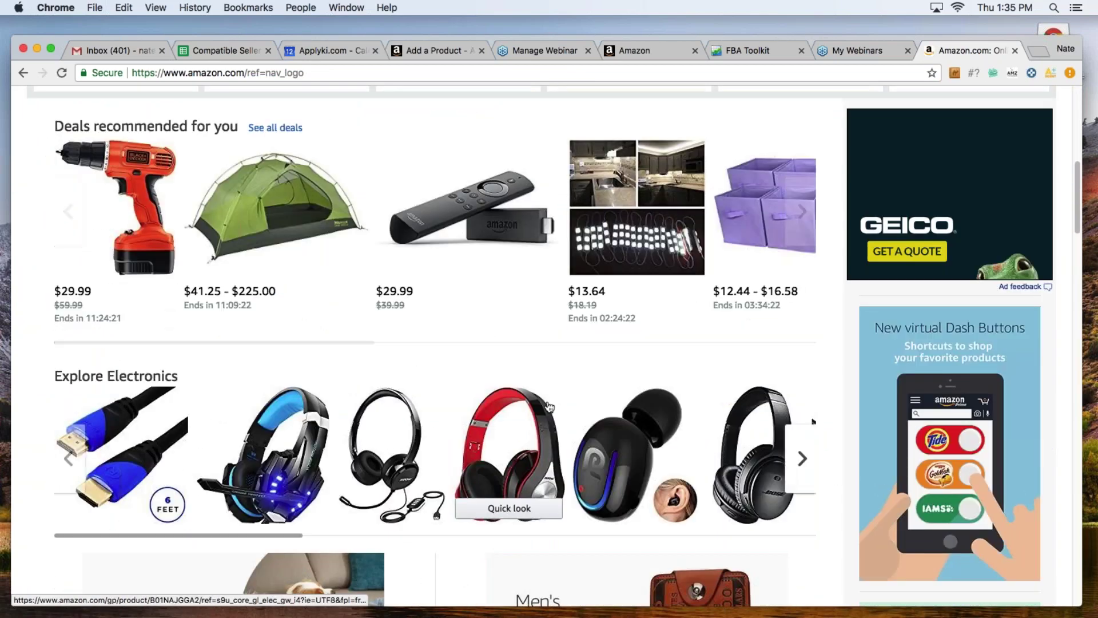
scroll(499, 344, down, 1)
click(137, 214)
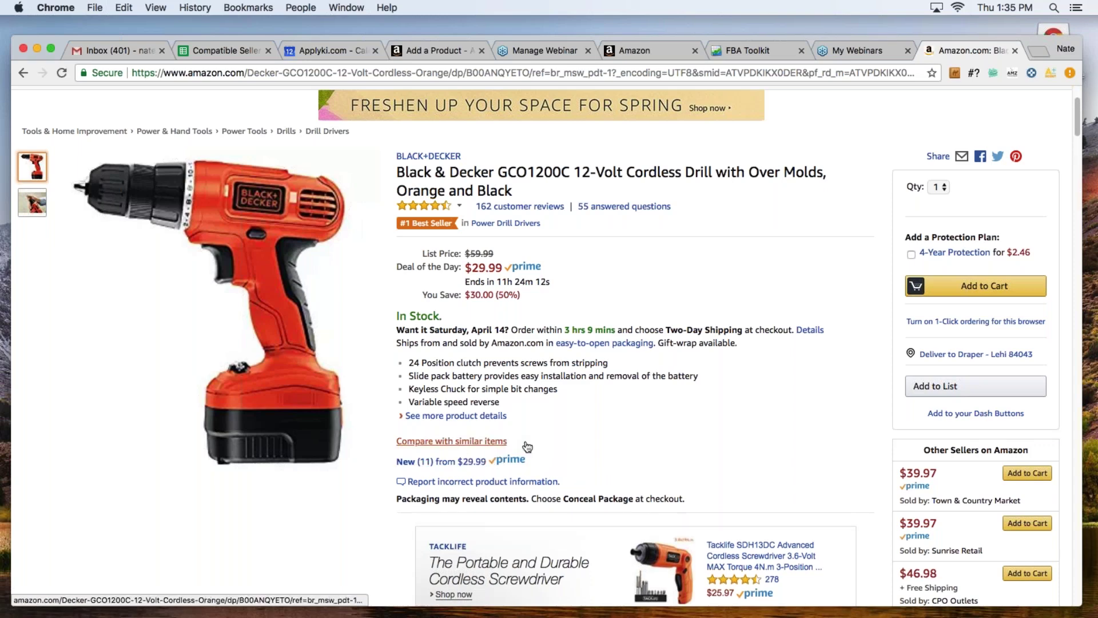
Step: Look over the cordless drill's listing and go back to the Amazon home page
click(525, 442)
scroll(493, 438, up, 15)
scroll(496, 438, up, 10)
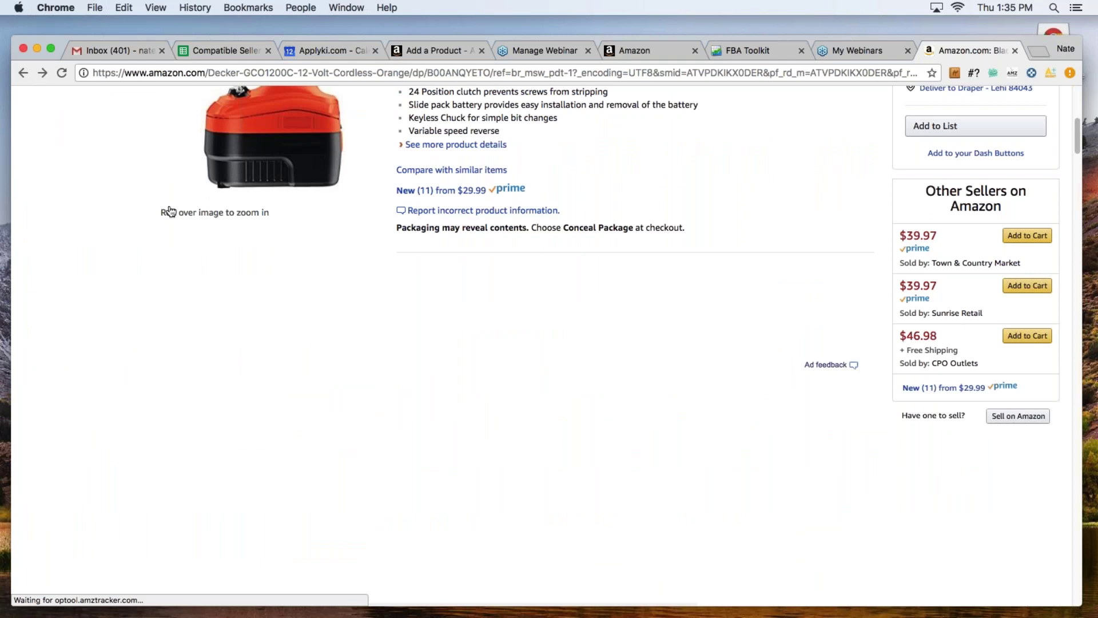
scroll(170, 211, up, 5)
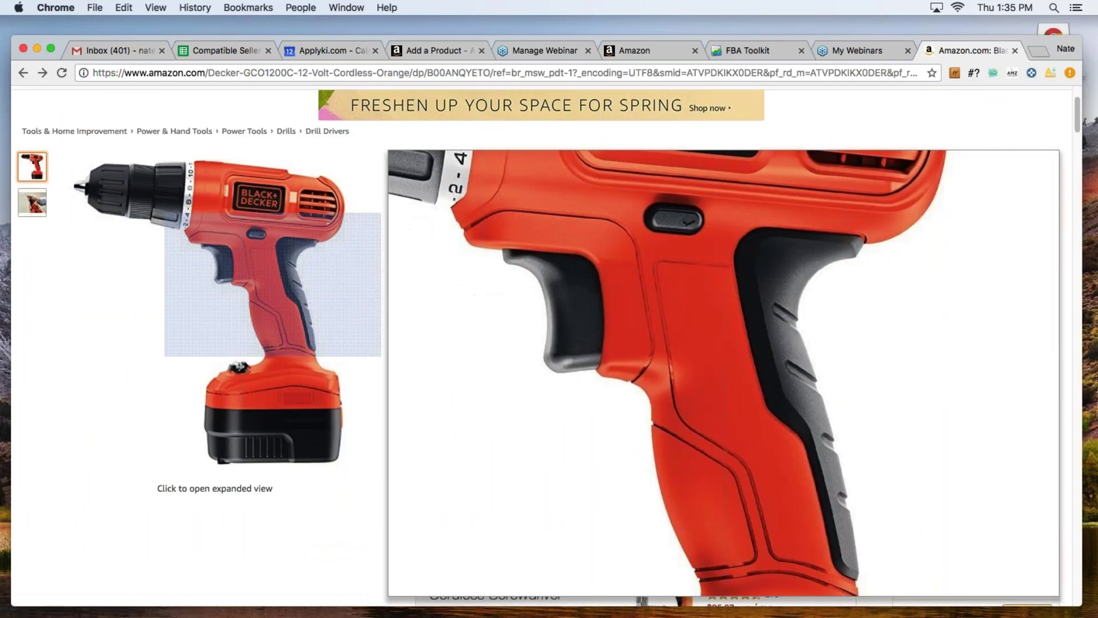
click(25, 73)
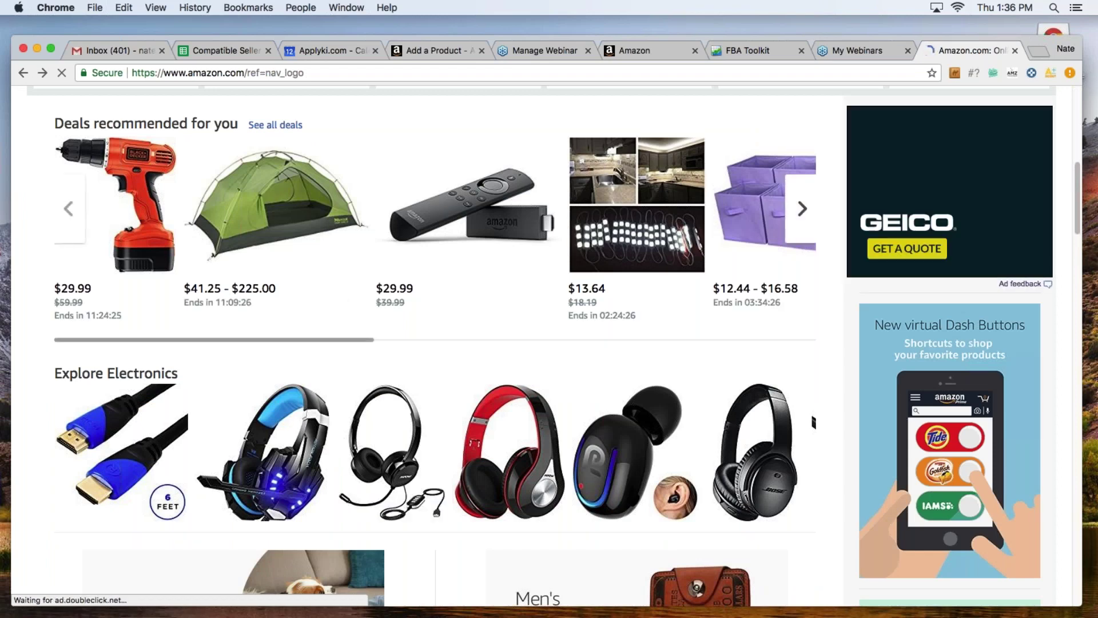
scroll(238, 231, up, 10)
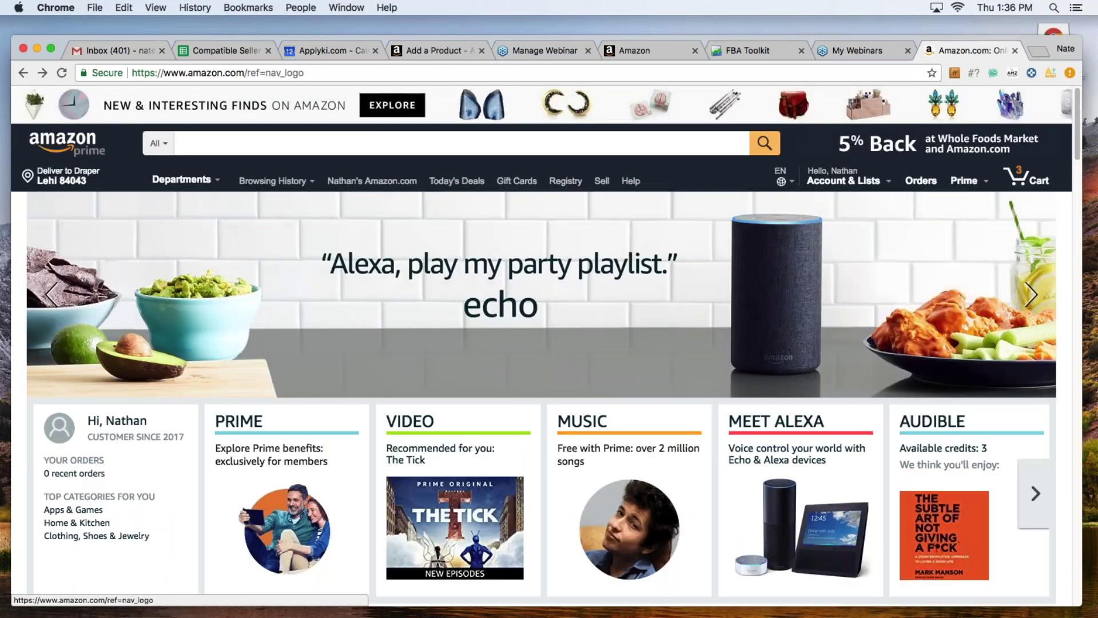
click(286, 146)
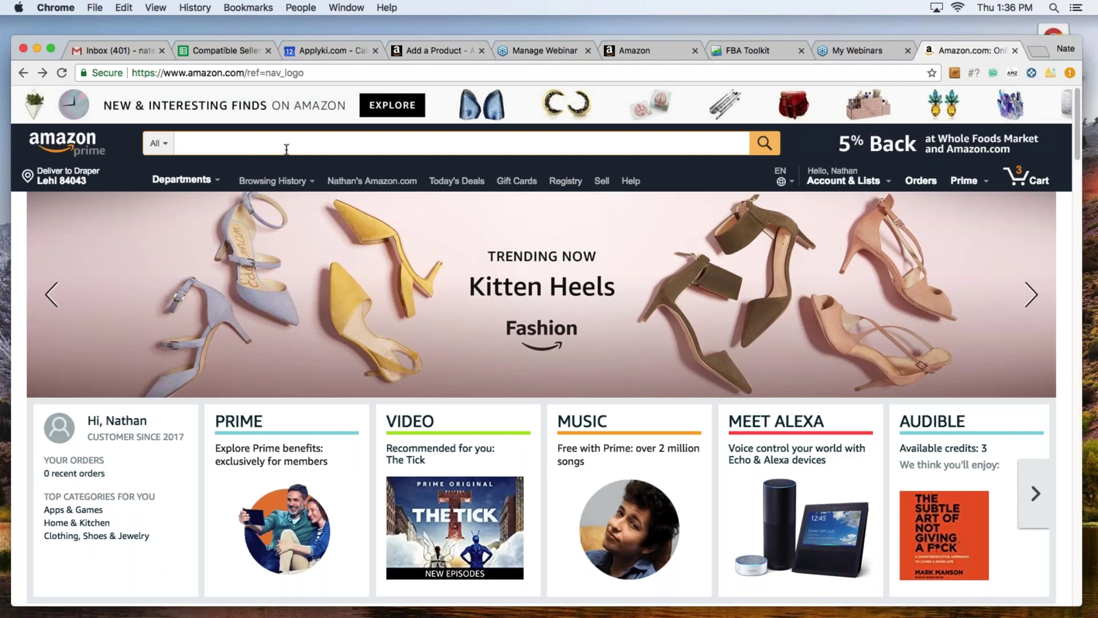
text(ama)
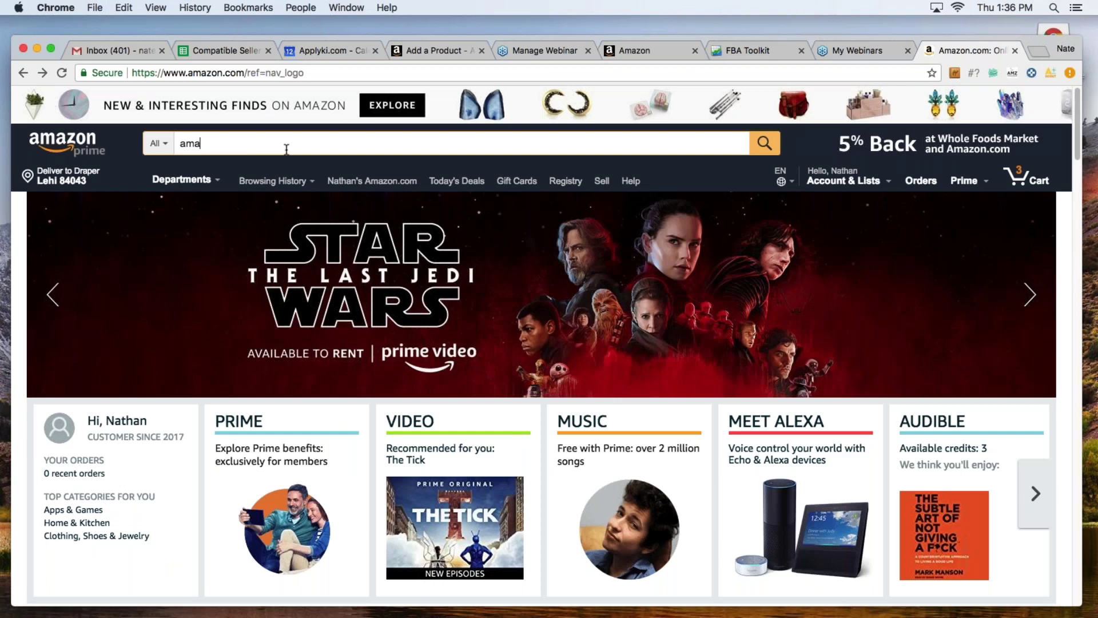
text(zon)
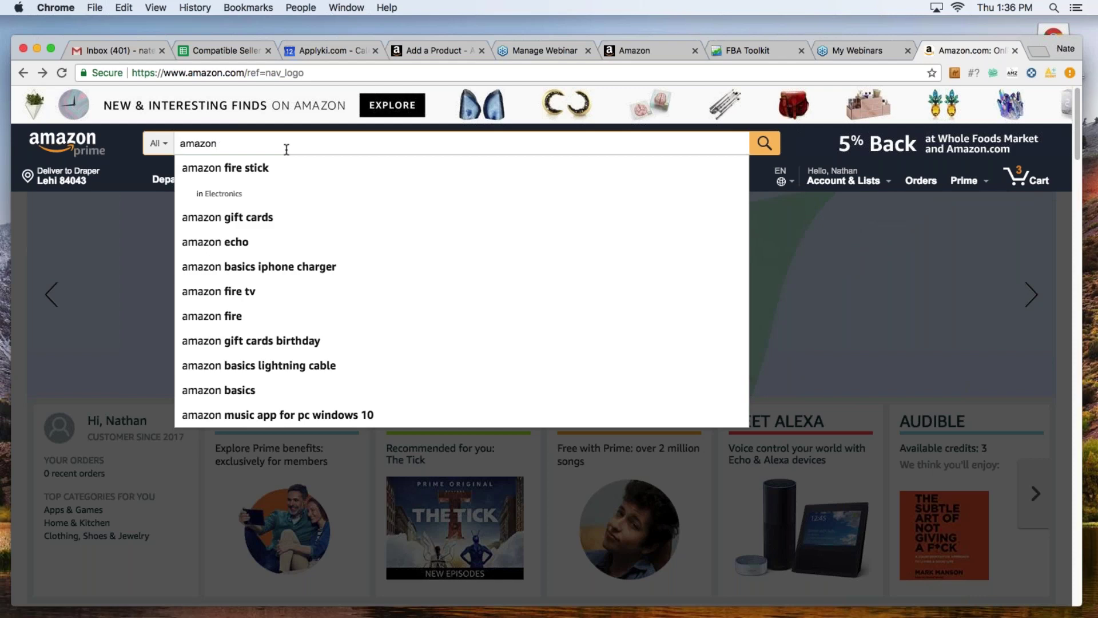
key(BackSpace)
key(BackSpace)
key(BackSpace)
key(BackSpace)
key(BackSpace)
key(BackSpace)
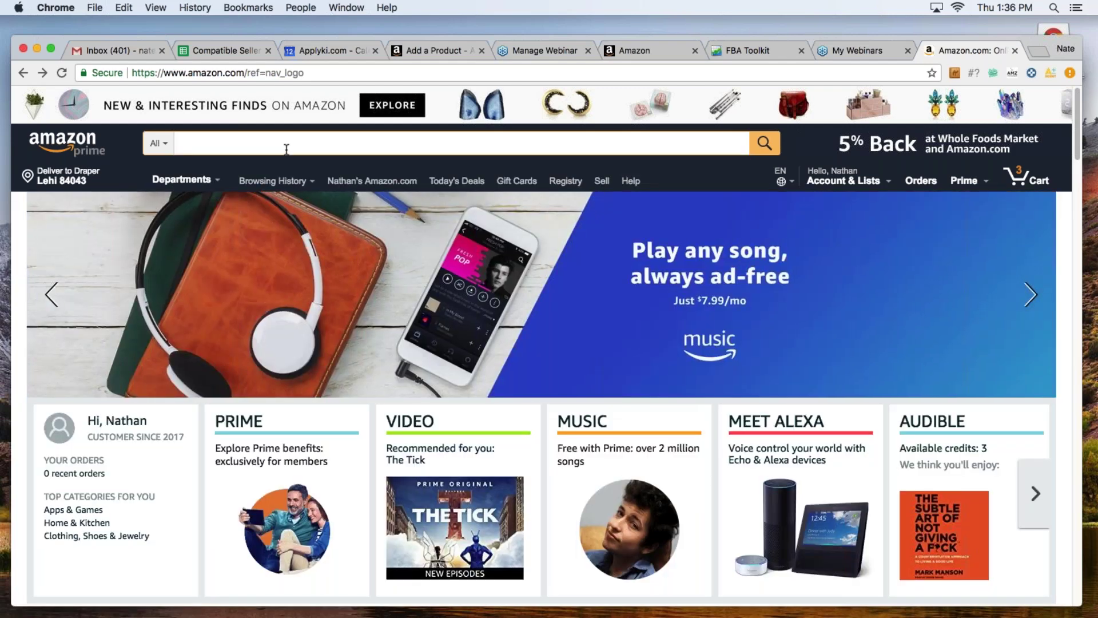
Step: Search Amazon for "used camping tents"
text(used camping)
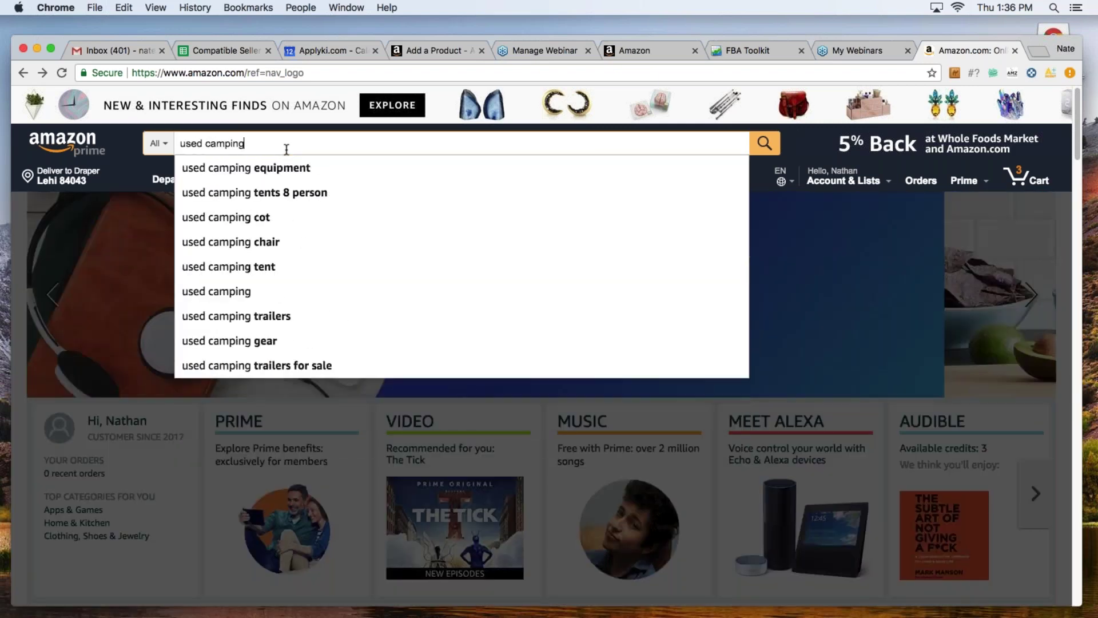
text( tents)
key(Return)
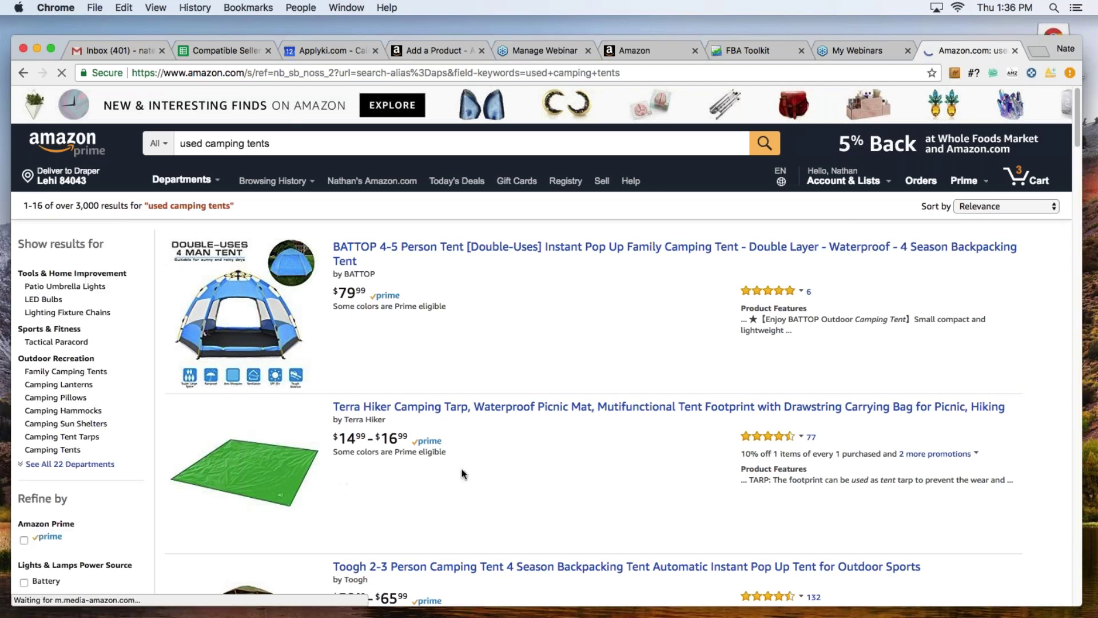
Step: Browse the search results and open the $107.77 EasyGoProducts camping tent listing for 10'x10' canopies
scroll(525, 442, down, 2)
scroll(527, 437, down, 8)
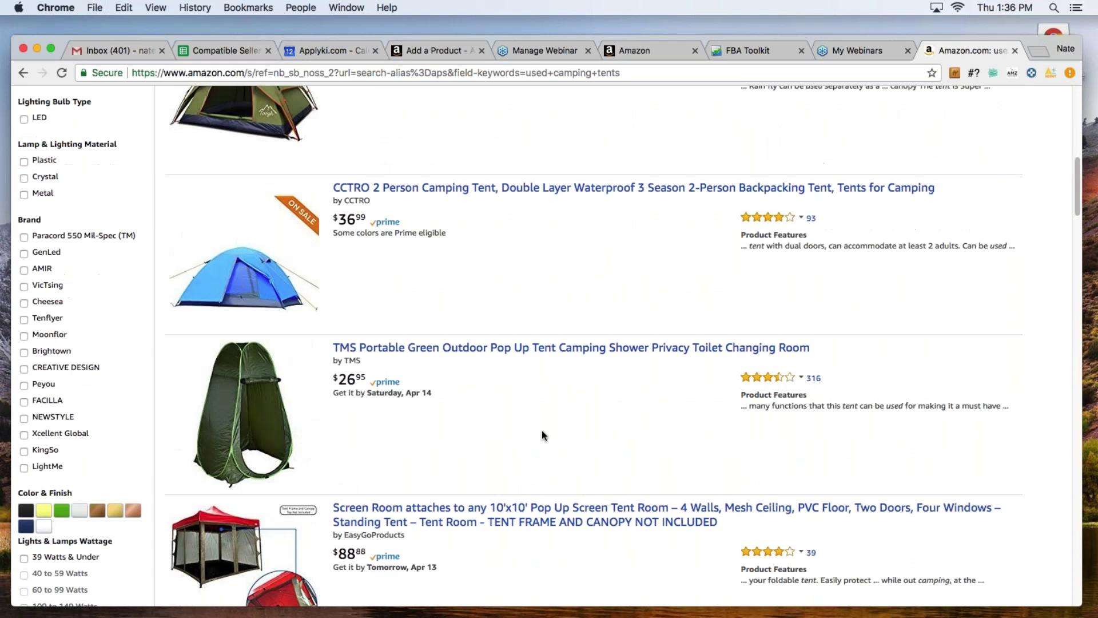
scroll(542, 435, down, 3)
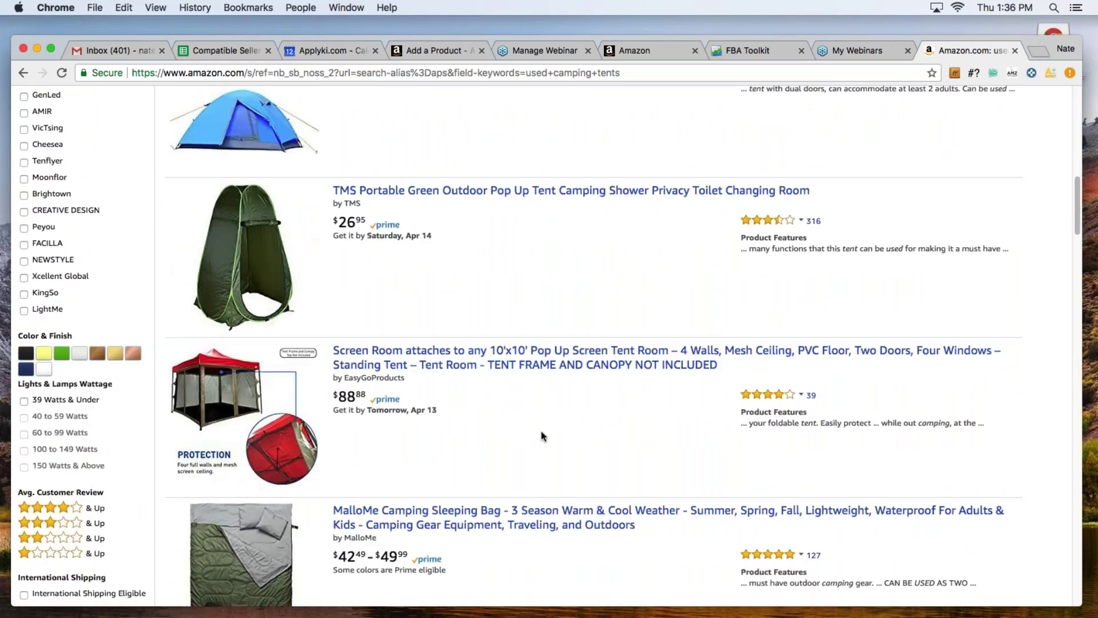
scroll(541, 431, down, 5)
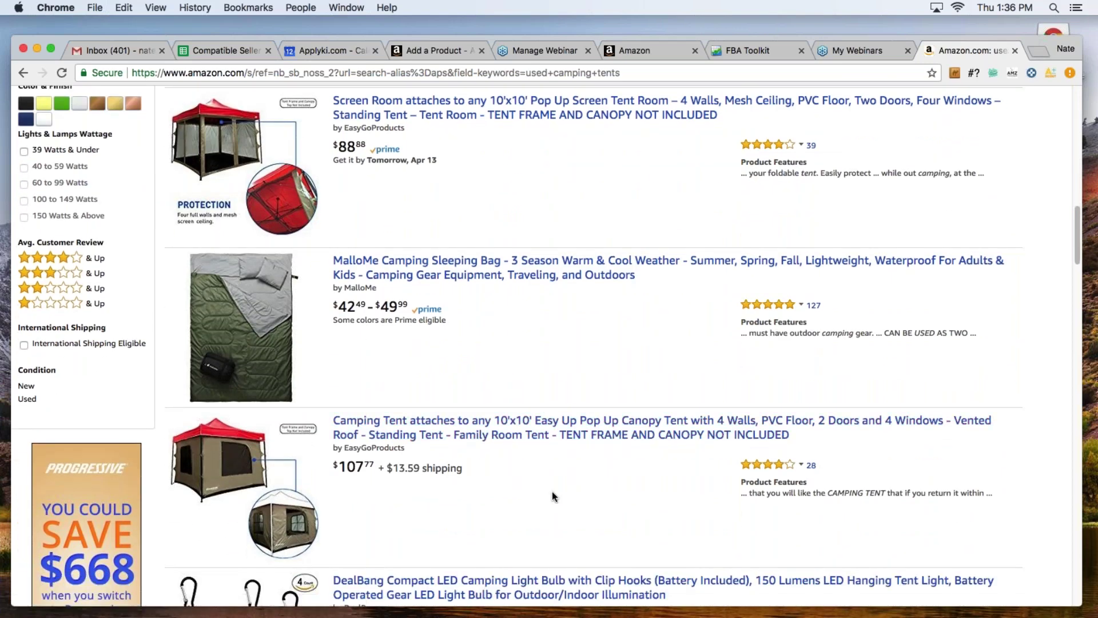
click(526, 432)
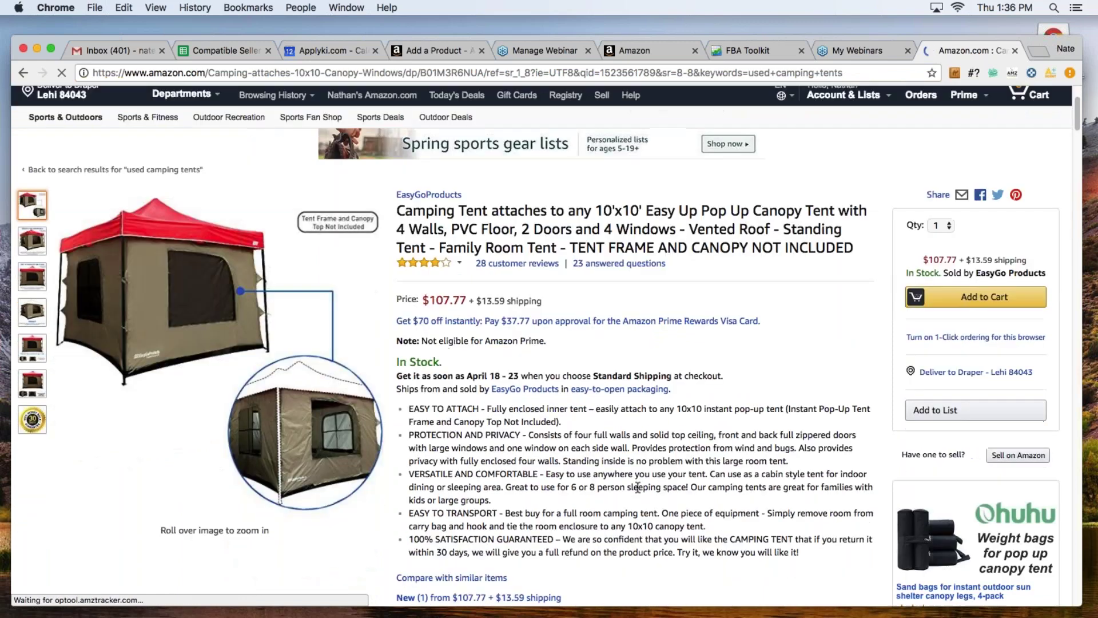
Step: Look over the canopy tent's listing and check its fees and estimated sales in the FBA Calculator
scroll(635, 489, down, 3)
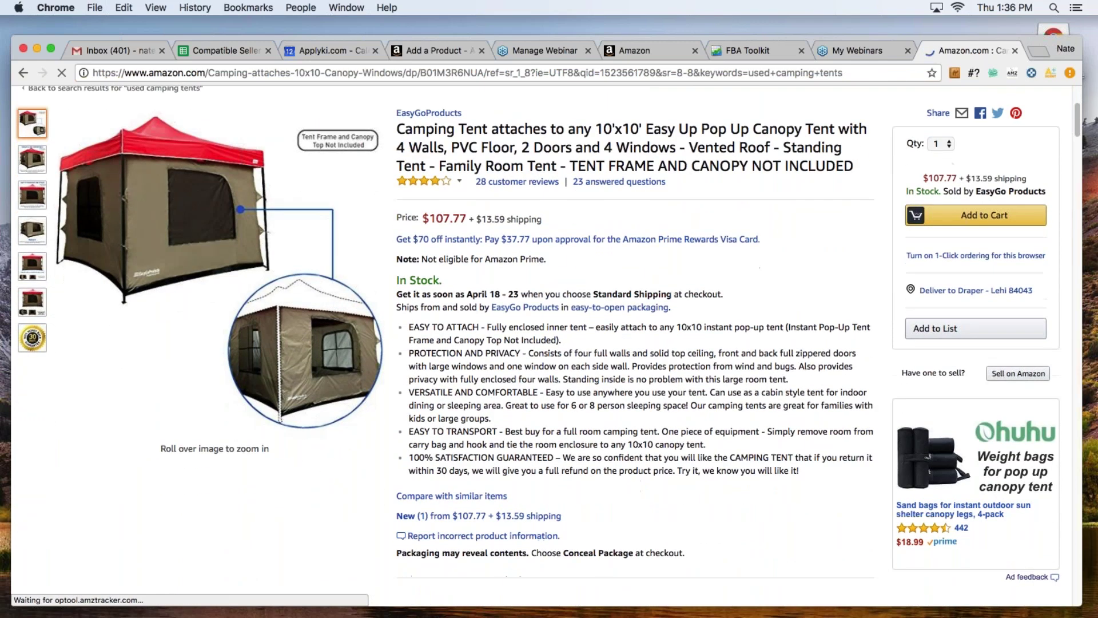
scroll(638, 486, up, 3)
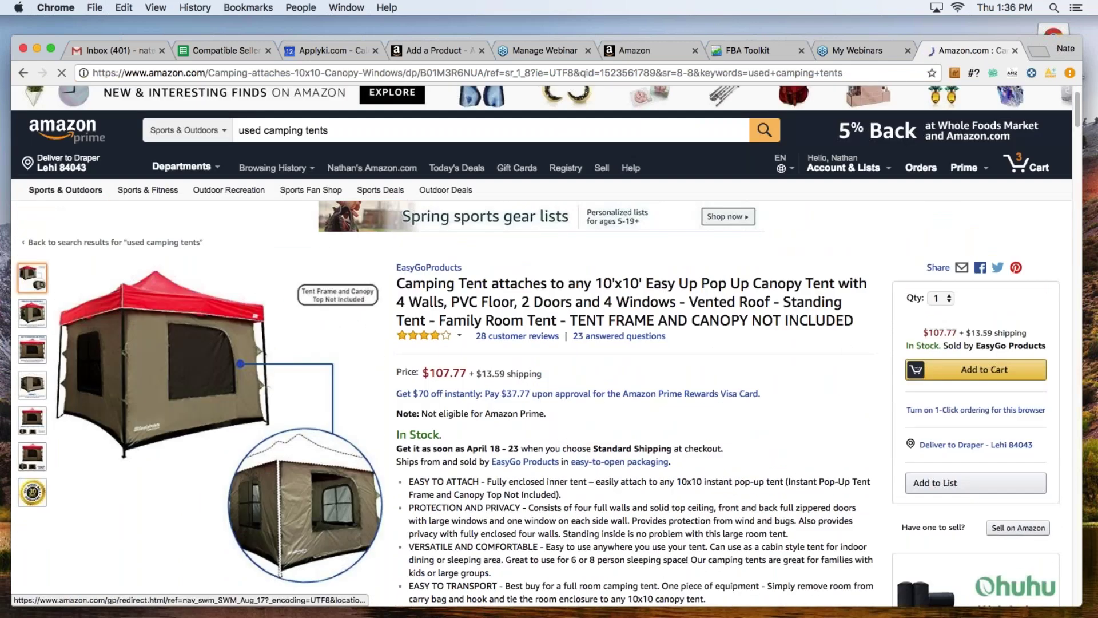
click(1050, 73)
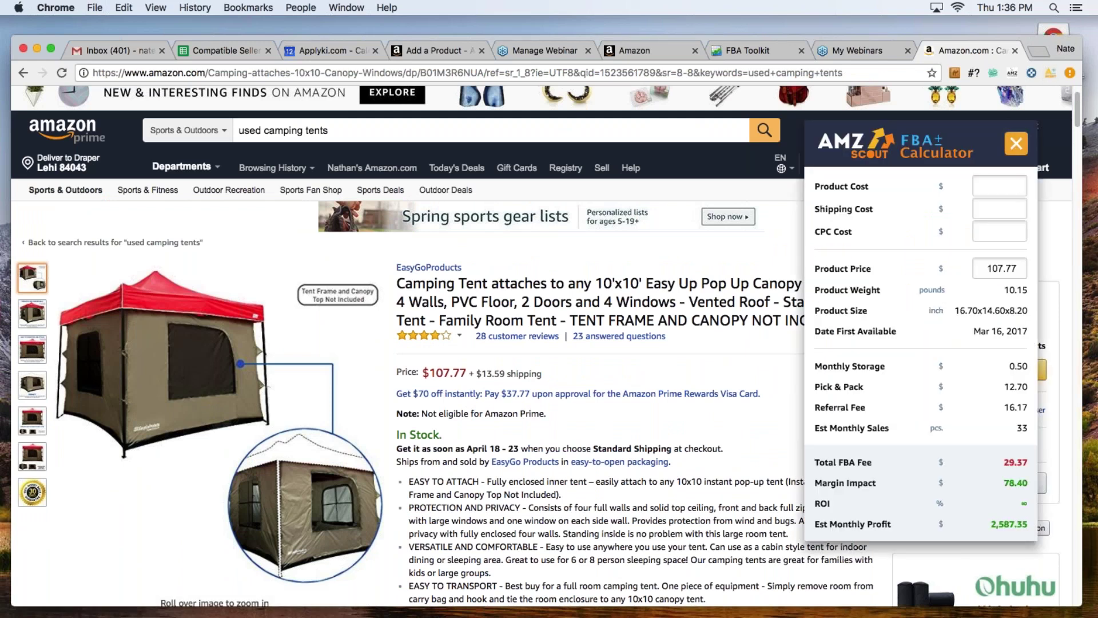
click(679, 415)
Step: Open the tent's new offers and review their price history, seller and shipping details
scroll(679, 415, down, 5)
click(679, 415)
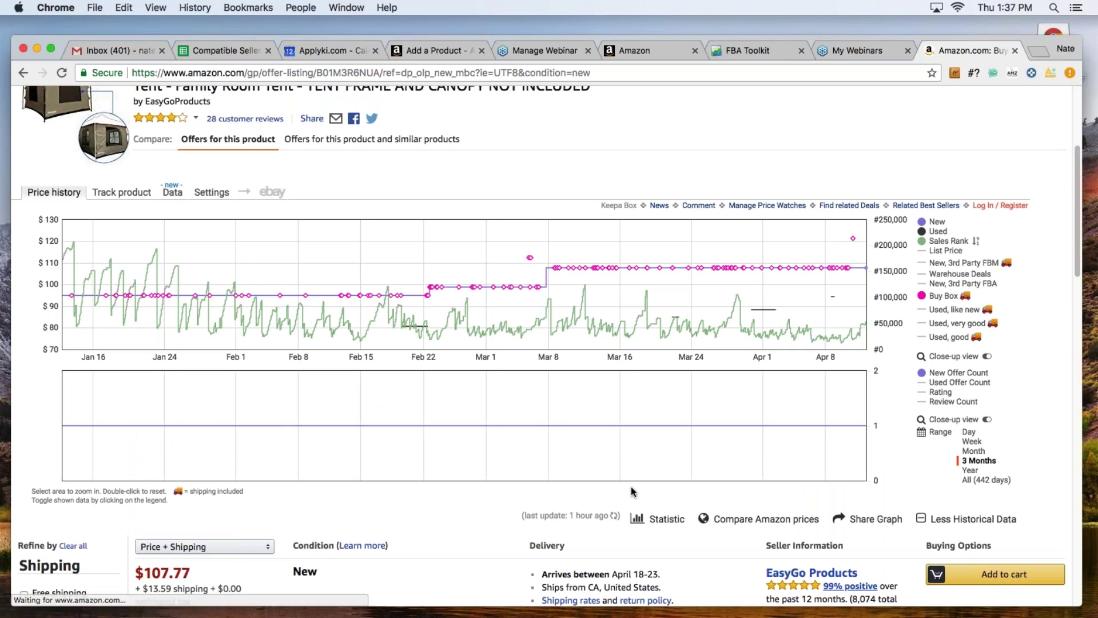
scroll(630, 487, down, 5)
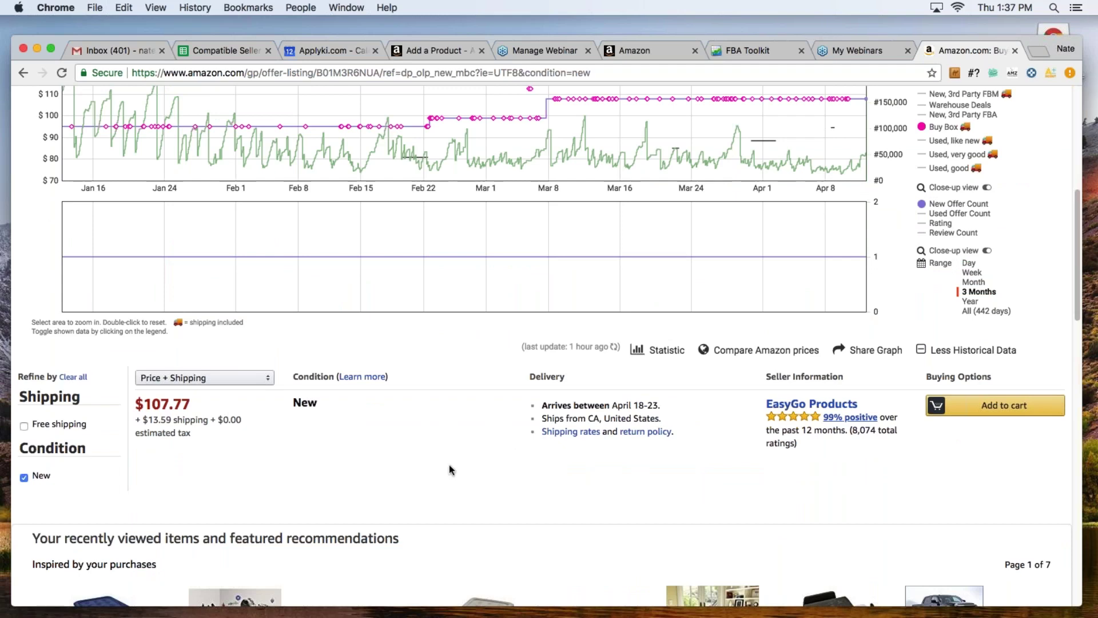
scroll(448, 464, up, 10)
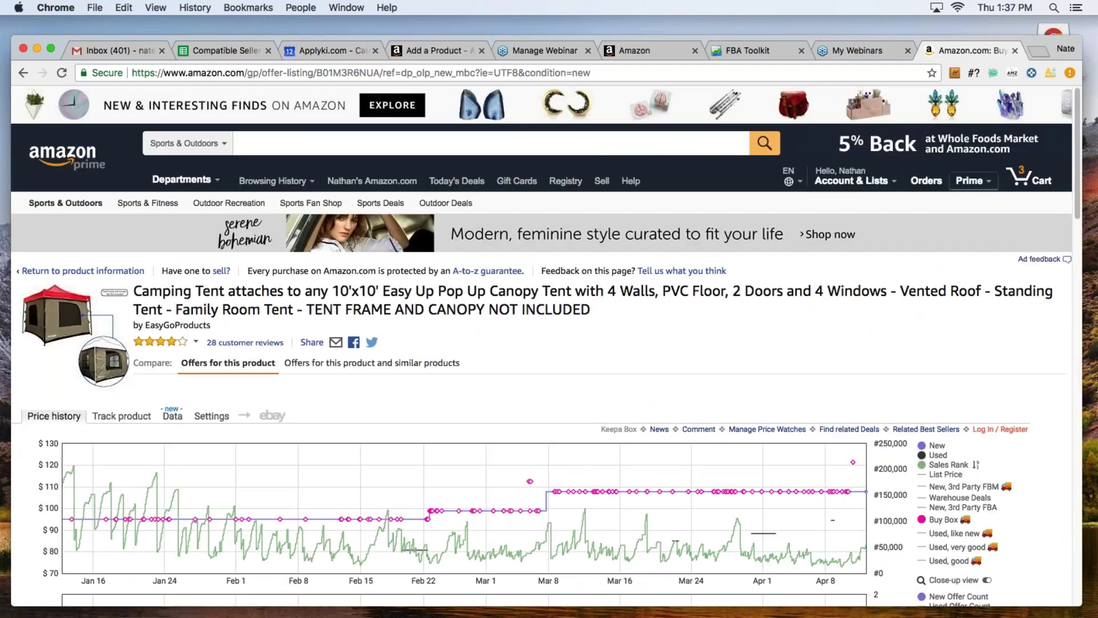
Step: Return to the tent's product information page and check the FBA Calculator figures again
click(83, 270)
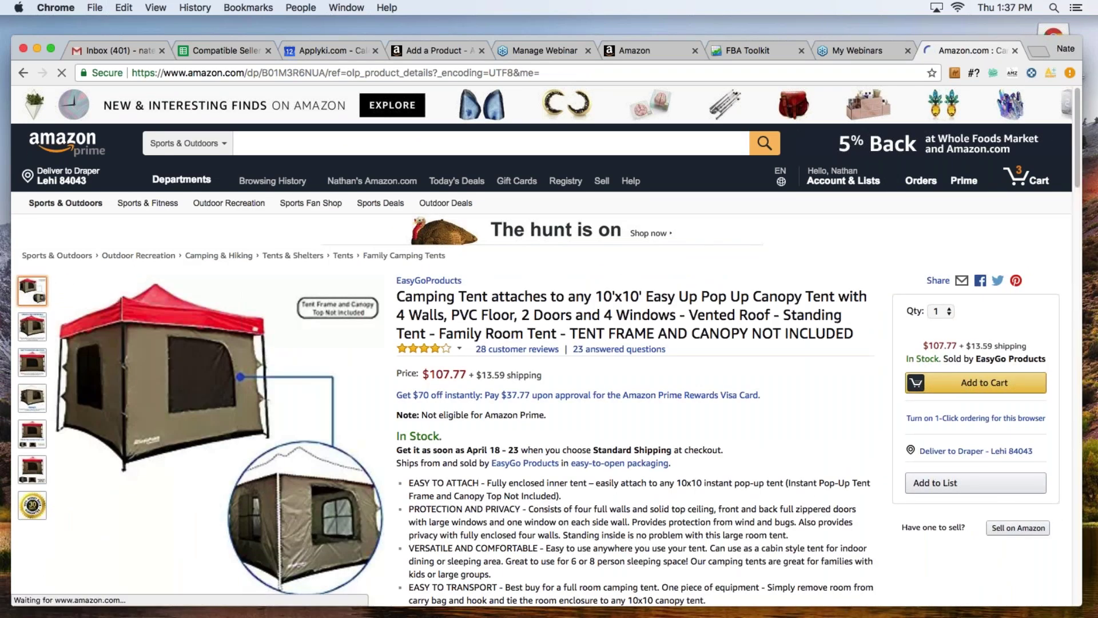
click(1048, 74)
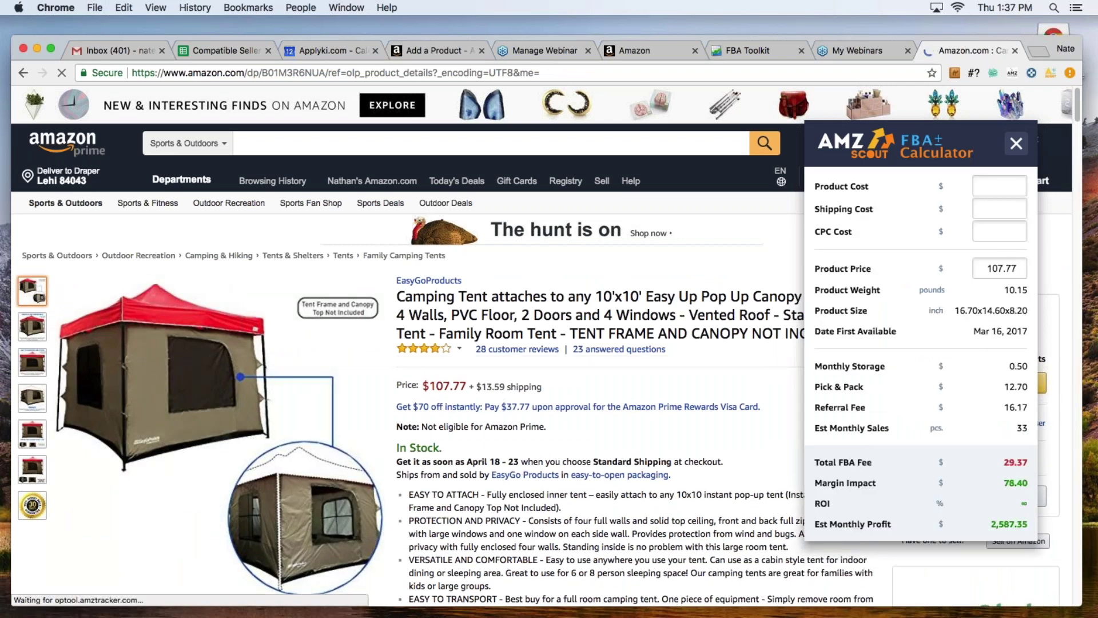
click(1016, 143)
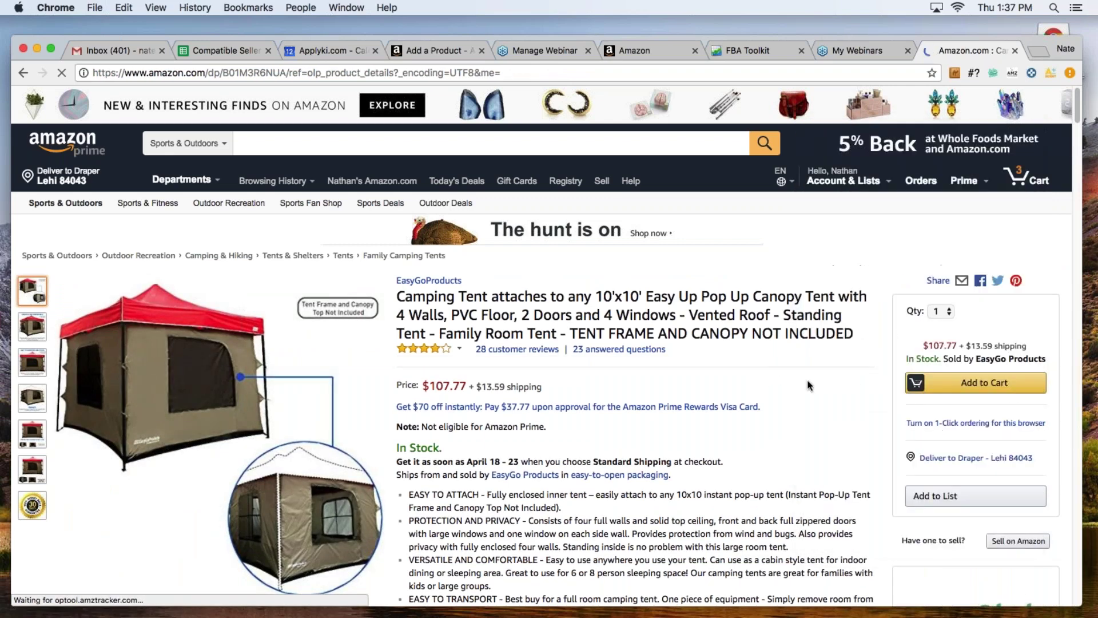
Step: Show the New, 3rd Party FBA series on the tent's price history chart and examine the Buy Box prices
scroll(809, 382, down, 7)
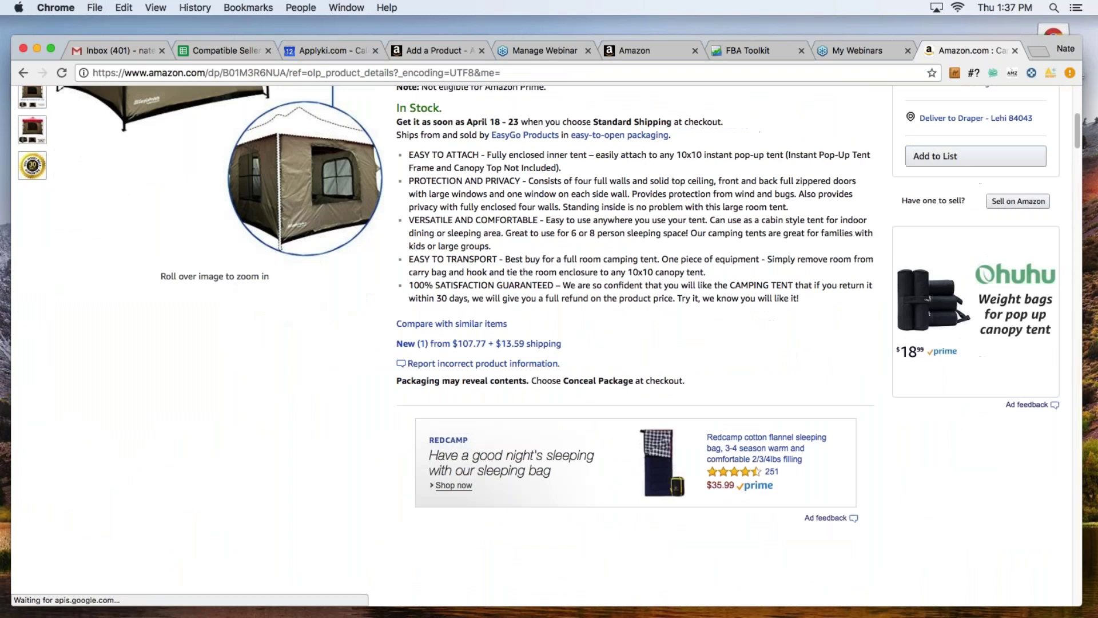
scroll(843, 369, down, 3)
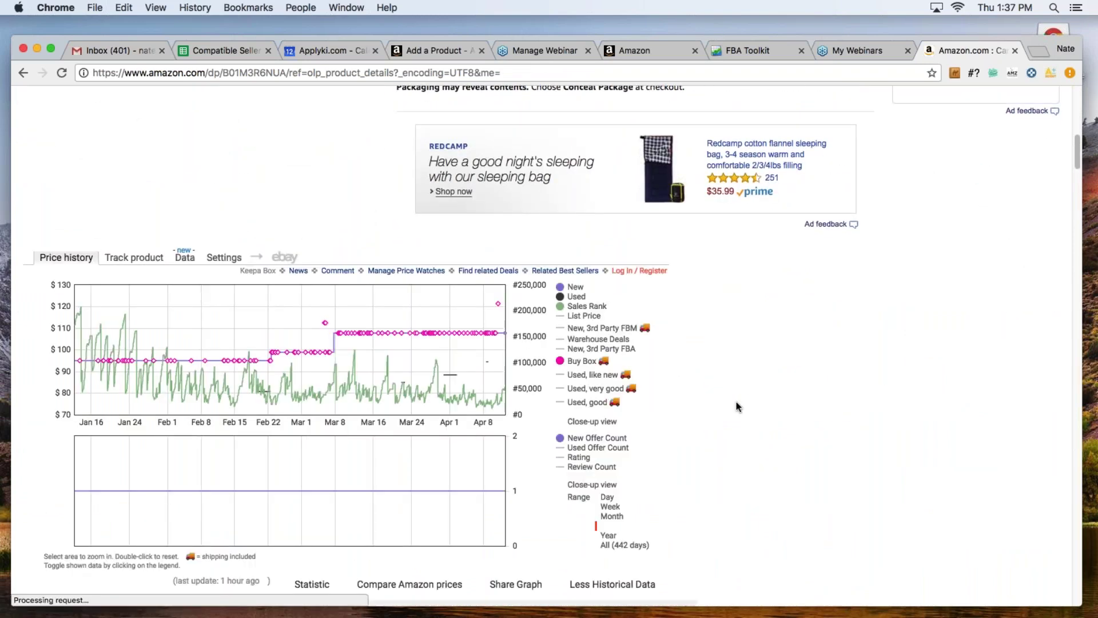
mouse_move(606, 356)
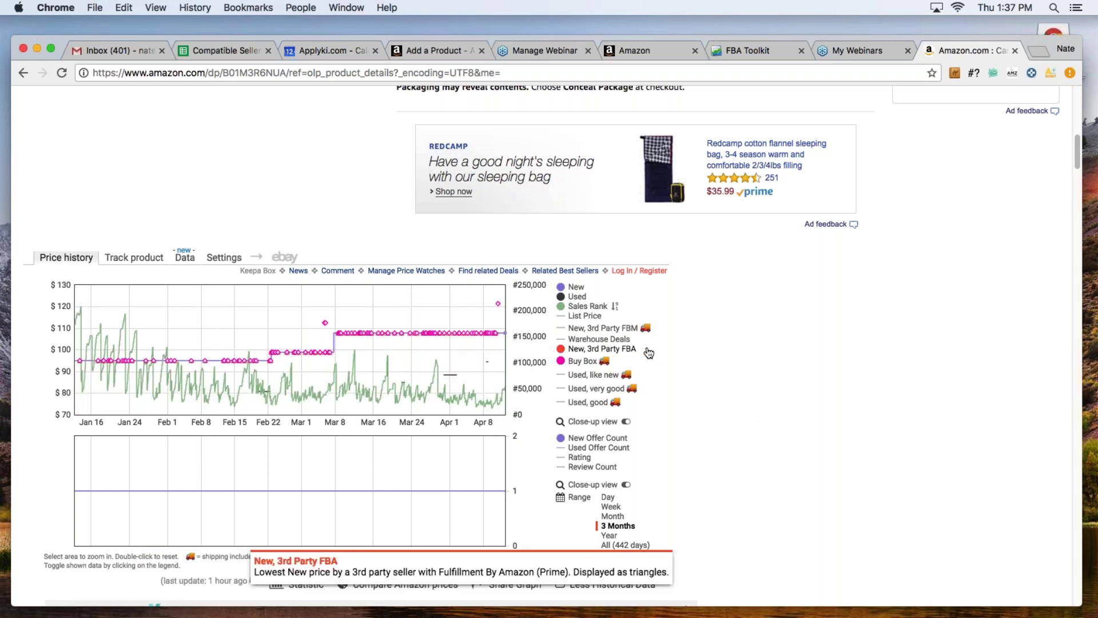
mouse_move(492, 338)
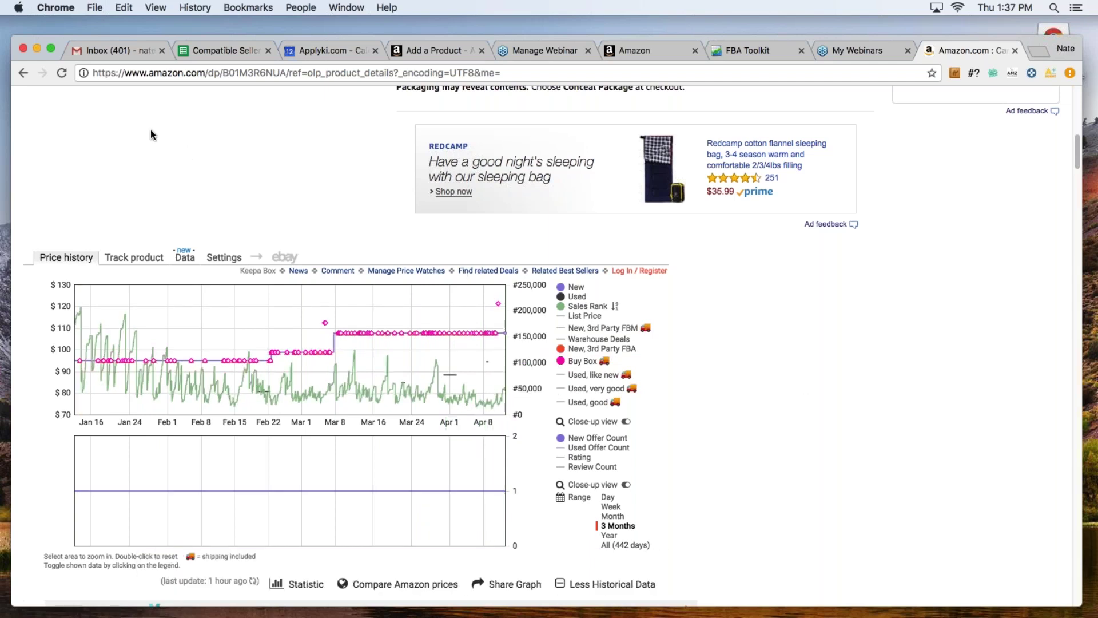
Step: Leave the tent's pages and go back to the "used camping tents" search results
click(23, 72)
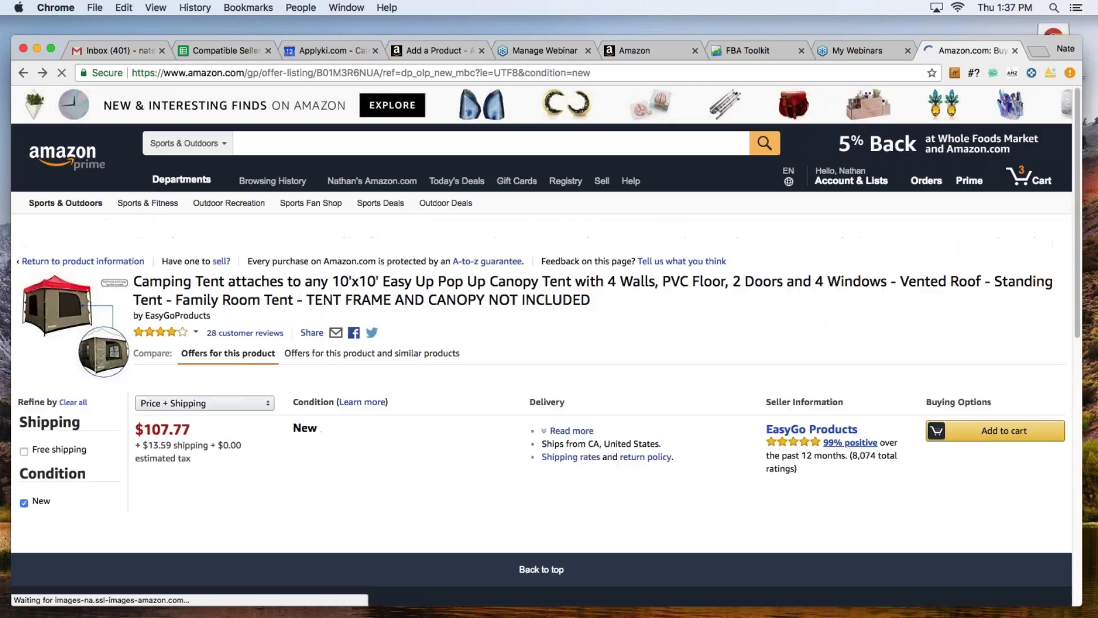
click(23, 73)
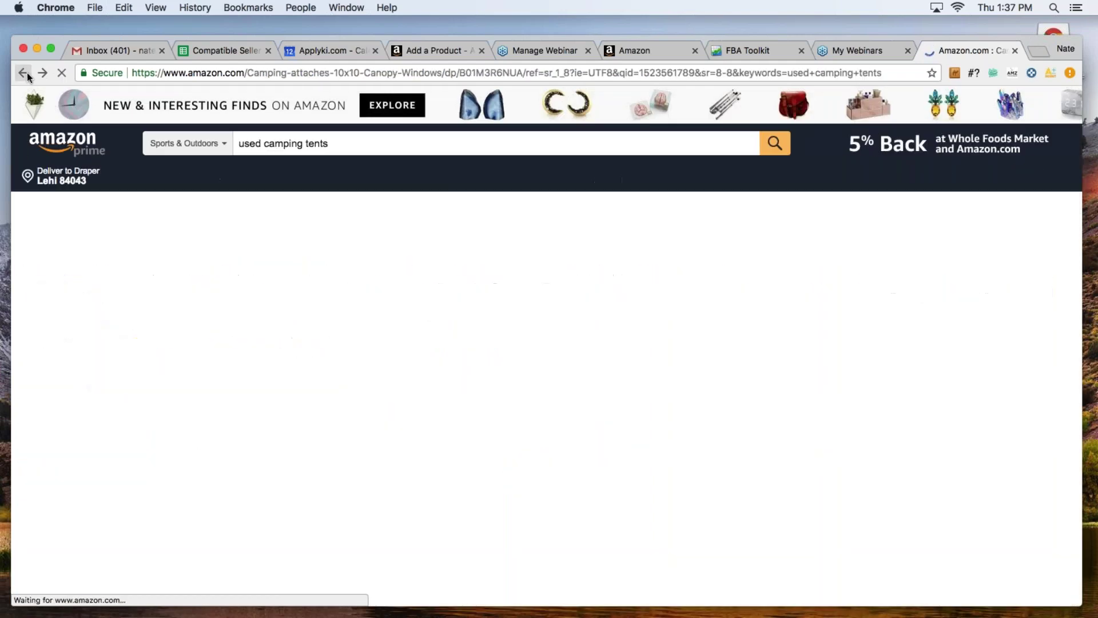
click(23, 73)
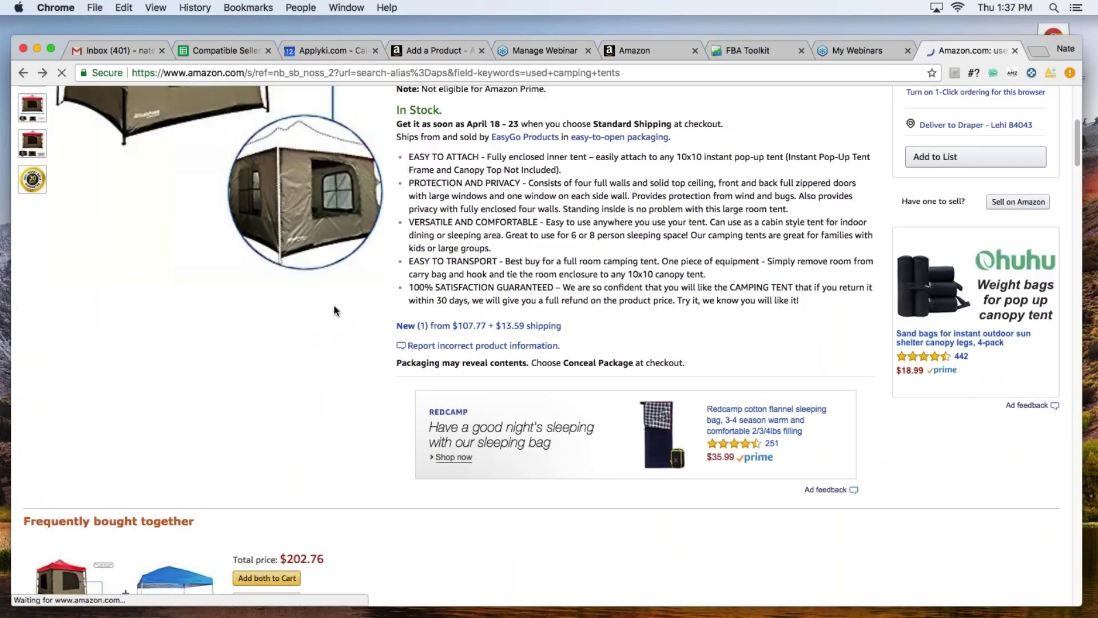
Step: Examine the first page of camping search results for other products worth evaluating, comparing prices, brands and Prime eligibility
scroll(488, 287, down, 3)
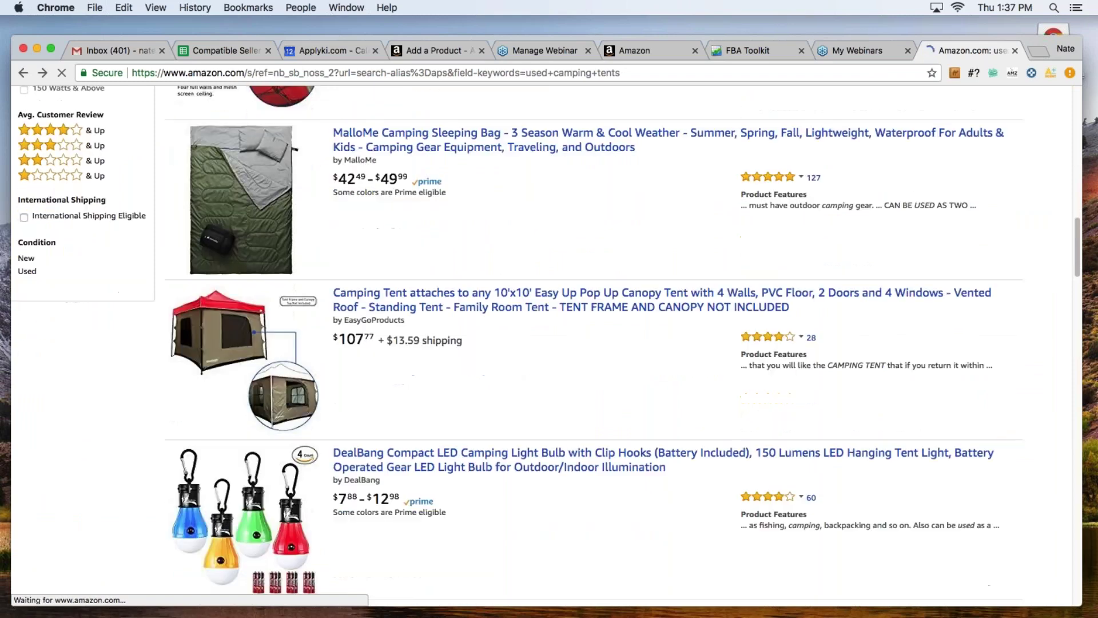
scroll(488, 288, down, 5)
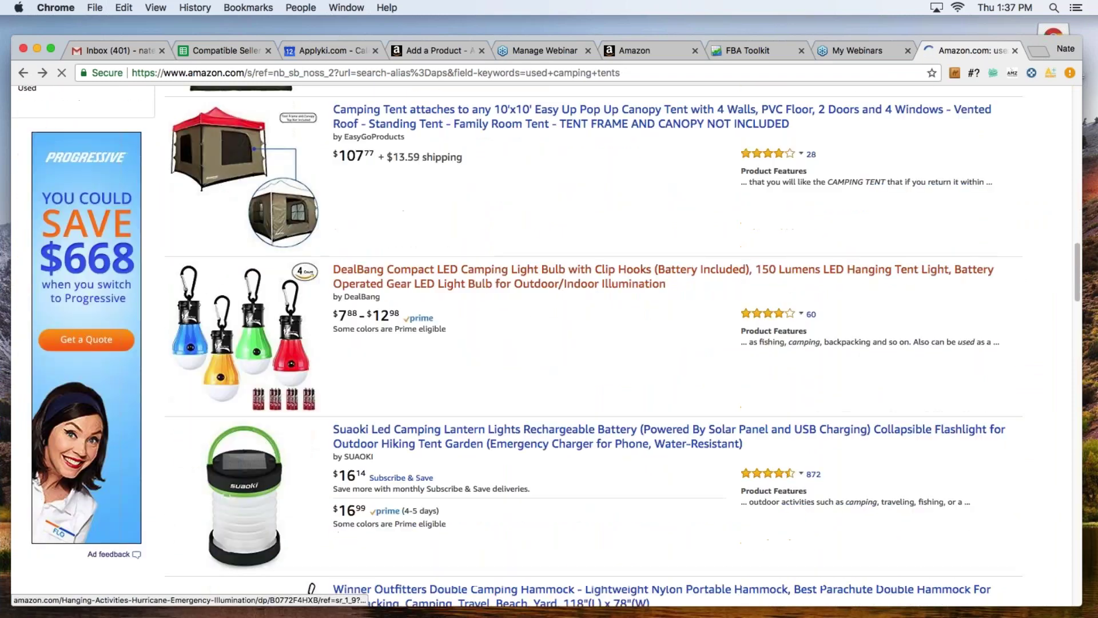
scroll(602, 343, down, 5)
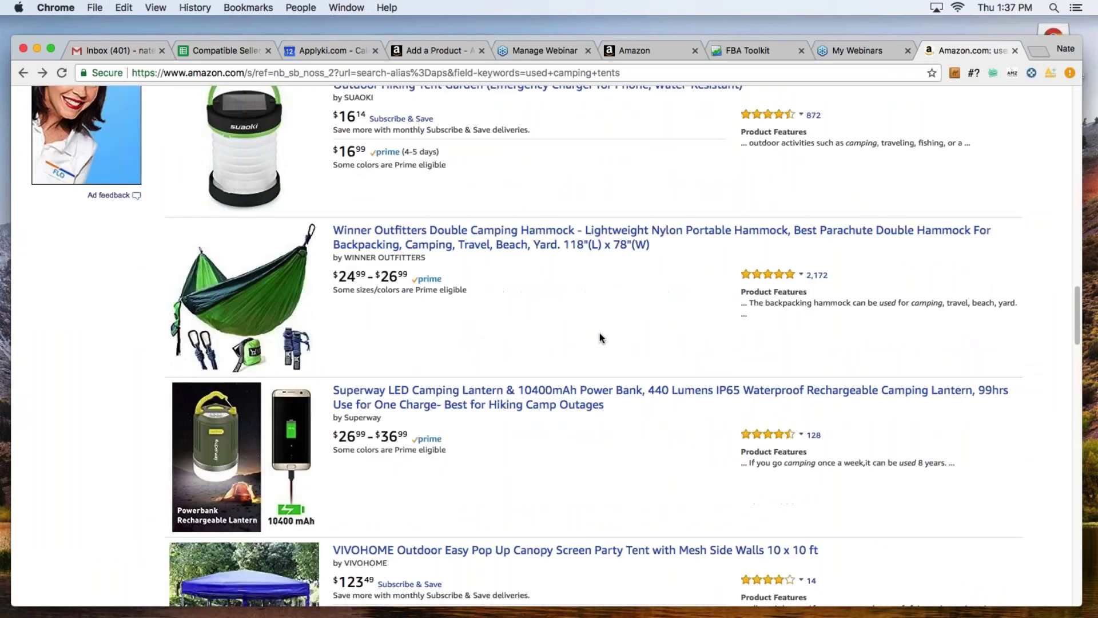
scroll(602, 334, down, 6)
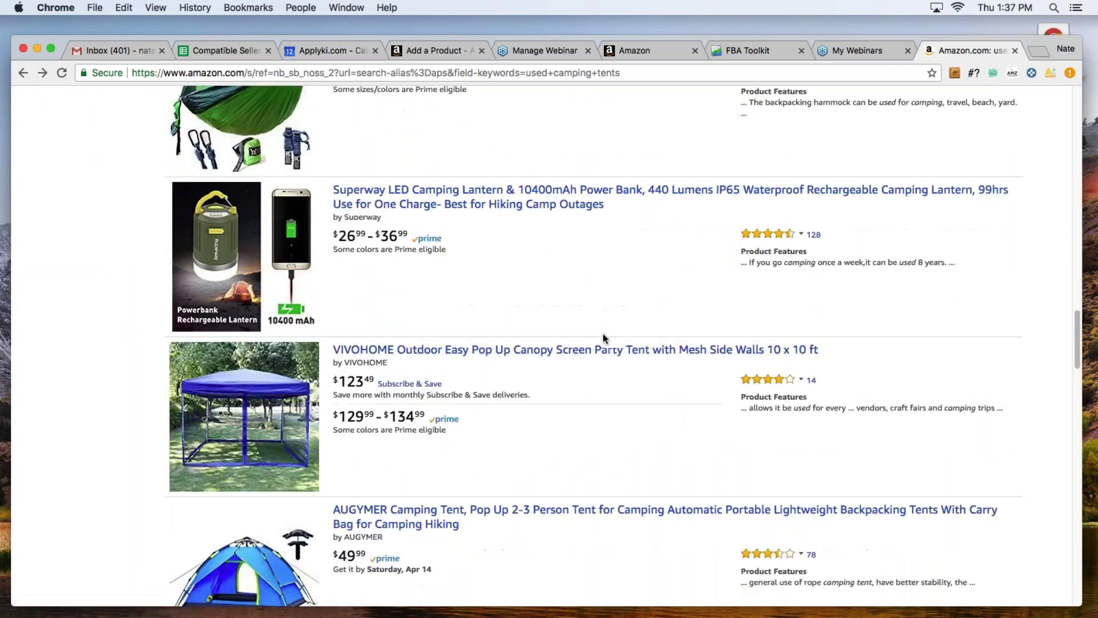
scroll(644, 386, down, 6)
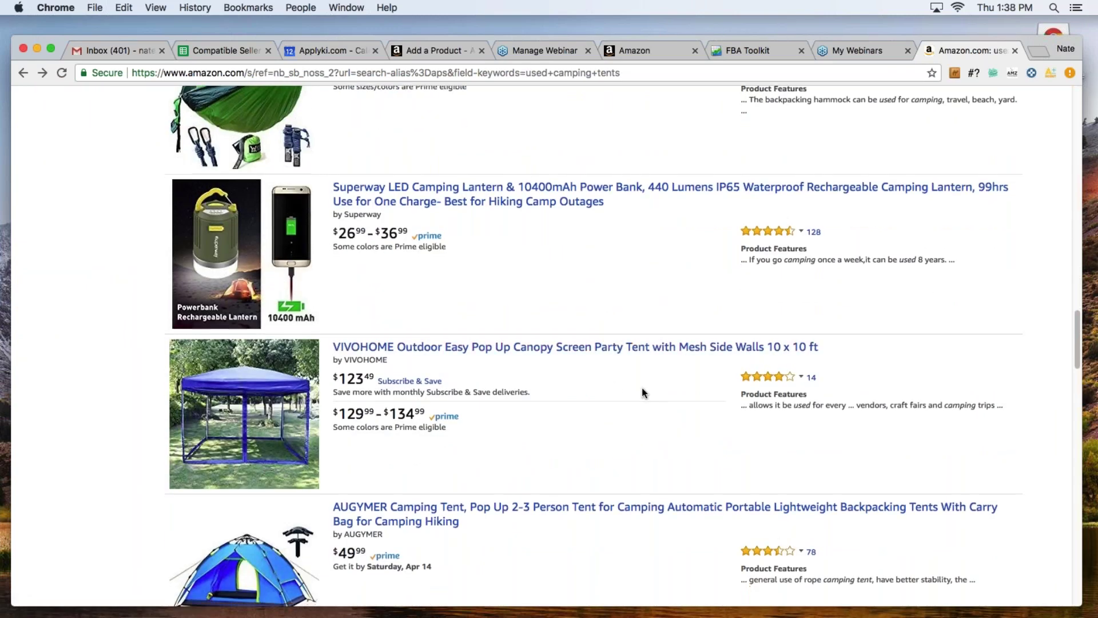
scroll(644, 386, down, 7)
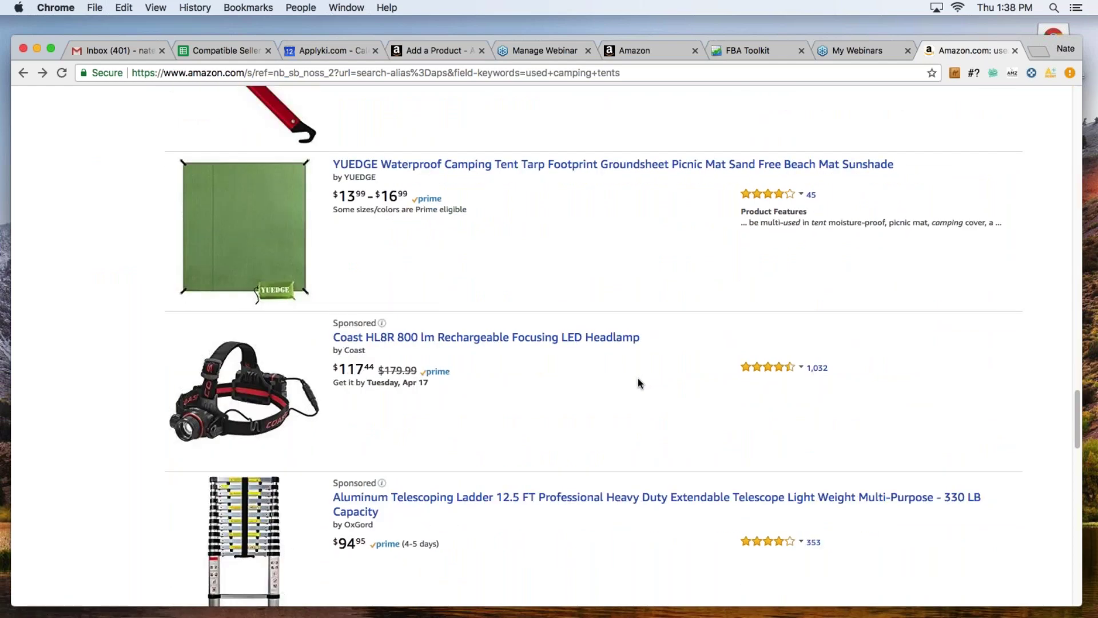
scroll(639, 379, down, 2)
scroll(638, 378, down, 2)
scroll(640, 378, down, 3)
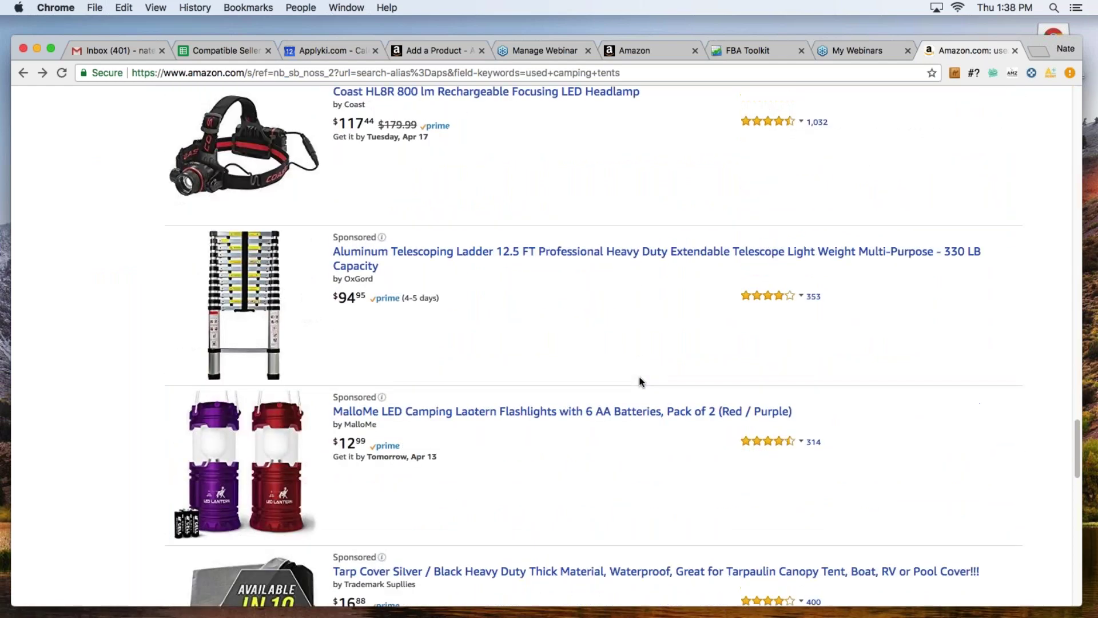
scroll(639, 377, down, 2)
scroll(637, 376, down, 5)
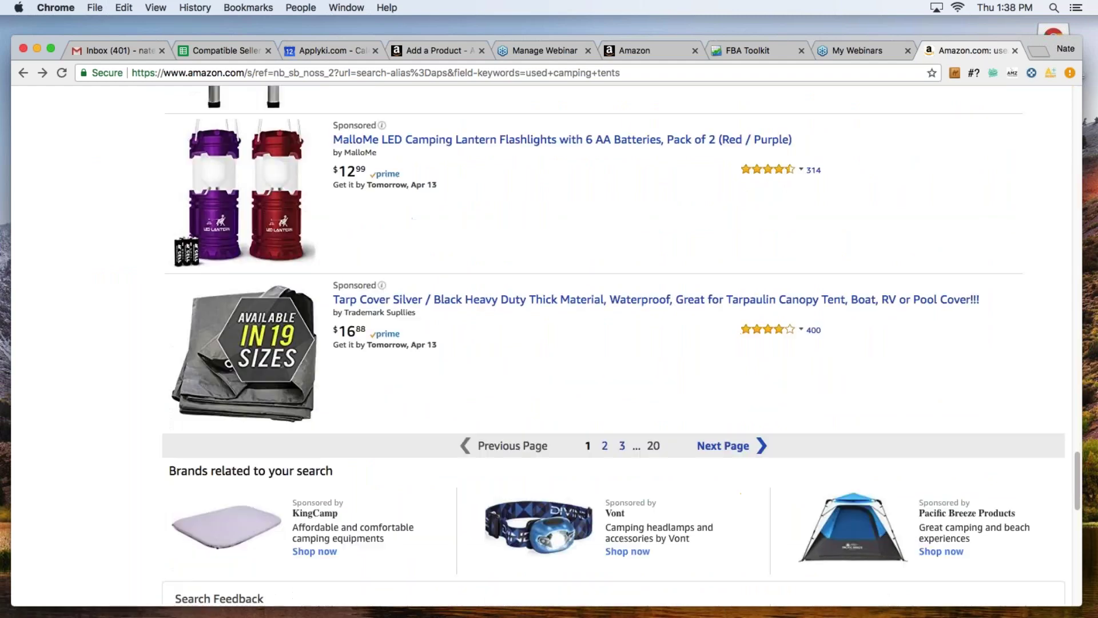
scroll(411, 307, up, 20)
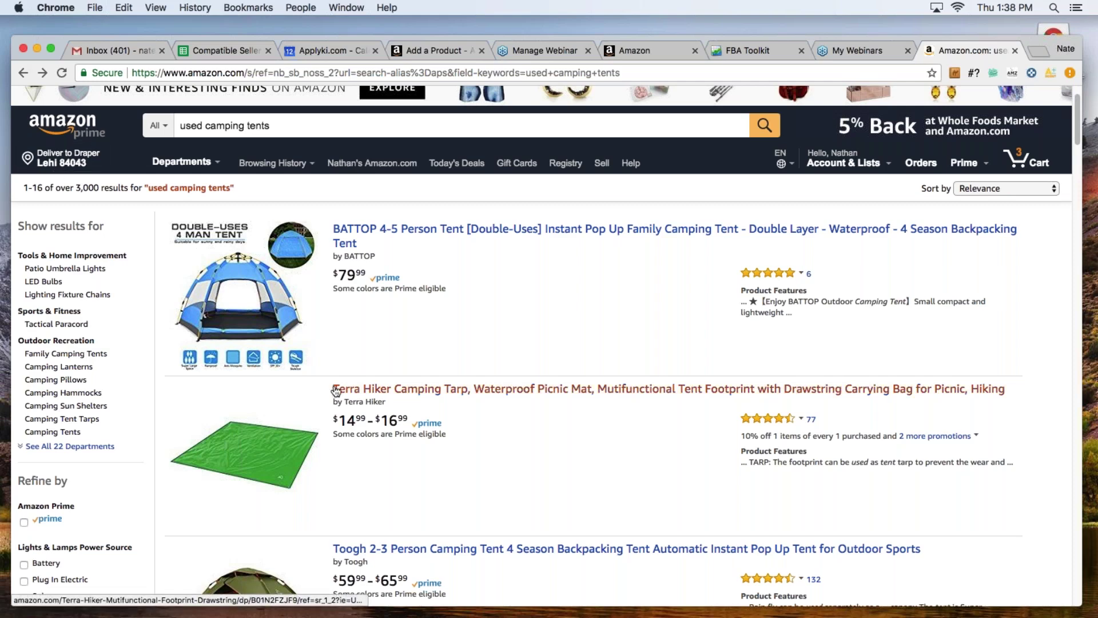
scroll(336, 385, down, 2)
scroll(543, 389, down, 2)
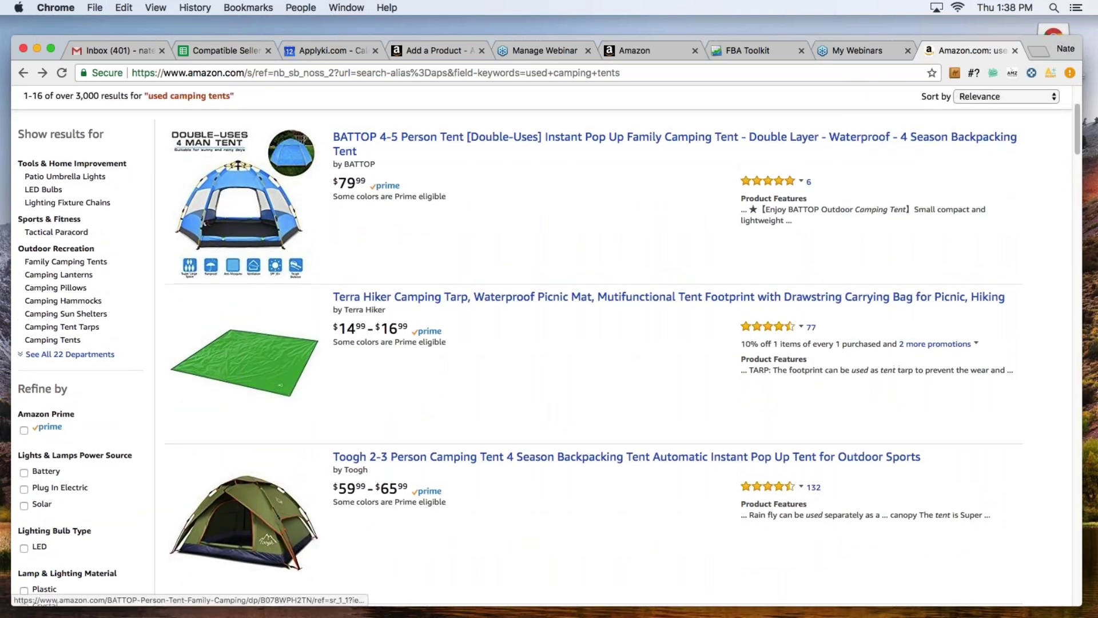
Step: Return from the camping search results to the Amazon home page and look through its deals and recommendations for product ideas
click(22, 73)
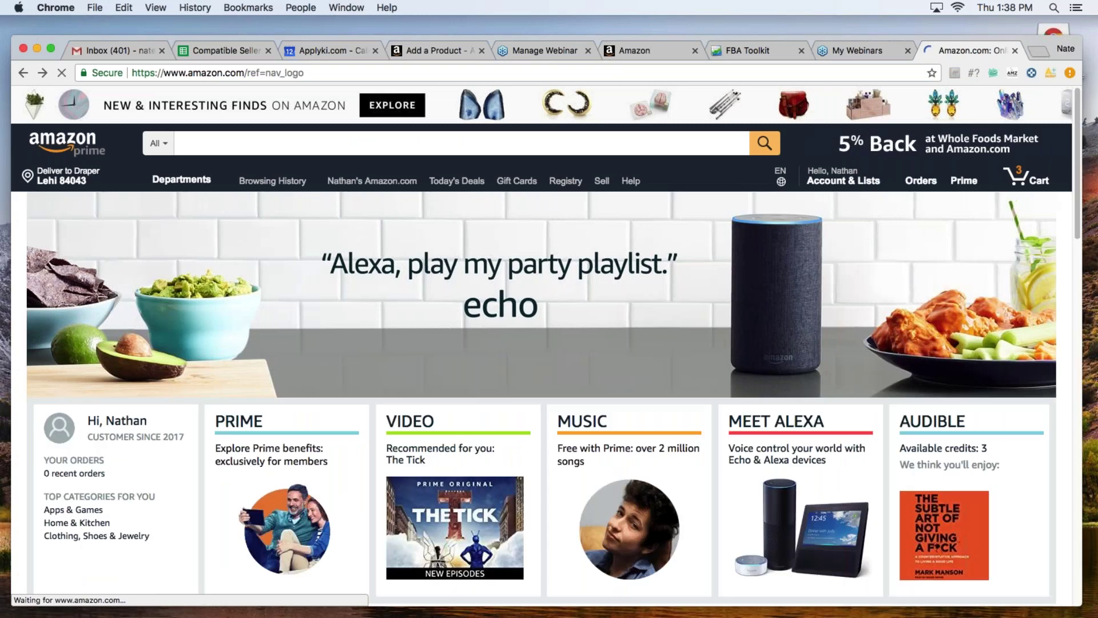
scroll(570, 369, down, 10)
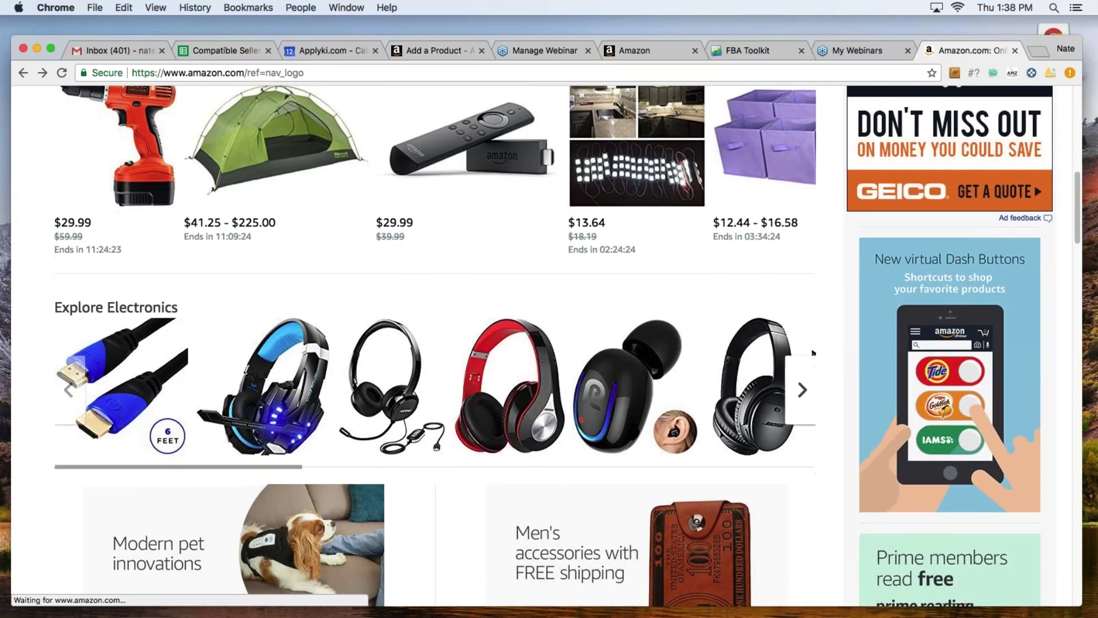
scroll(566, 365, down, 3)
scroll(530, 360, down, 9)
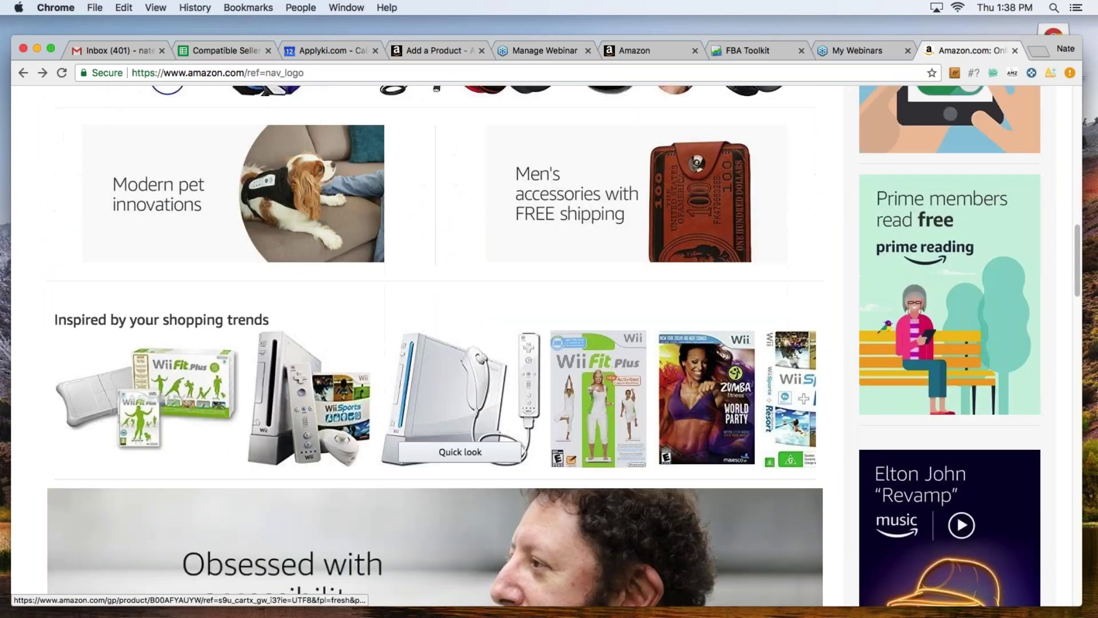
scroll(530, 360, down, 5)
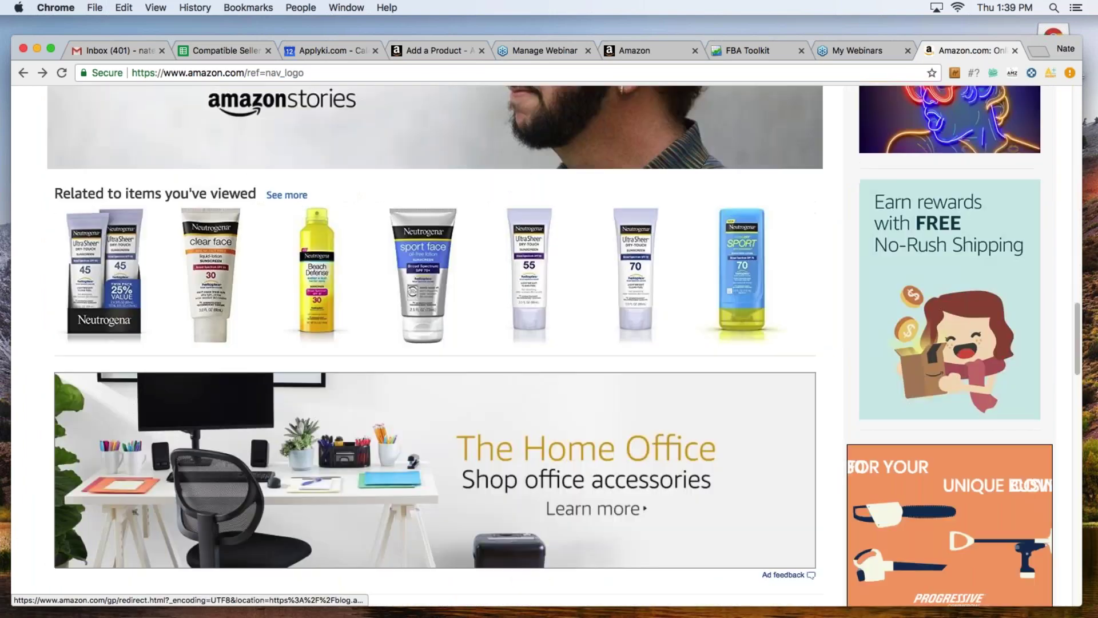
scroll(316, 343, up, 20)
scroll(352, 343, up, 5)
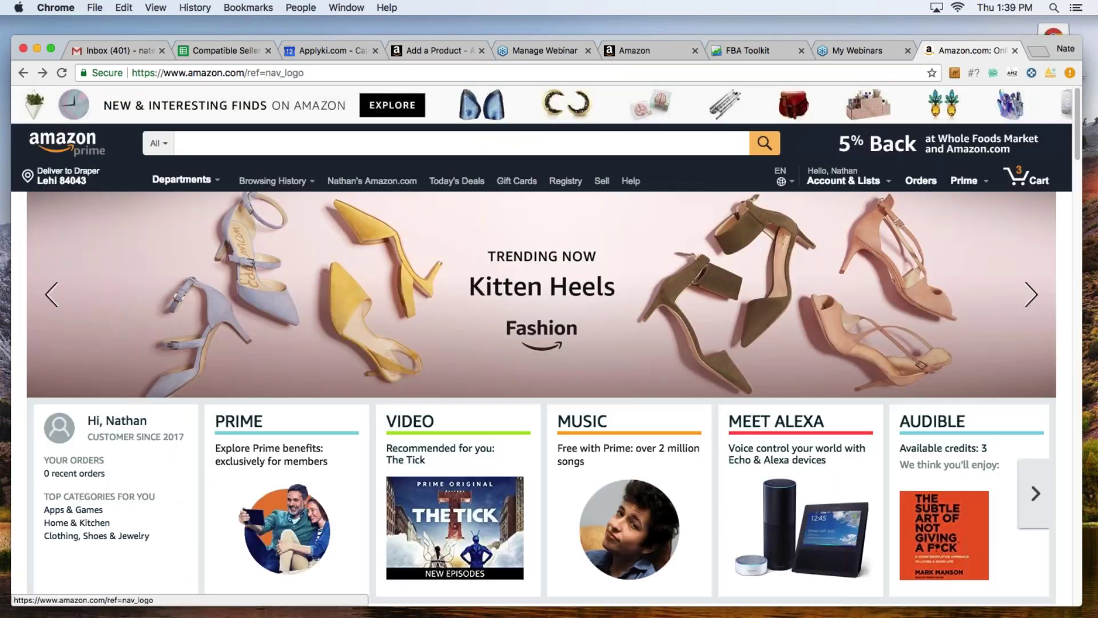
Step: Search all of Amazon for "used skateboards"
click(250, 145)
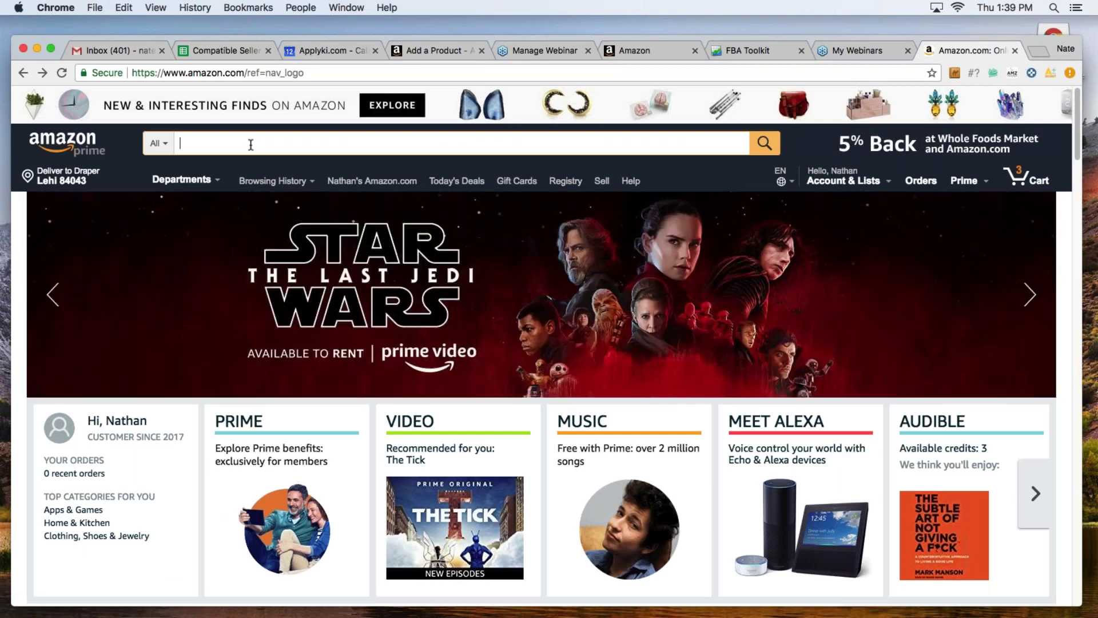
text(used ska)
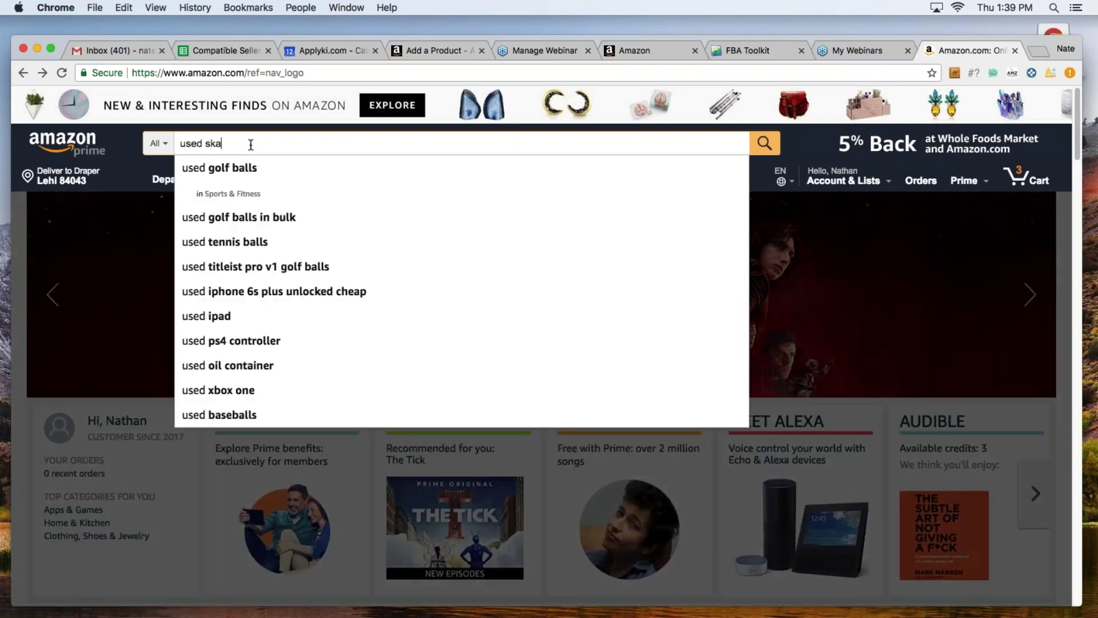
text(teborads)
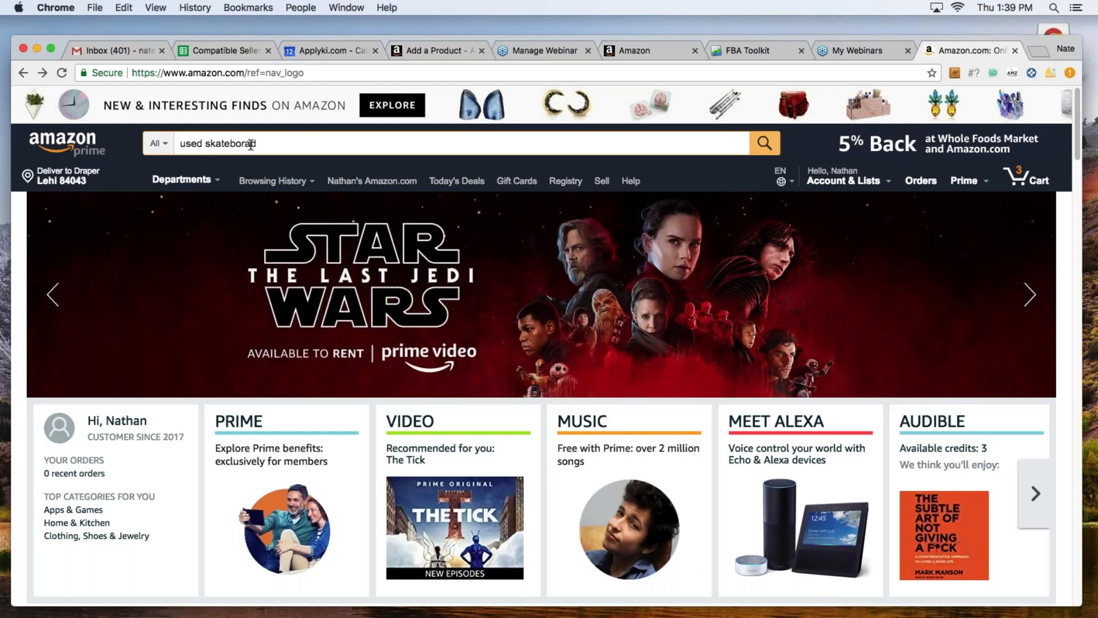
key(BackSpace)
key(BackSpace)
key(BackSpace)
text(ards)
key(Return)
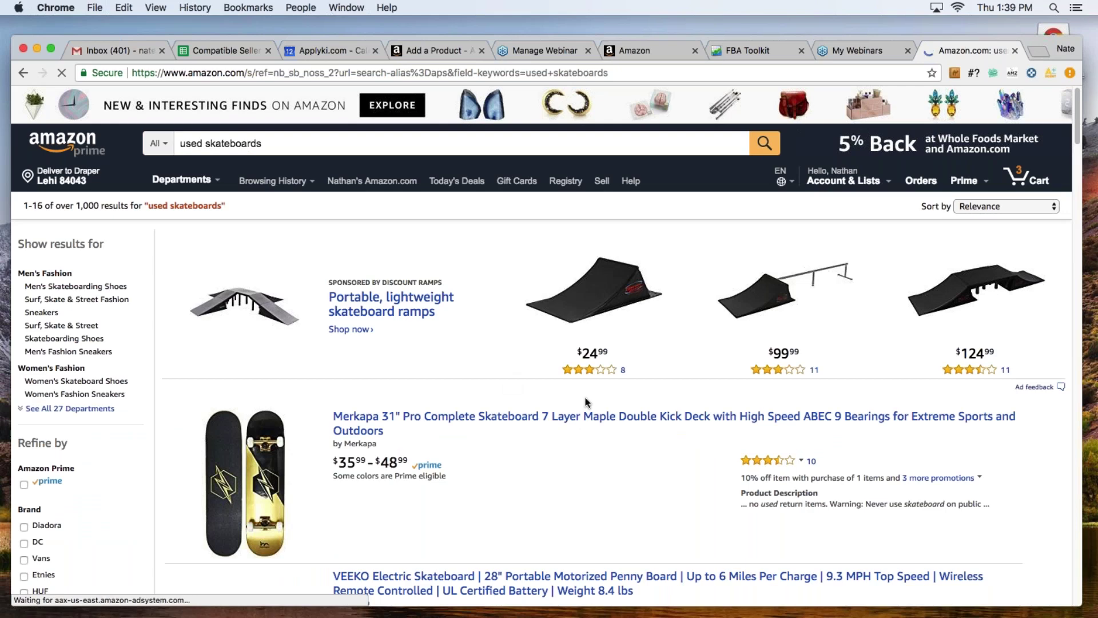
Step: Look through the skateboard search results and limit them to items in Used condition
scroll(579, 396, down, 4)
scroll(575, 392, down, 5)
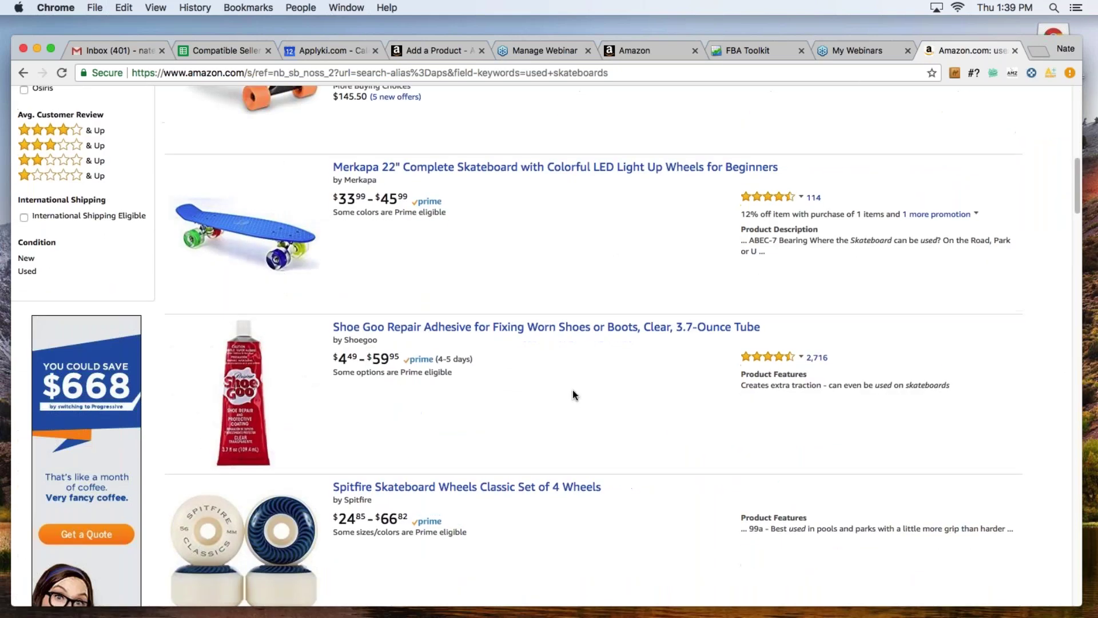
scroll(573, 394, down, 10)
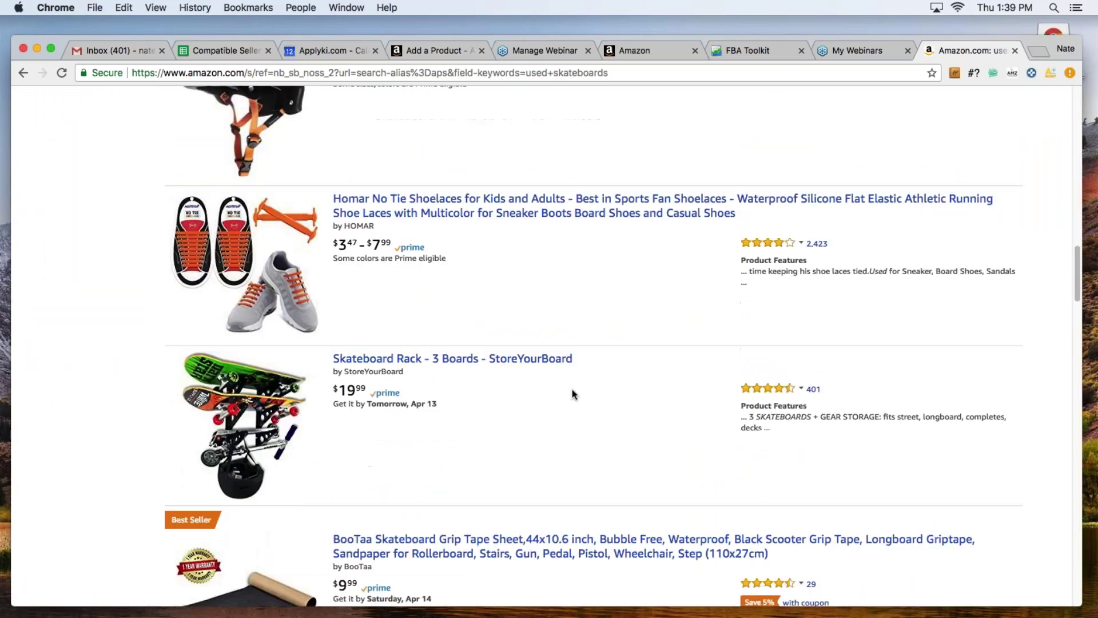
scroll(535, 397, down, 5)
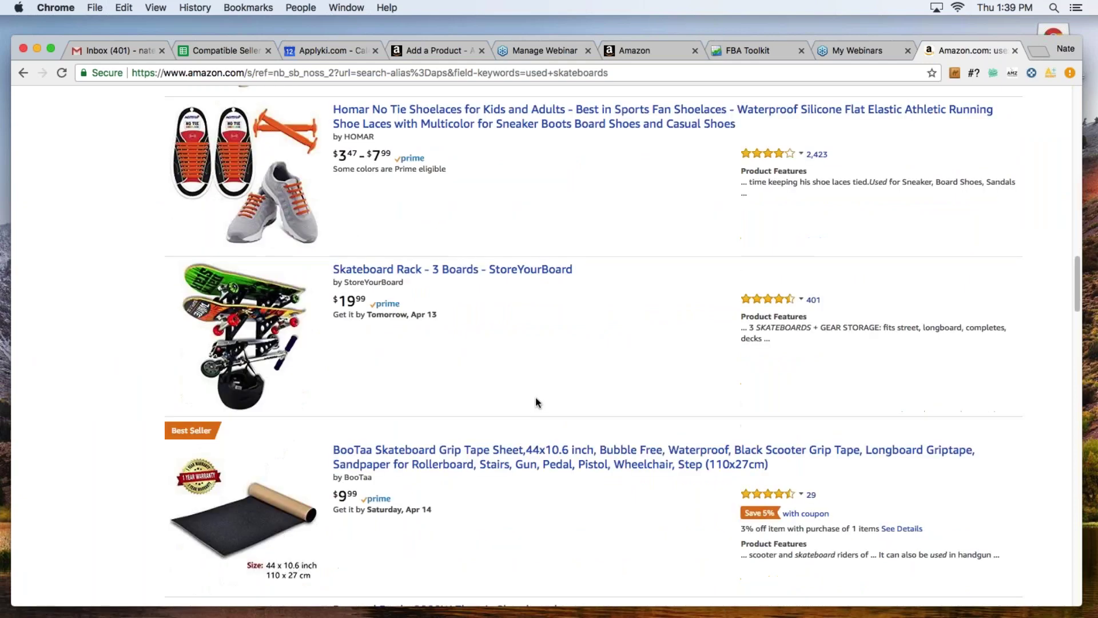
scroll(536, 396, up, 20)
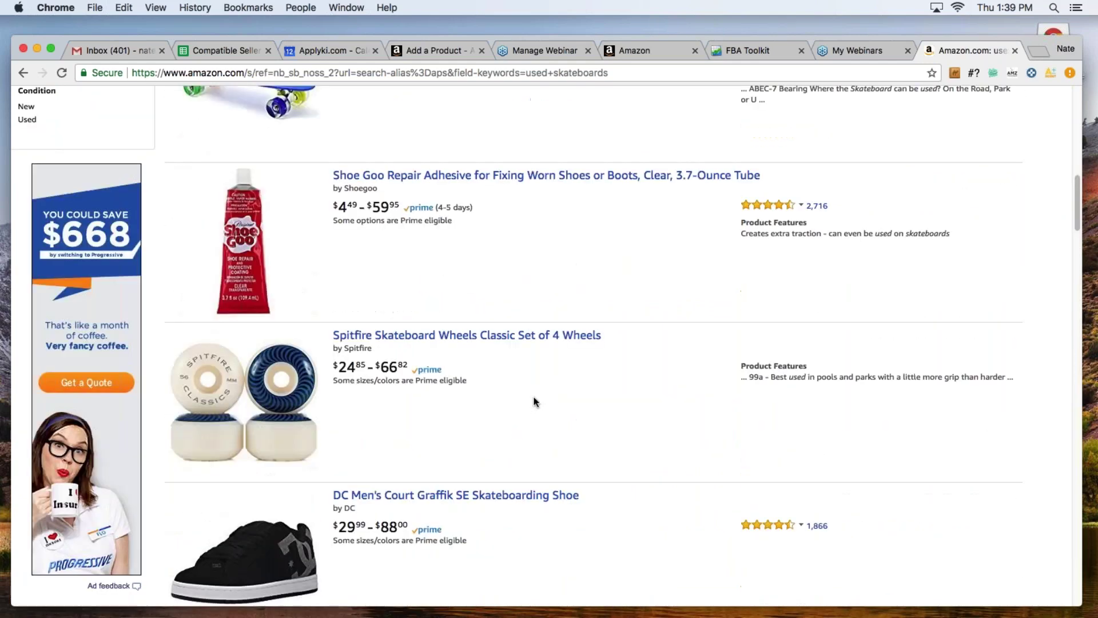
scroll(533, 399, down, 2)
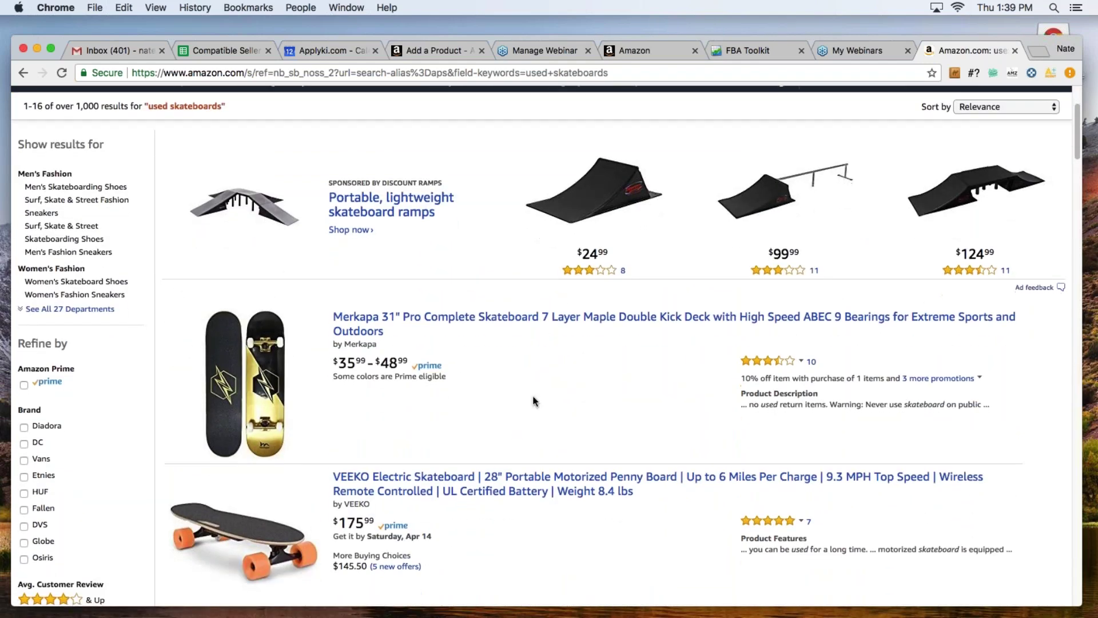
scroll(533, 400, down, 4)
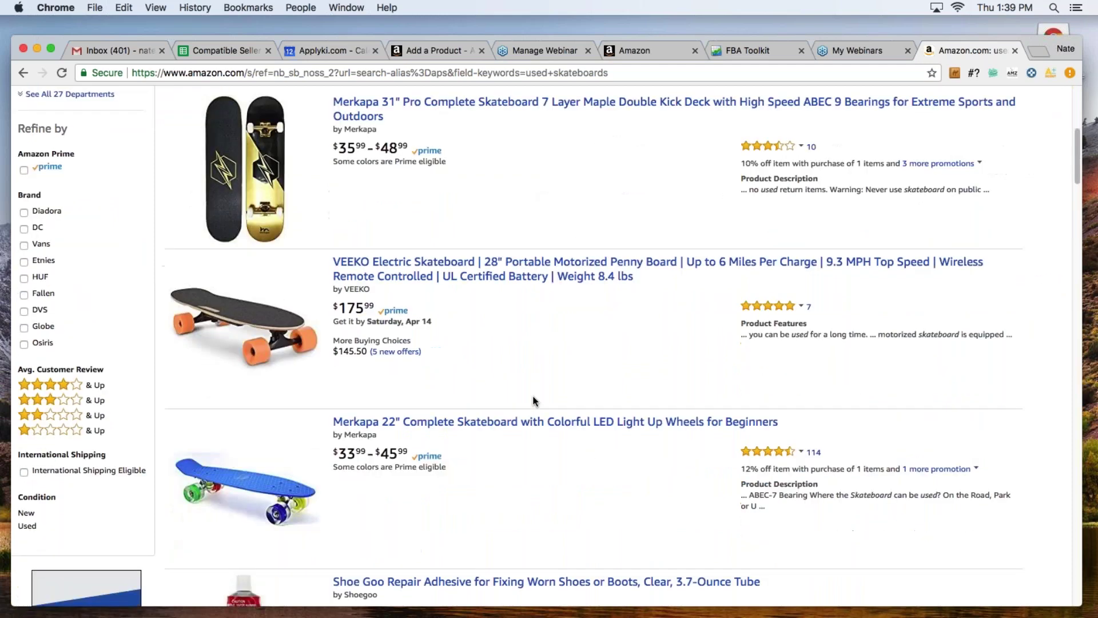
click(34, 524)
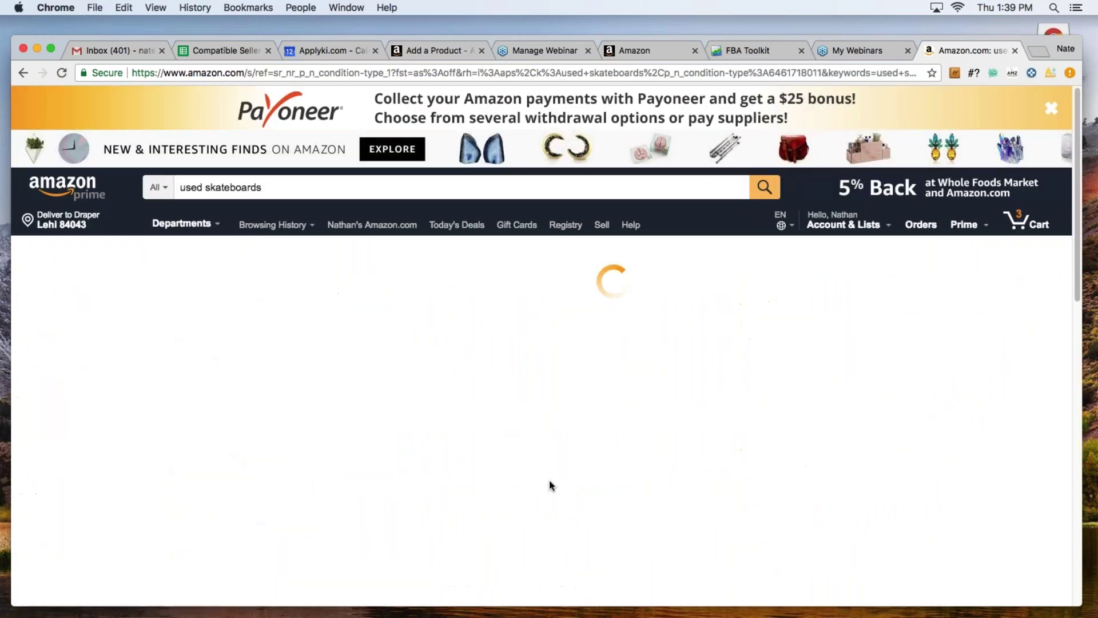
Step: Open the Boosted Dual+ 2000W Electric Skateboard from the used results and look over its listing
scroll(621, 470, down, 2)
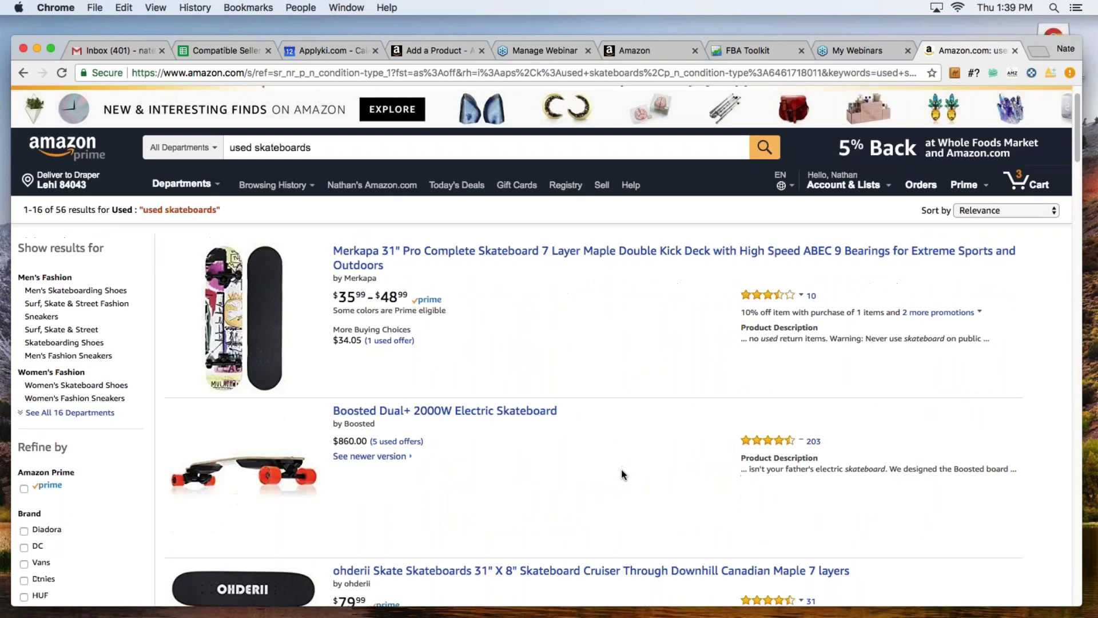
scroll(622, 469, down, 2)
click(470, 309)
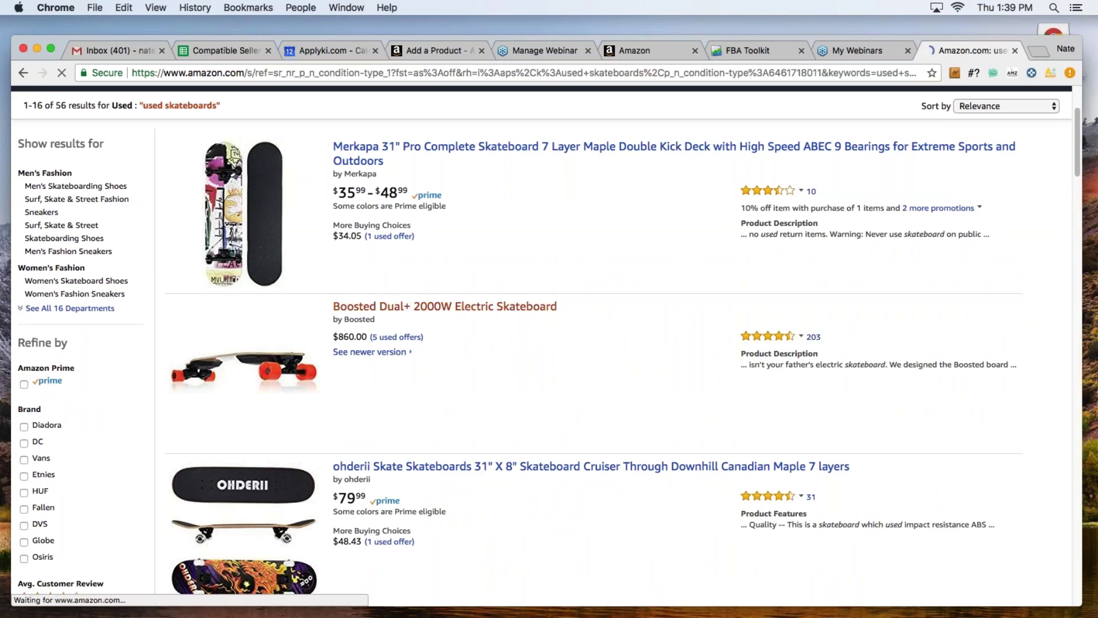
scroll(595, 465, down, 5)
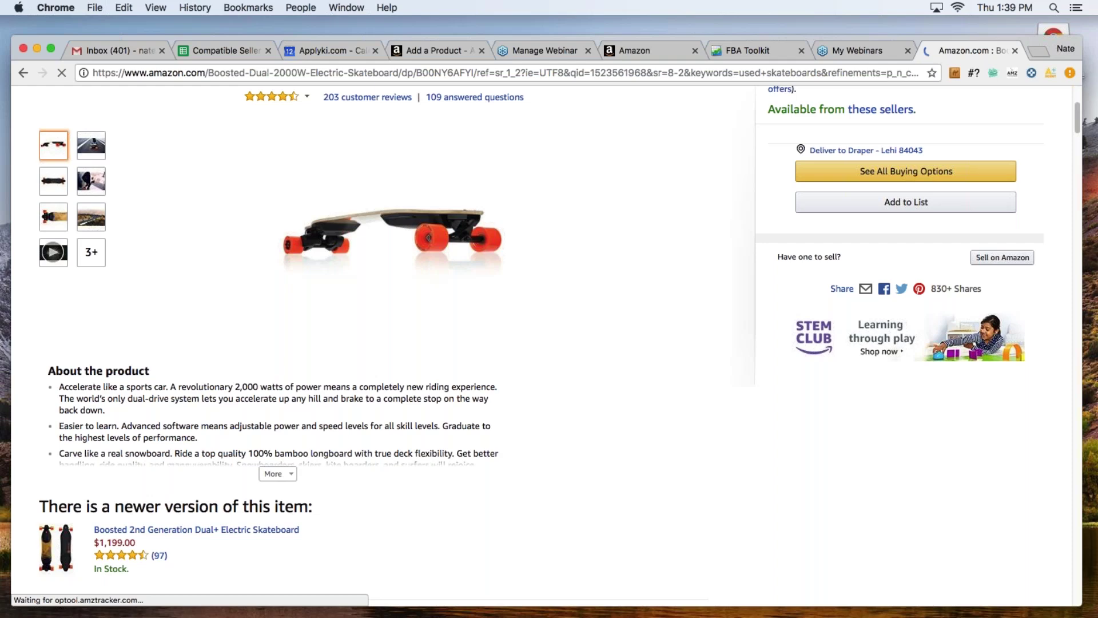
scroll(716, 290, up, 5)
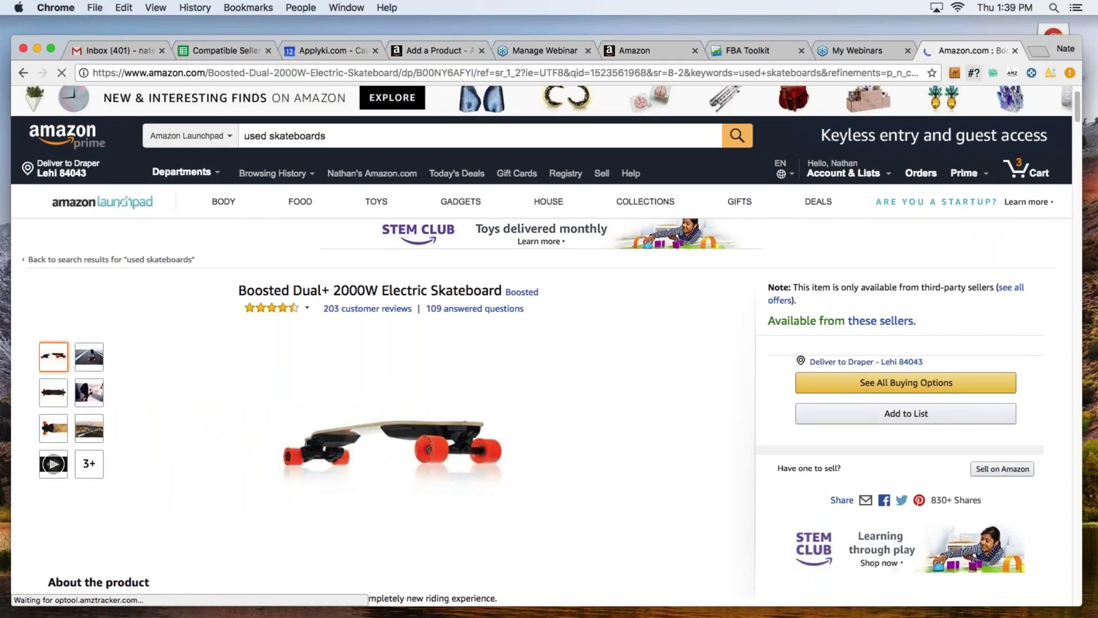
Step: Bring up the FBA Calculator for the Boosted skateboard, dismiss it and examine the price history chart
click(1051, 73)
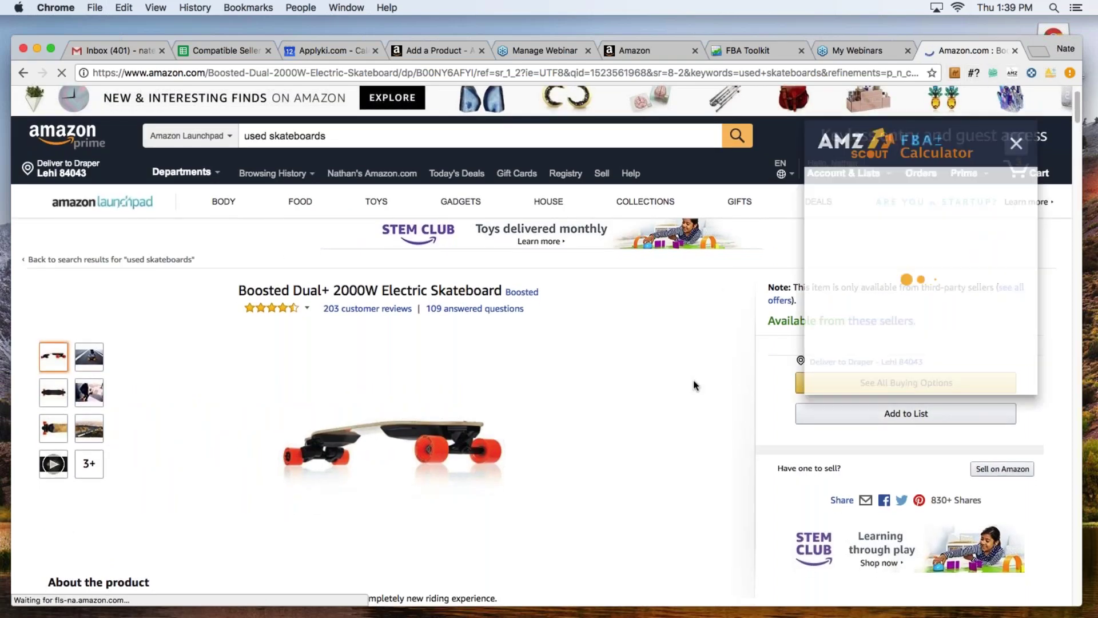
key(Escape)
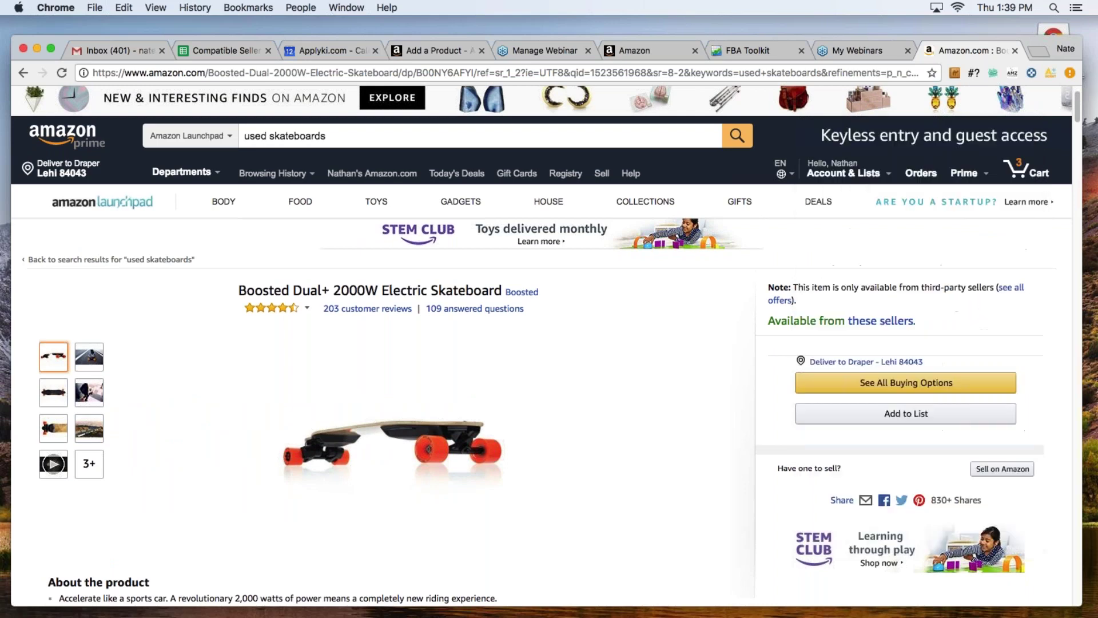
scroll(572, 400, down, 10)
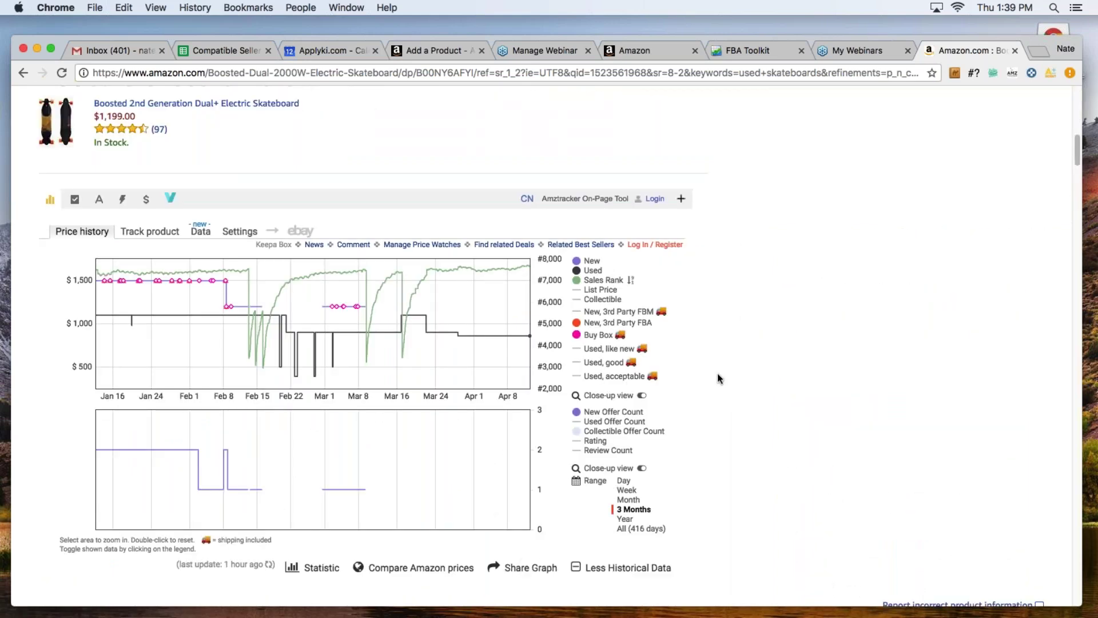
Step: Go back to the used skateboard results and open the Skateboard For Girls, Barbie 2 in 1 Skate Trainer listing
click(23, 72)
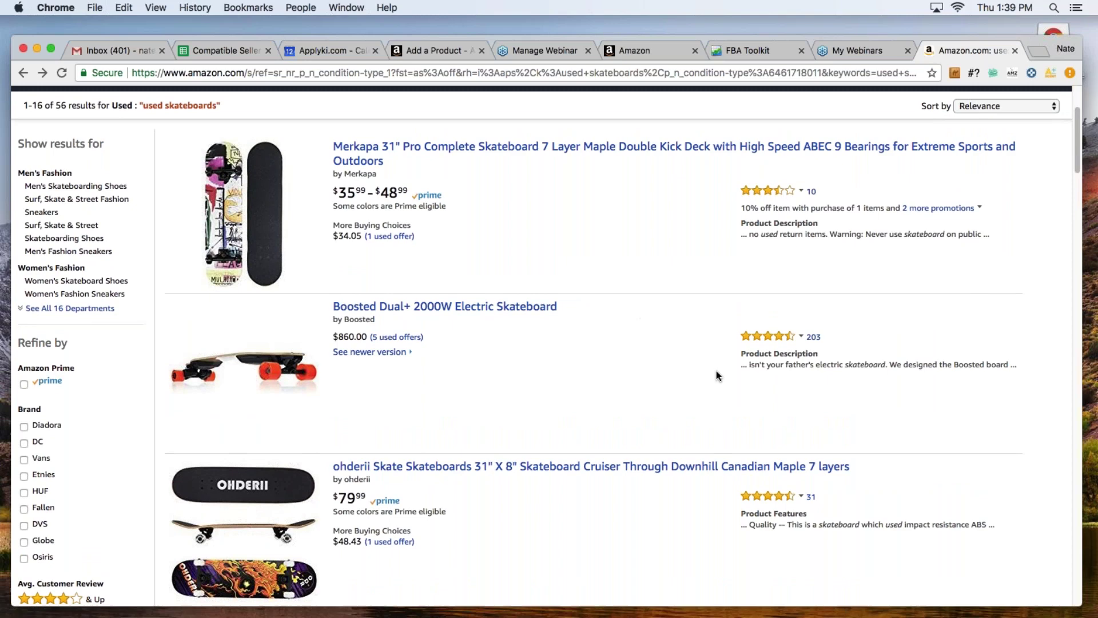
scroll(715, 372, down, 5)
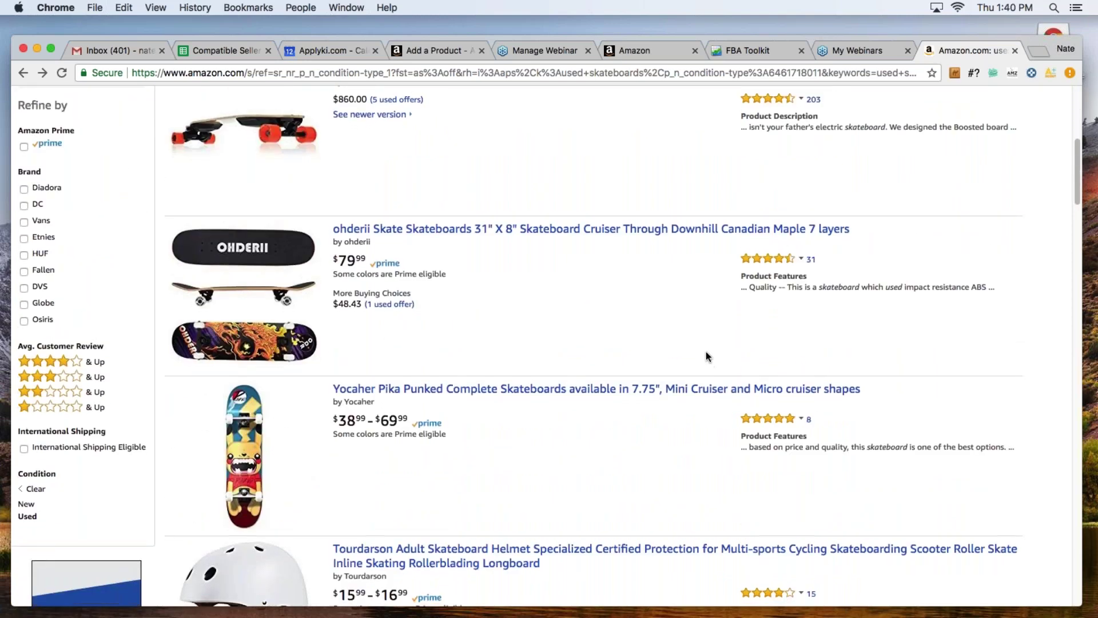
scroll(704, 351, down, 6)
scroll(703, 351, down, 11)
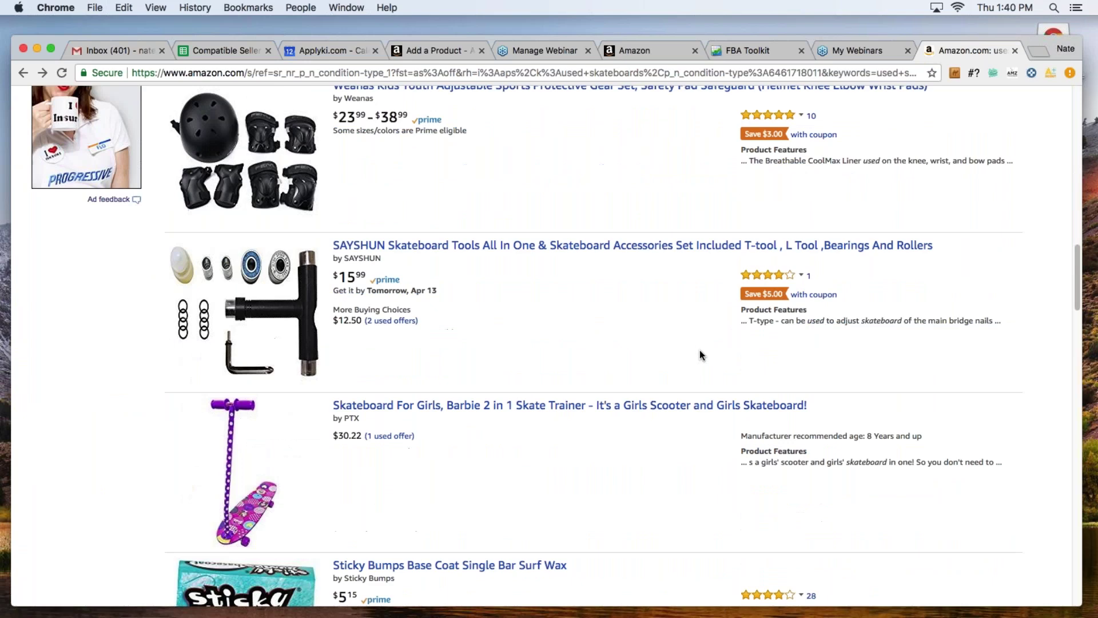
scroll(699, 352, down, 1)
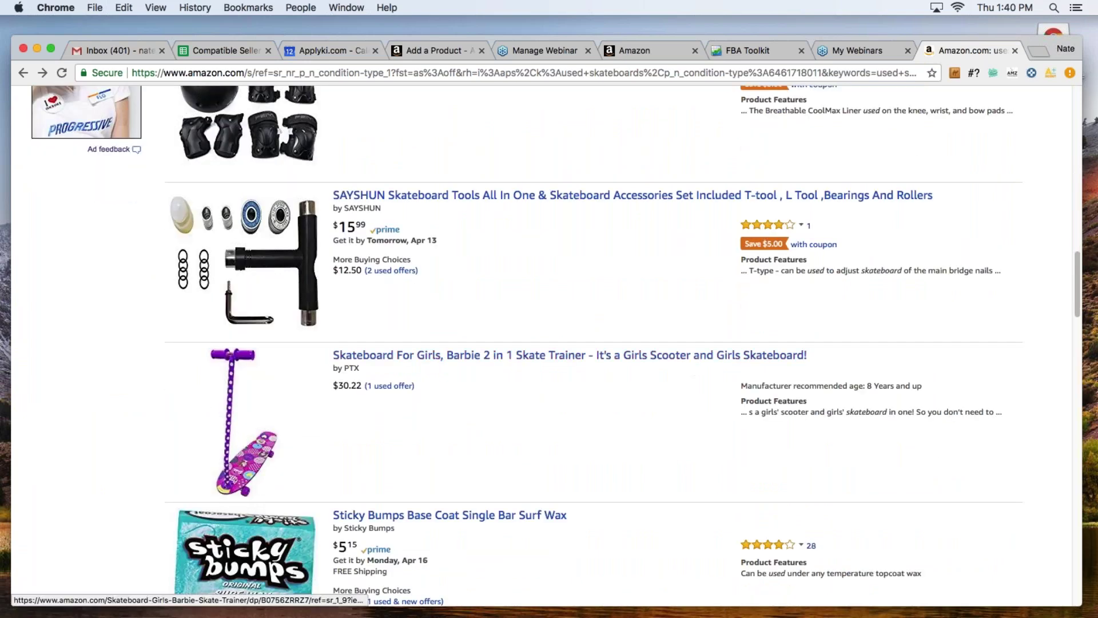
click(608, 355)
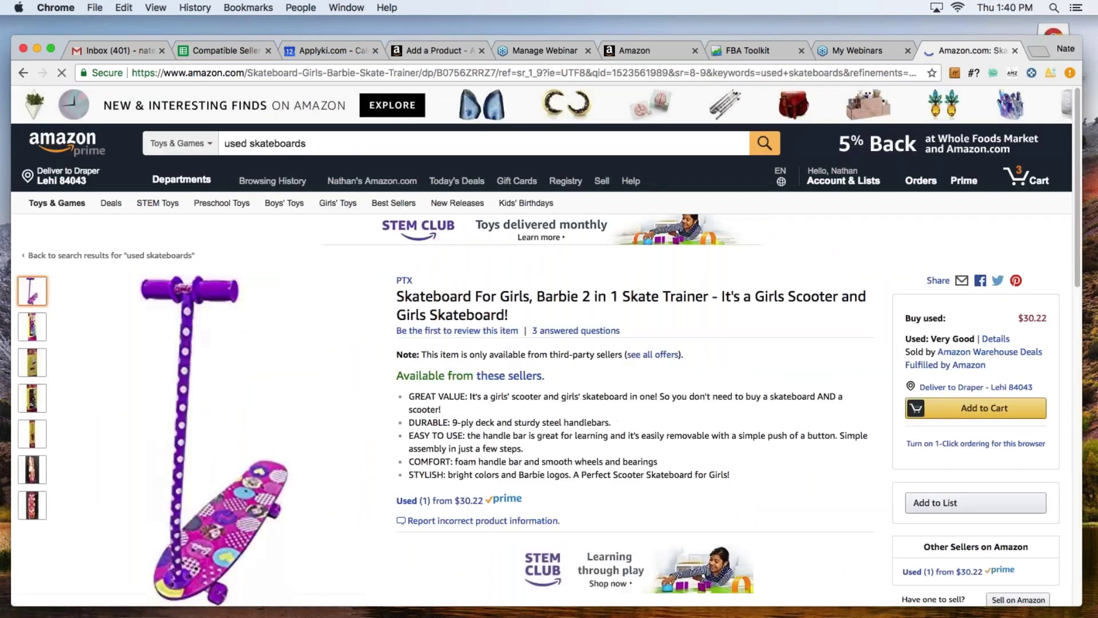
Step: Check the Barbie skate trainer's fees and margin in the FBA Calculator and close it
scroll(696, 436, down, 1)
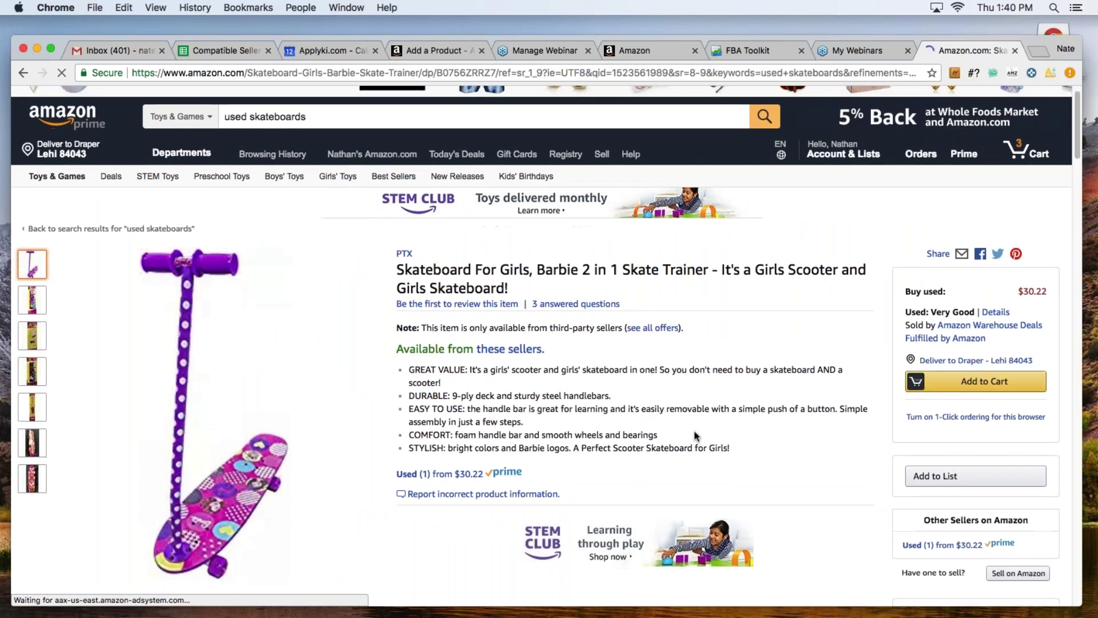
scroll(696, 436, down, 1)
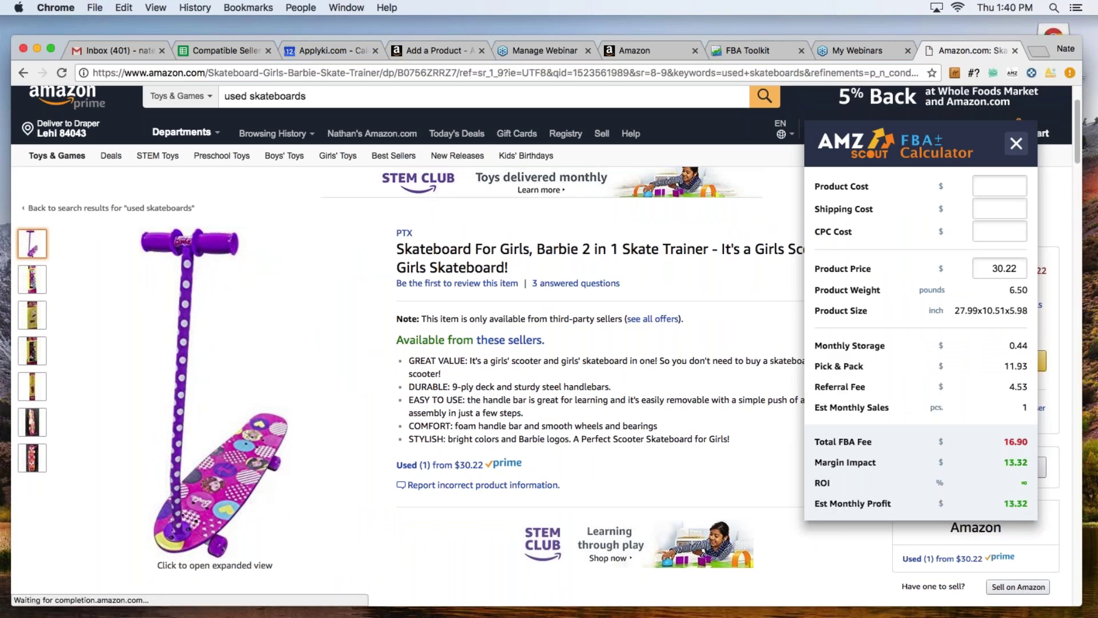
click(1017, 145)
Step: Examine the Barbie skate trainer's price history chart, related sponsored products and used offer details
scroll(785, 292, down, 6)
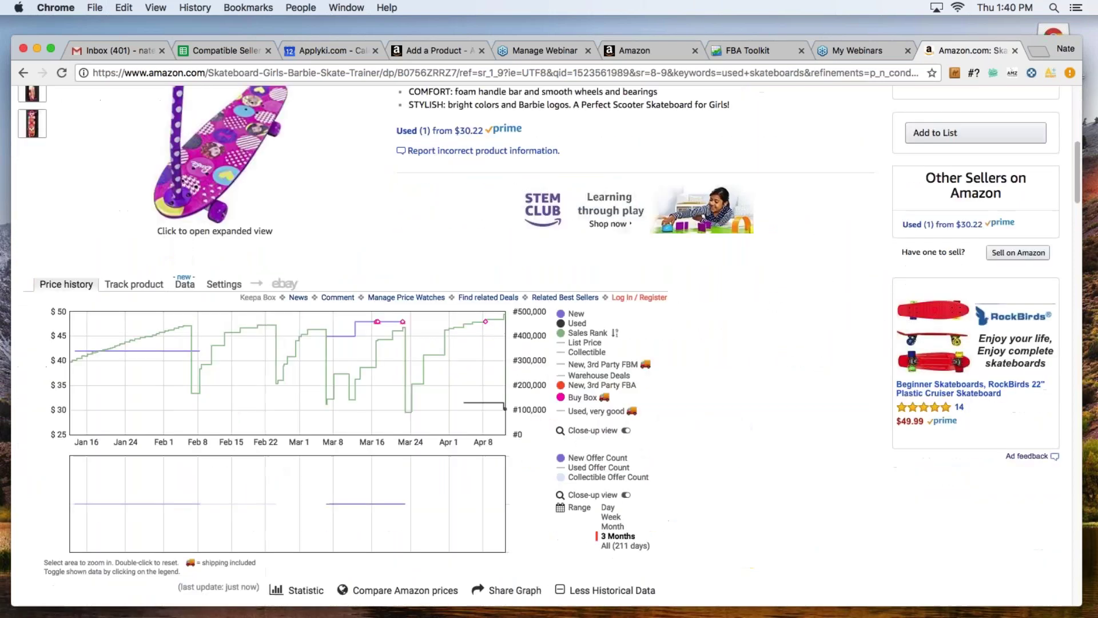
scroll(782, 290, up, 7)
scroll(784, 289, down, 10)
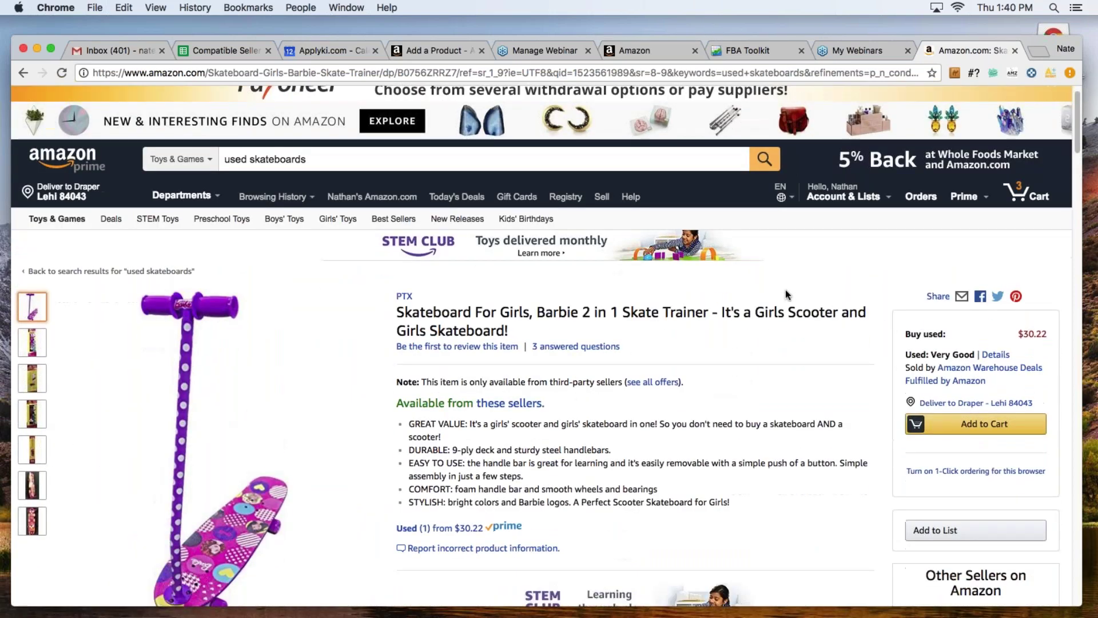
scroll(790, 295, down, 6)
scroll(788, 297, up, 3)
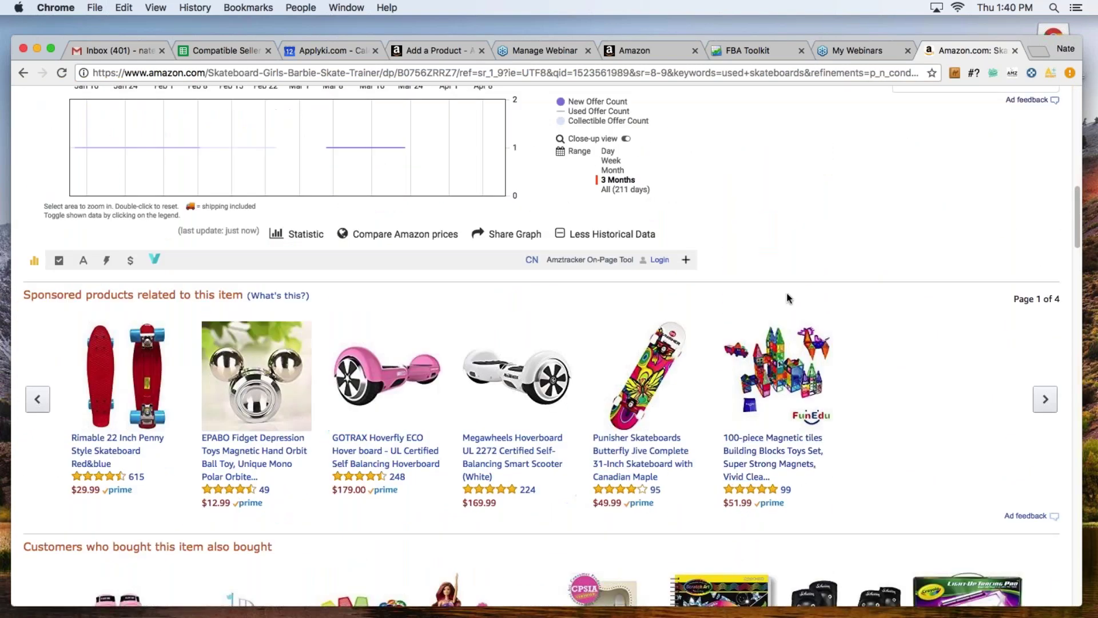
scroll(788, 297, up, 8)
scroll(787, 298, up, 6)
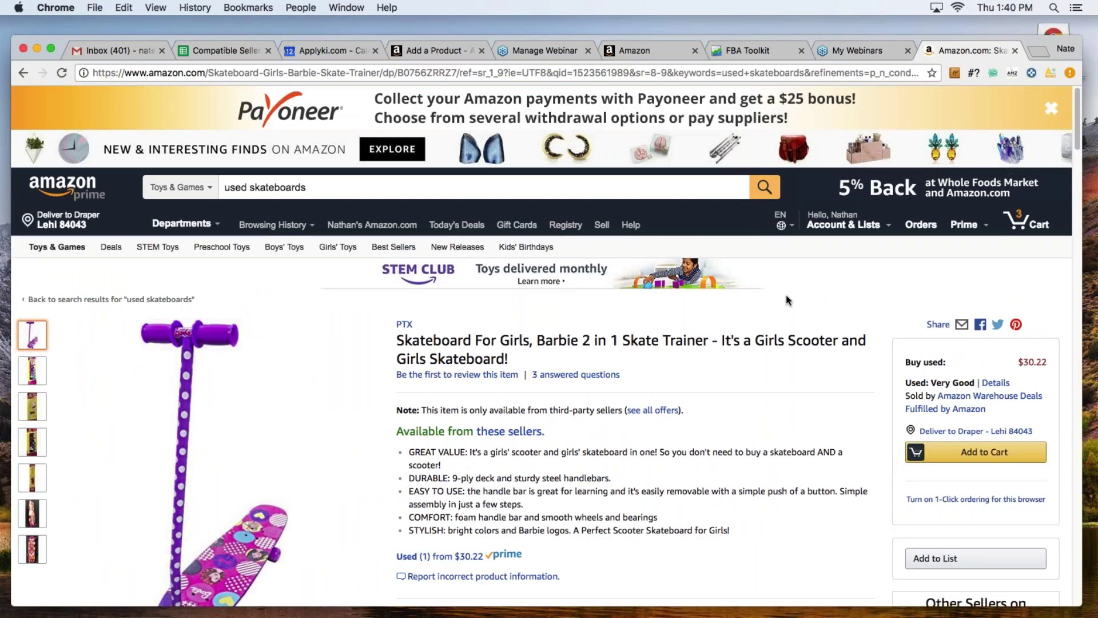